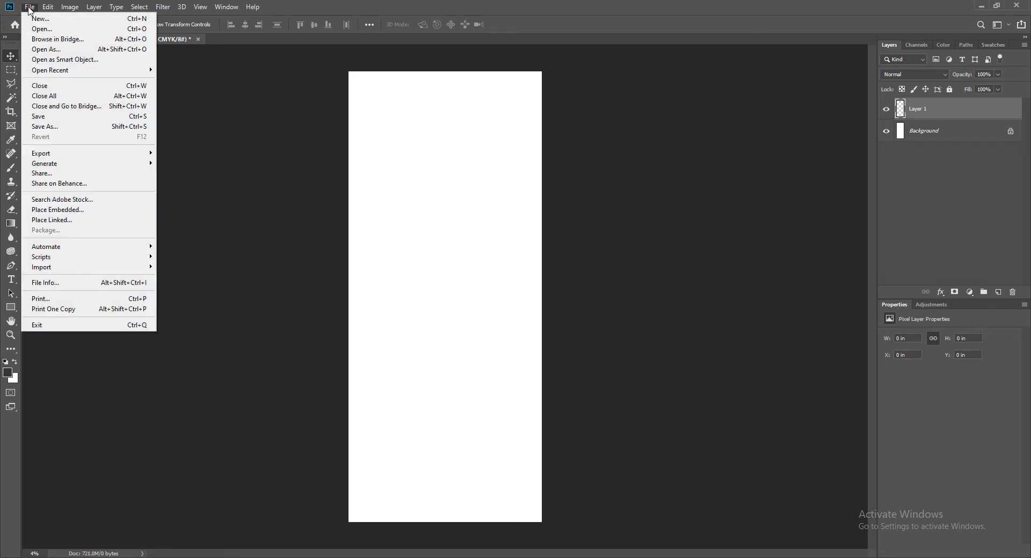
# Save the banner as the Photoshop file Business Rollup Banner Design in the Photoshop Works folder
pyautogui.click(46, 116)
pyautogui.doubleClick(110, 115)
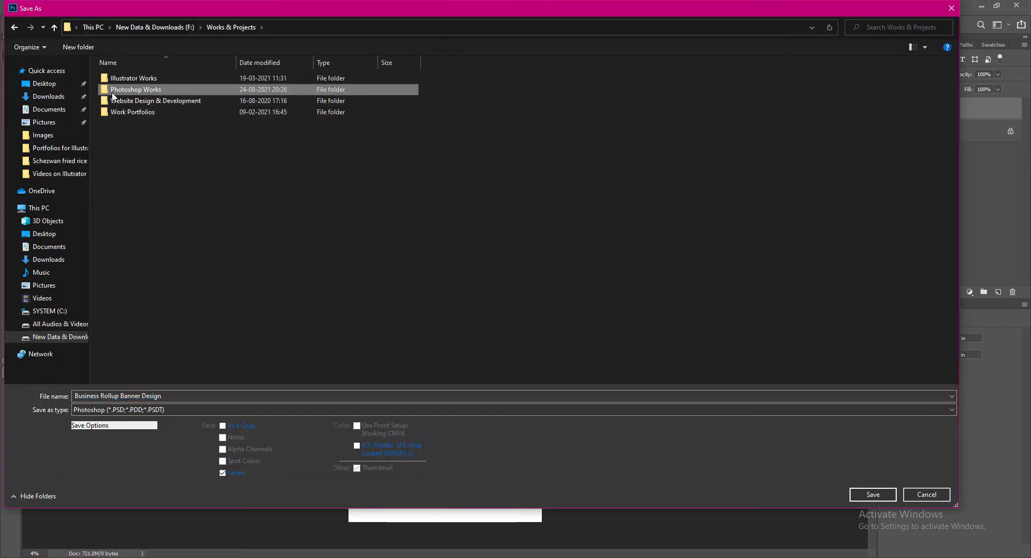
pyautogui.doubleClick(161, 91)
pyautogui.click(866, 494)
pyautogui.click(634, 177)
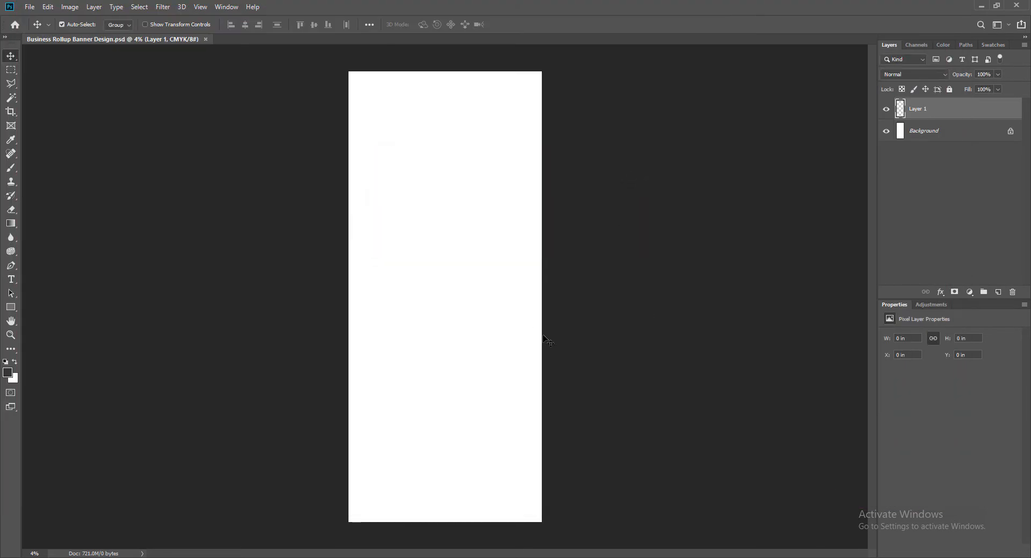
# Show the rulers and draw a dark ellipse about 10325 by 12250 px over the upper part of the banner
pyautogui.hotkey('ctrl', 'r')
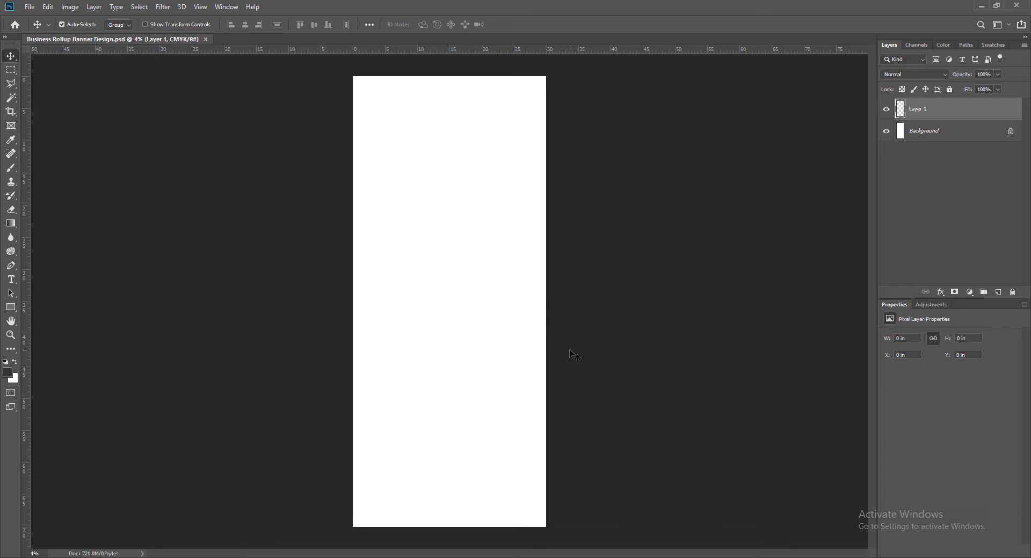
pyautogui.hotkey('ctrl', '+')
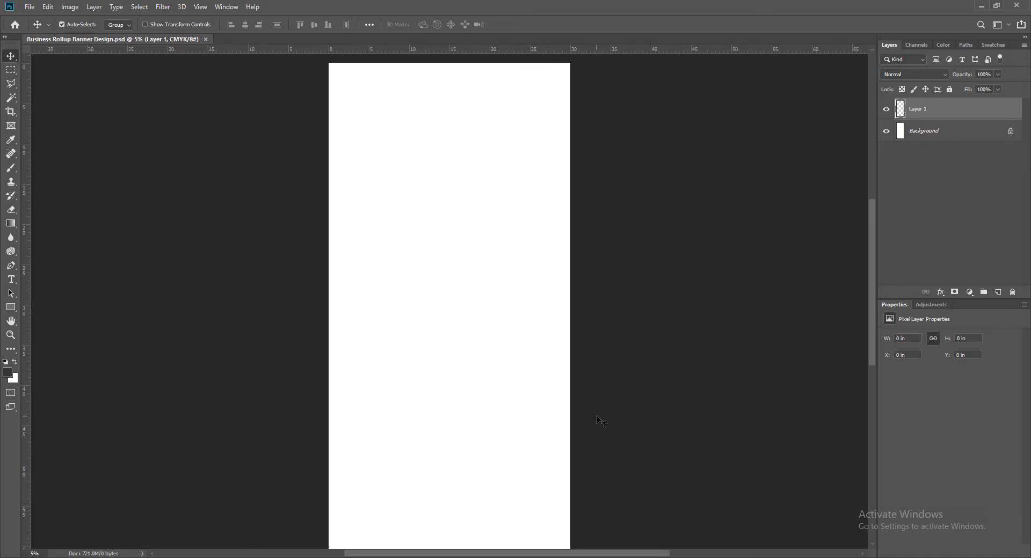
pyautogui.click(11, 307)
pyautogui.hotkey('ctrl', '-')
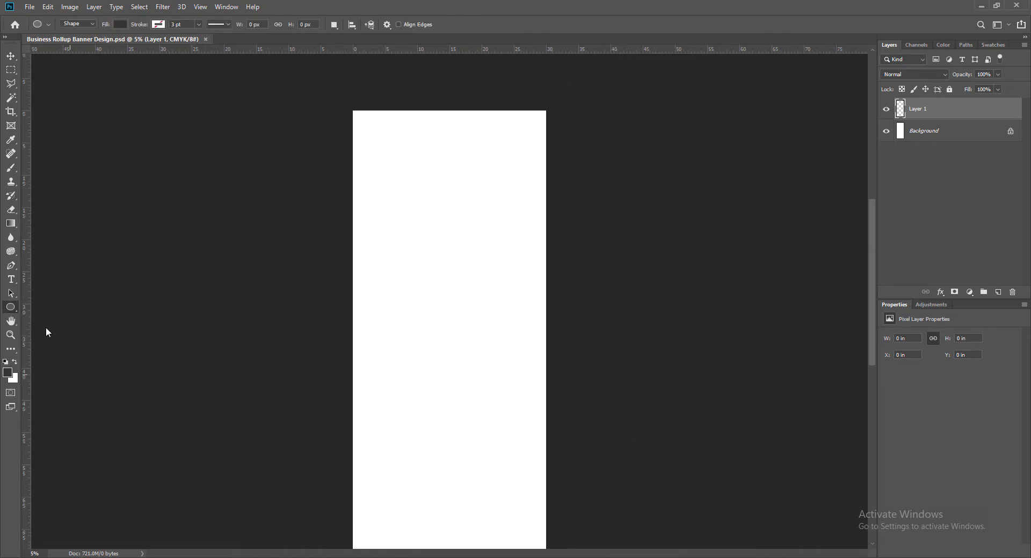
pyautogui.moveTo(339, 65); pyautogui.dragTo(560, 328)
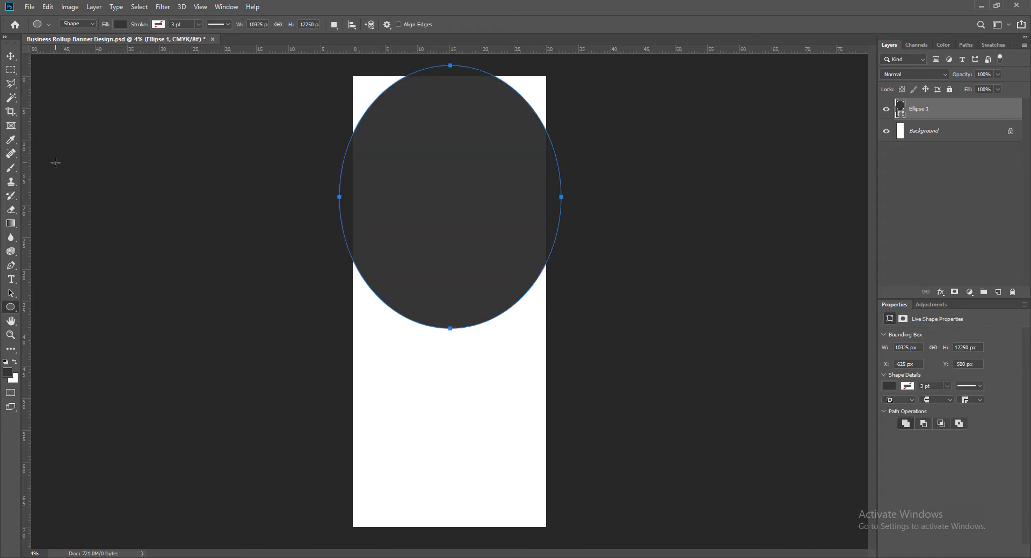
# Move the ellipse upward and scale it proportionally to about 112%, centring it across the banner's width
pyautogui.click(11, 56)
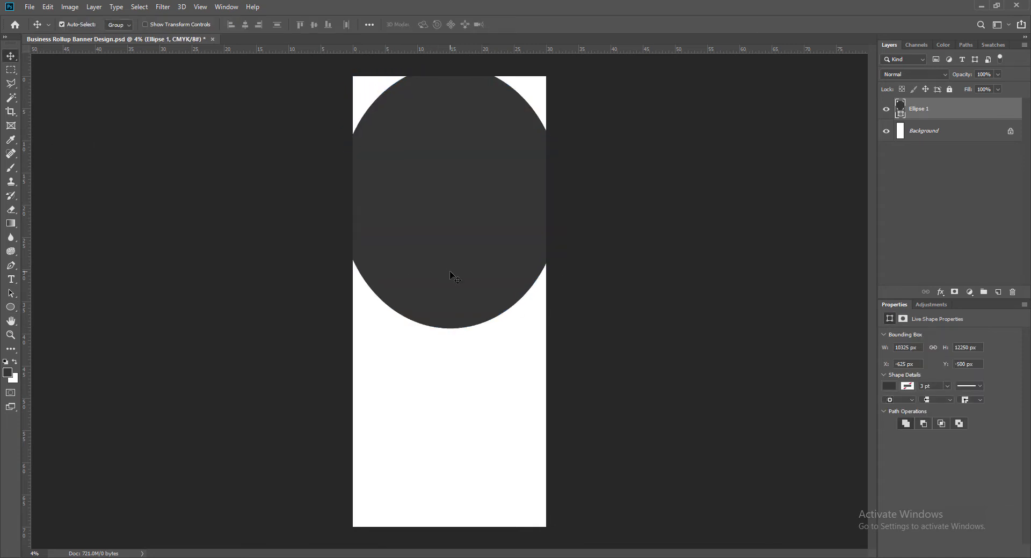
pyautogui.moveTo(450, 271); pyautogui.dragTo(433, 247)
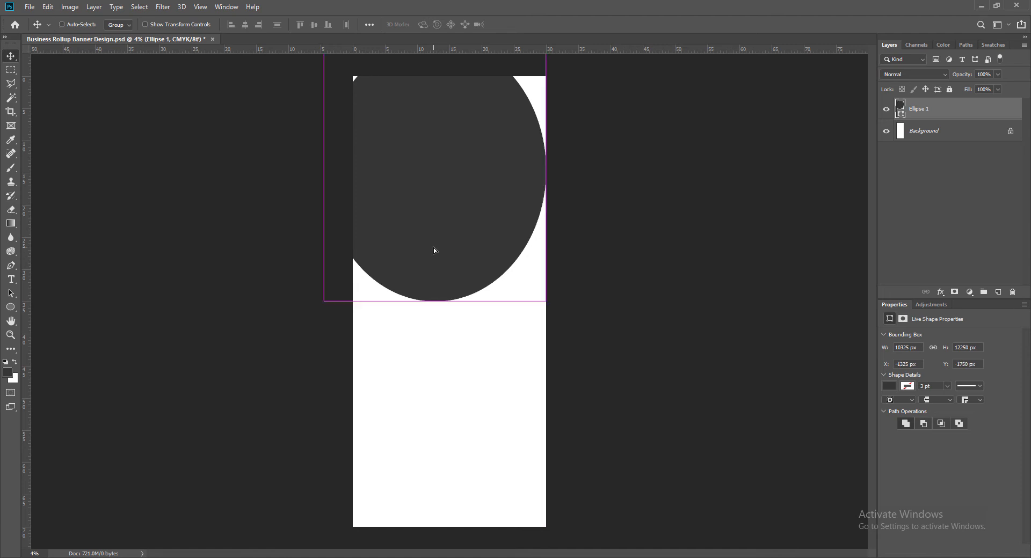
pyautogui.hotkey('ctrl', 't')
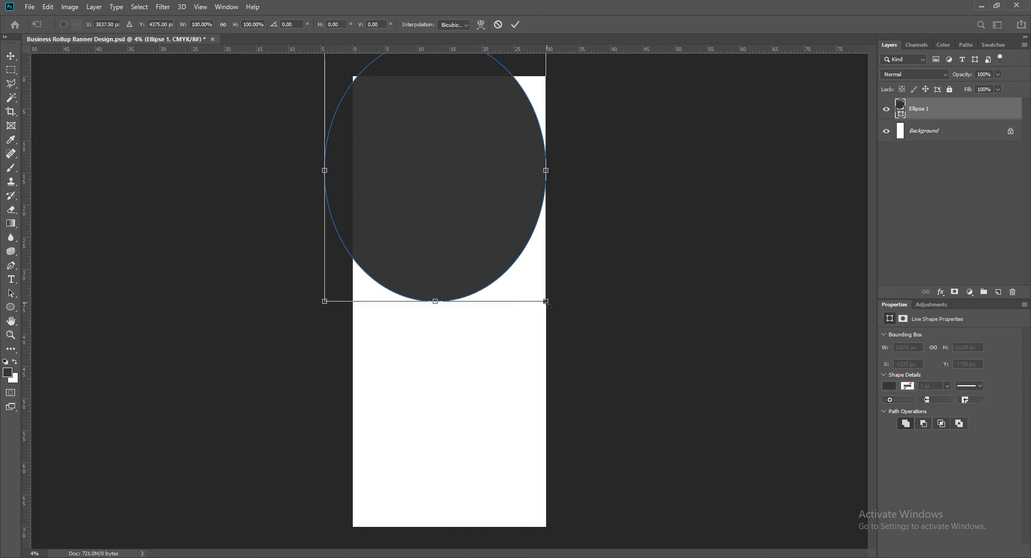
pyautogui.moveTo(546, 301); pyautogui.dragTo(572, 333)
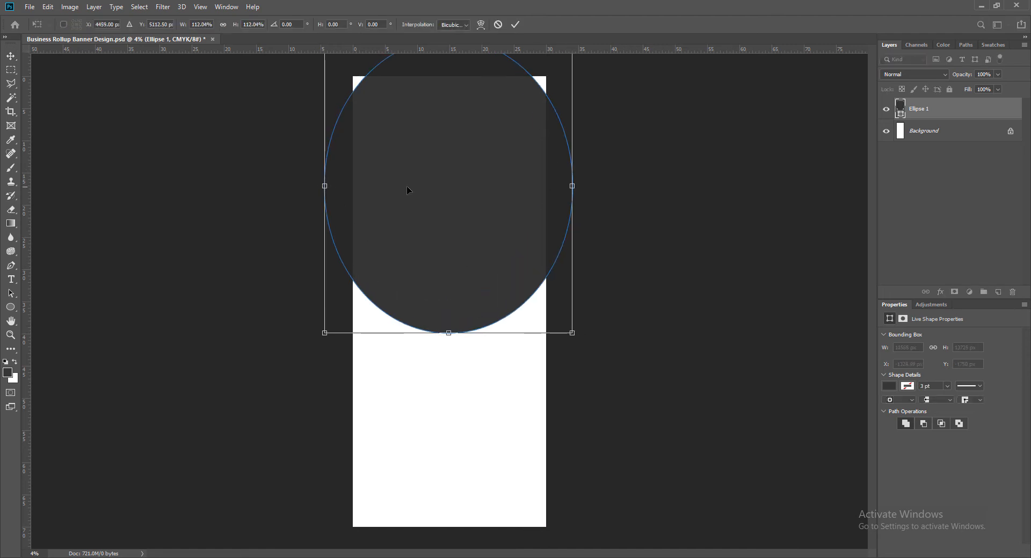
pyautogui.moveTo(441, 186); pyautogui.dragTo(441, 168)
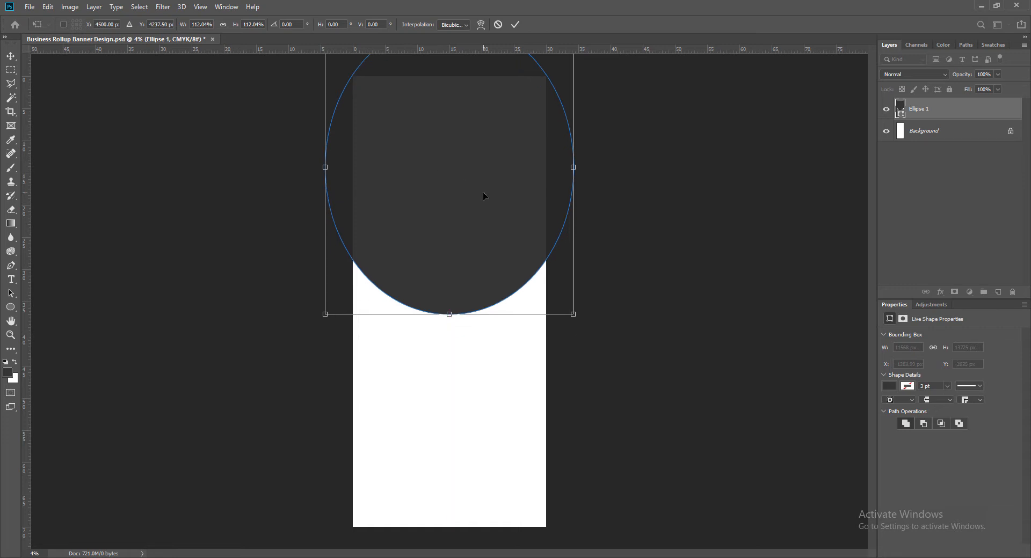
# Stretch the ellipse to about 11993 by 14725 px, shift it to about X -1959, Y -3375 px, and apply the transformation
pyautogui.moveTo(479, 199)
pyautogui.mouseDown()
pyautogui.moveTo(490, 204)
pyautogui.moveTo(487, 186)
pyautogui.mouseUp()
pyautogui.moveTo(458, 303); pyautogui.dragTo(458, 312)
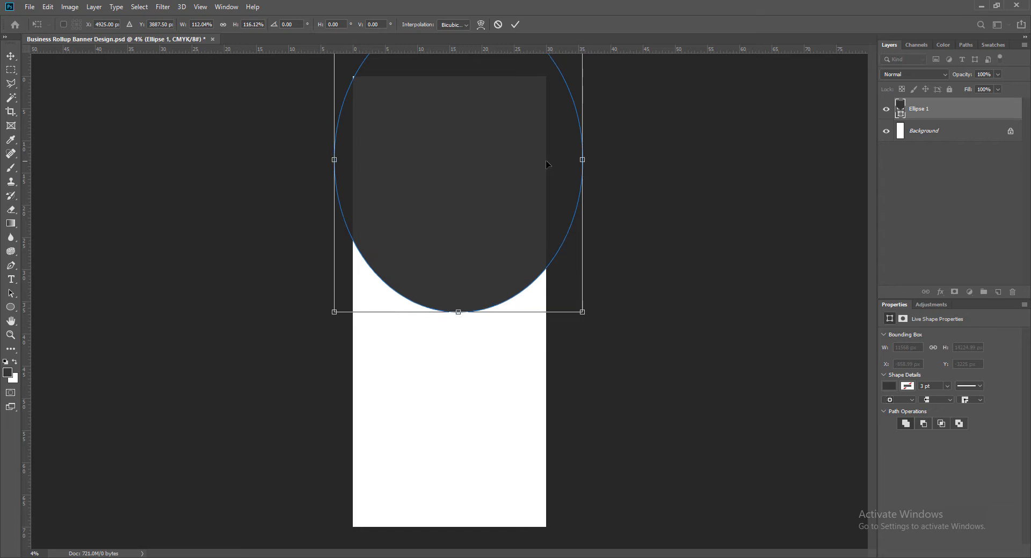
pyautogui.moveTo(333, 160); pyautogui.dragTo(330, 159)
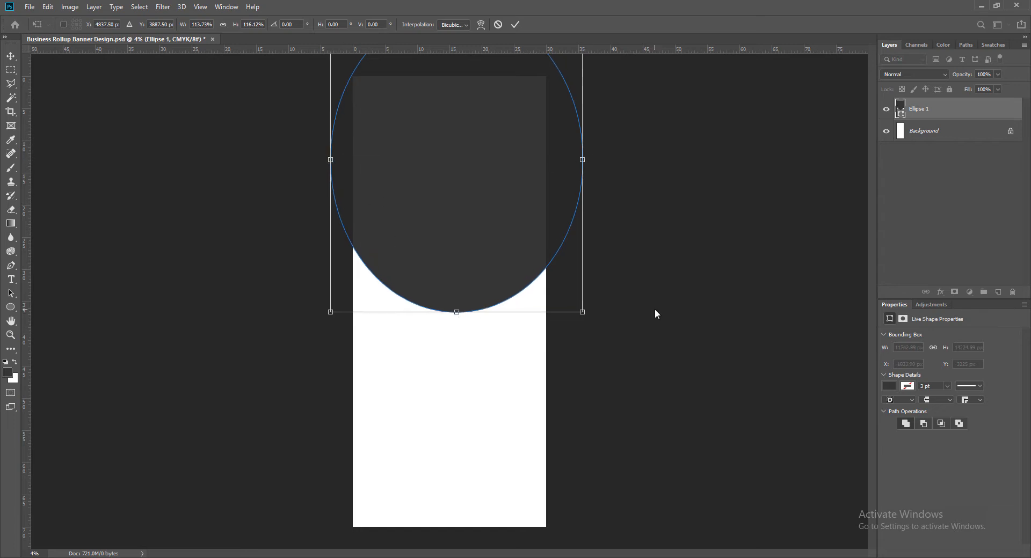
pyautogui.moveTo(478, 195); pyautogui.dragTo(462, 192)
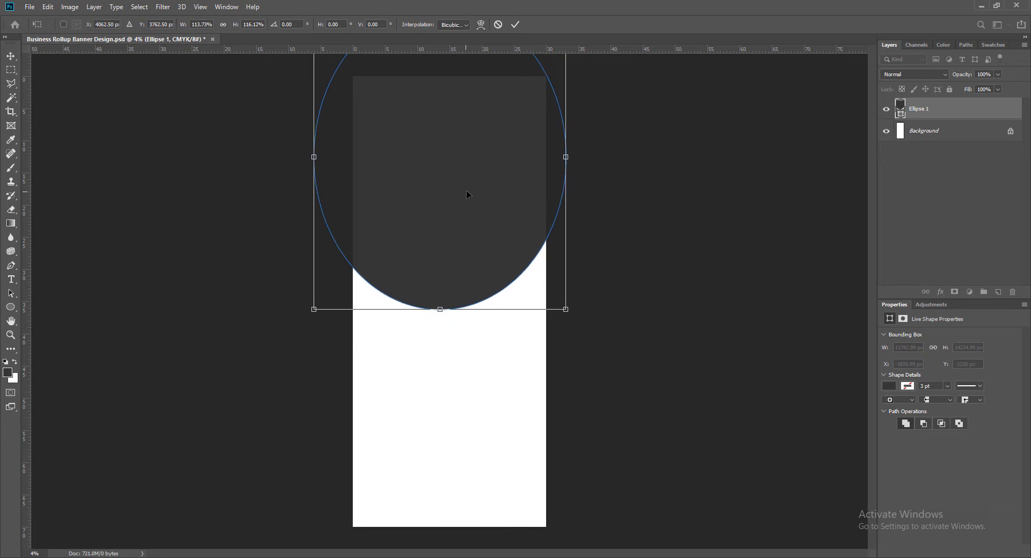
pyautogui.moveTo(534, 177); pyautogui.dragTo(537, 176)
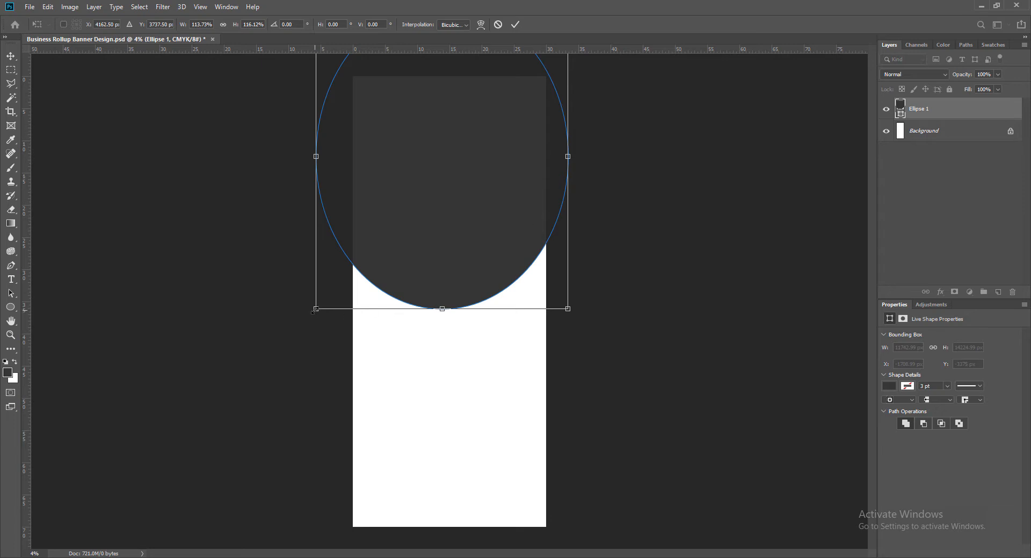
pyautogui.moveTo(313, 310); pyautogui.dragTo(309, 313)
pyautogui.moveTo(440, 312); pyautogui.dragTo(439, 320)
pyautogui.click(515, 24)
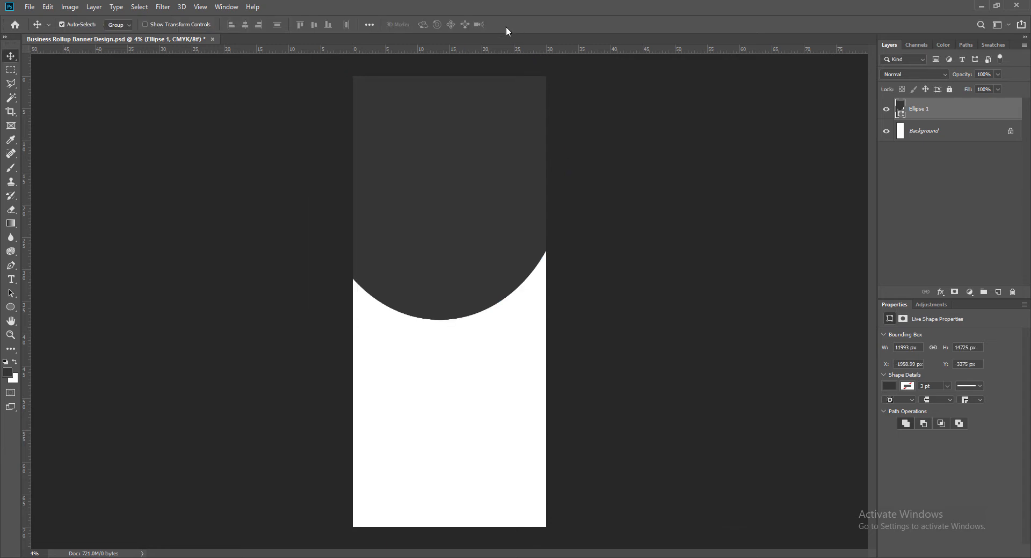
# Move the ellipse up and left to about X -2309 px, Y -4000 px, and save the document
pyautogui.moveTo(475, 239); pyautogui.dragTo(472, 244)
pyautogui.moveTo(473, 275); pyautogui.dragTo(475, 264)
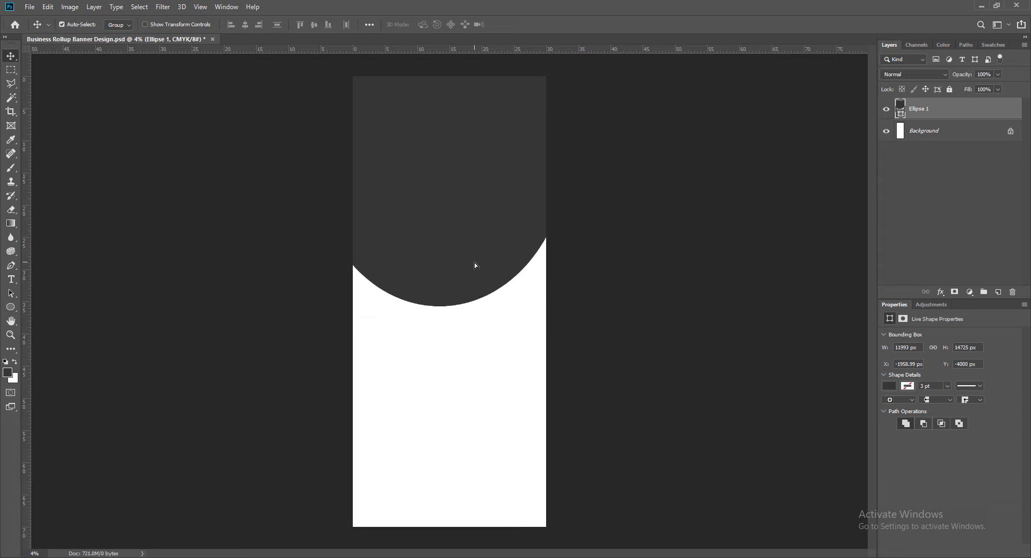
pyautogui.hotkey('shift', 'Left')
pyautogui.hotkey('shift', 'Left')
pyautogui.hotkey('shift', 'Left')
pyautogui.hotkey('shift', 'Left')
pyautogui.hotkey('shift', 'Left')
pyautogui.hotkey('shift', 'Left')
pyautogui.hotkey('shift', 'Left')
pyautogui.hotkey('shift', 'Left')
pyautogui.hotkey('shift', 'Left')
pyautogui.hotkey('shift', 'Left')
pyautogui.hotkey('shift', 'Left')
pyautogui.hotkey('shift', 'Left')
pyautogui.hotkey('shift', 'Left')
pyautogui.hotkey('shift', 'Left')
pyautogui.hotkey('shift', 'Left')
pyautogui.hotkey('shift', 'Left')
pyautogui.hotkey('shift', 'Left')
pyautogui.hotkey('shift', 'Left')
pyautogui.hotkey('shift', 'Left')
pyautogui.hotkey('shift', 'Left')
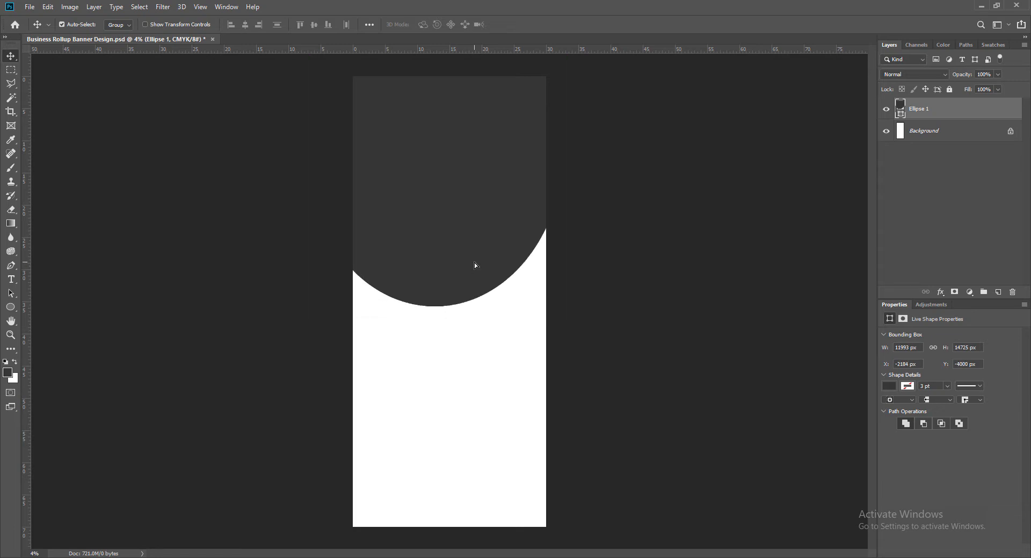
pyautogui.hotkey('shift', 'Left')
pyautogui.hotkey('shift', 'Left')
pyautogui.hotkey('shift', 'Left')
pyautogui.hotkey('shift', 'Left')
pyautogui.hotkey('shift', 'Left')
pyautogui.hotkey('shift', 'Left')
pyautogui.hotkey('shift', 'Left')
pyautogui.hotkey('shift', 'Left')
pyautogui.hotkey('shift', 'Left')
pyautogui.hotkey('shift', 'Left')
pyautogui.hotkey('shift', 'Left')
pyautogui.hotkey('shift', 'Left')
pyautogui.hotkey('shift', 'Left')
pyautogui.hotkey('shift', 'Left')
pyautogui.hotkey('shift', 'Left')
pyautogui.hotkey('shift', 'Left')
pyautogui.hotkey('shift', 'Left')
pyautogui.hotkey('shift', 'Left')
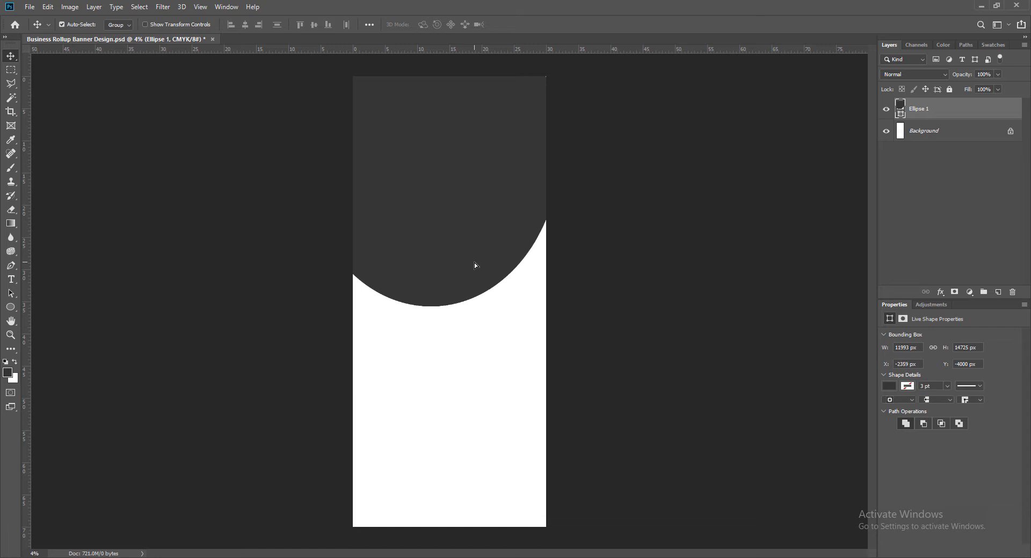
pyautogui.hotkey('shift', 'Right')
pyautogui.hotkey('shift', 'Right')
pyautogui.hotkey('shift', 'Right')
pyautogui.hotkey('shift', 'Right')
pyautogui.hotkey('shift', 'Right')
pyautogui.hotkey('ctrl', 's')
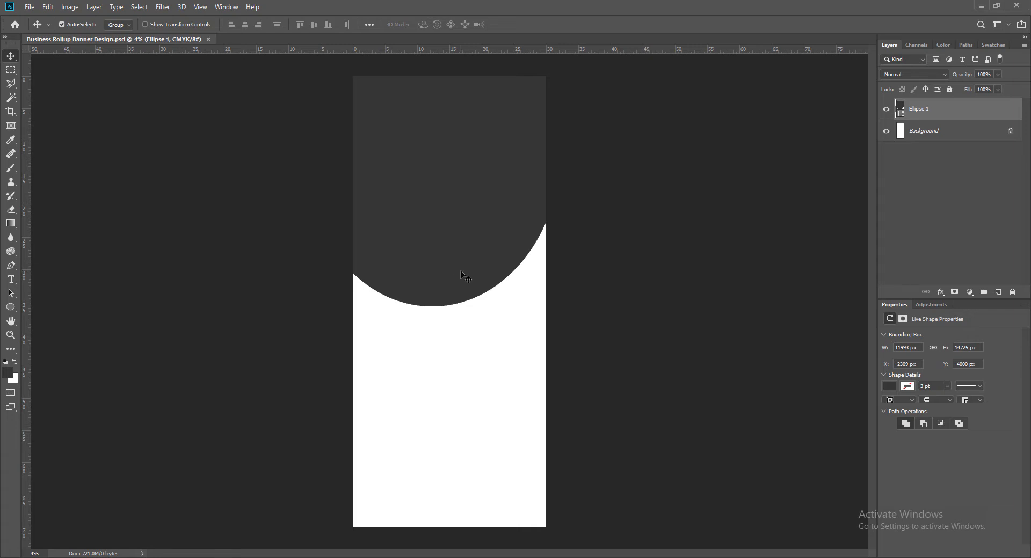
# Duplicate the ellipse straight down to about Y -3125 px and enable a Gradient Overlay on the copy
pyautogui.moveTo(460, 276); pyautogui.dragTo(460, 295)
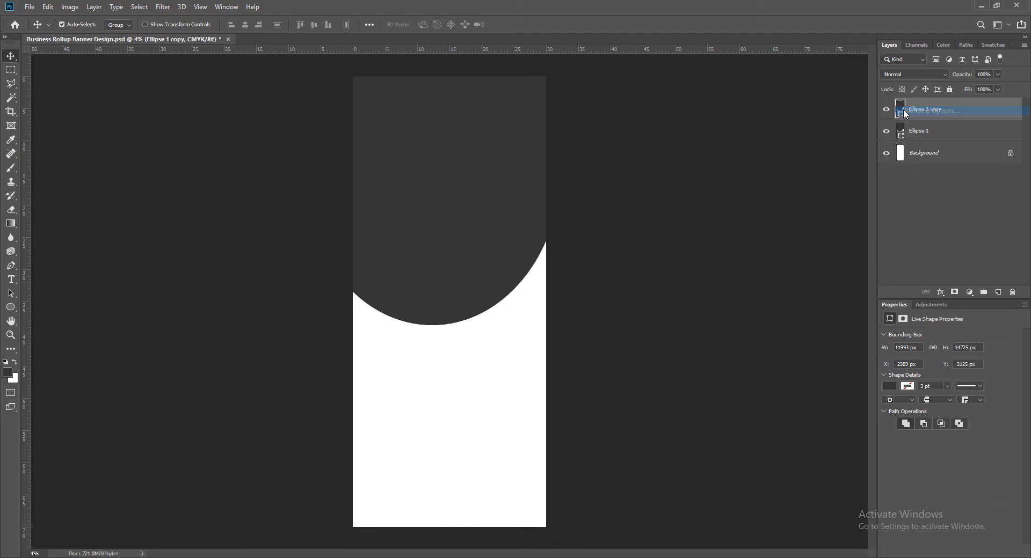
pyautogui.doubleClick(961, 109)
pyautogui.click(618, 272)
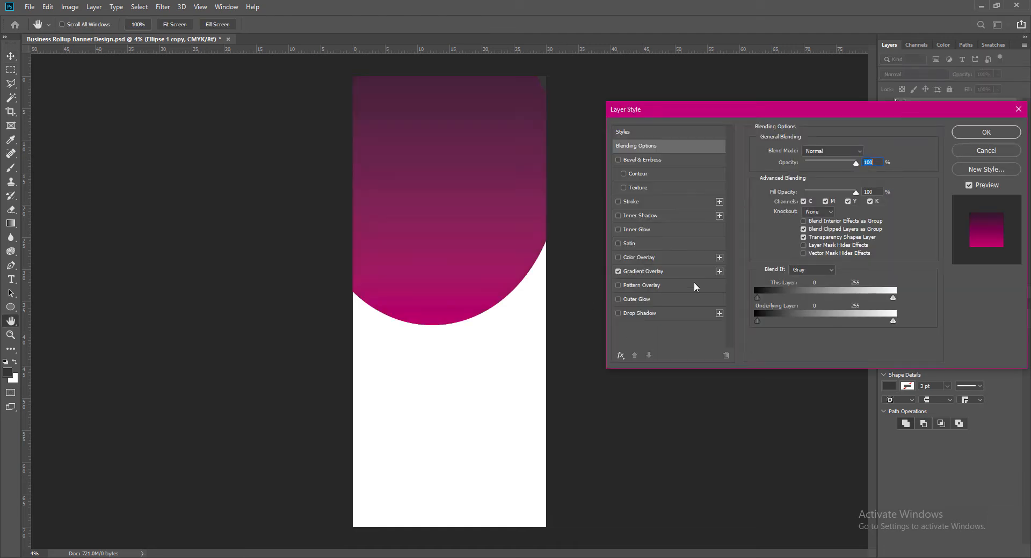
# Set the gradient overlay's angle to 45°, leaving Reverse off
pyautogui.click(643, 270)
pyautogui.click(866, 175)
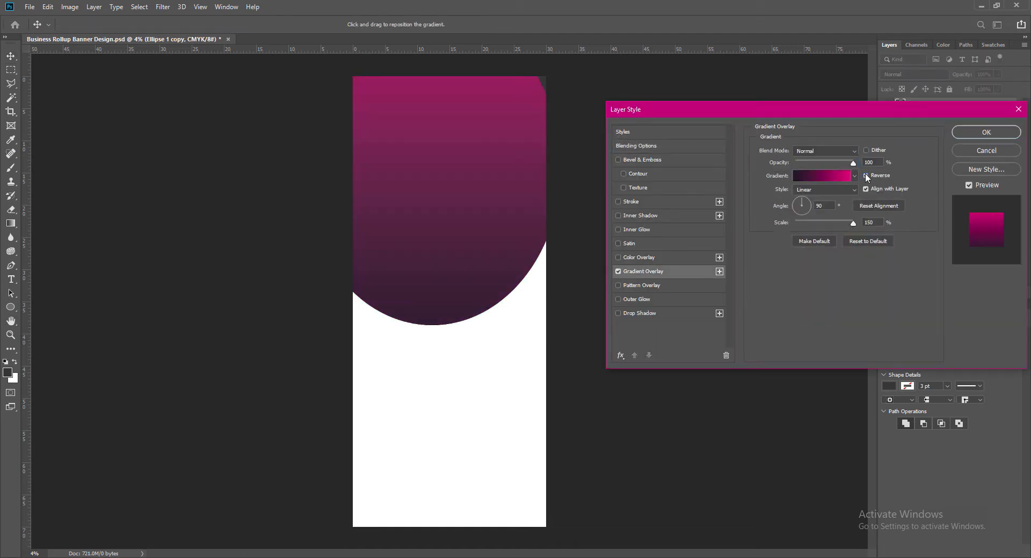
pyautogui.click(866, 176)
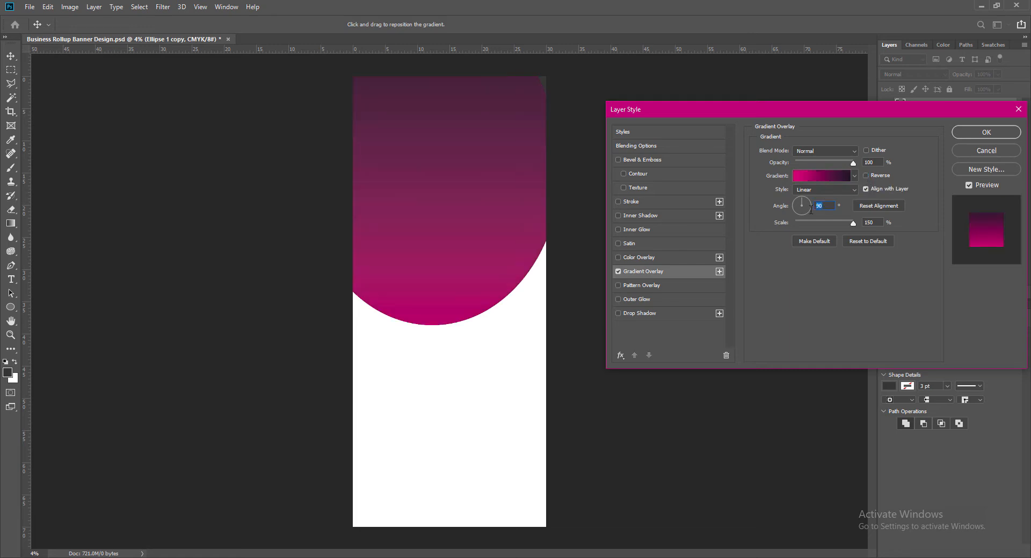
pyautogui.write('45')
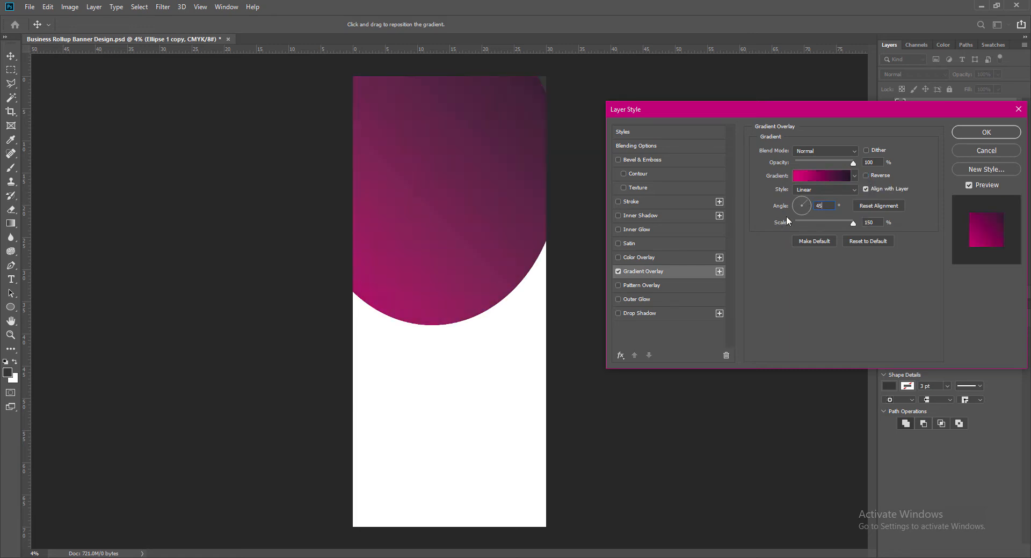
# Try a -45° angle and a reversed direction for the gradient overlay
pyautogui.click(816, 206)
pyautogui.write('-')
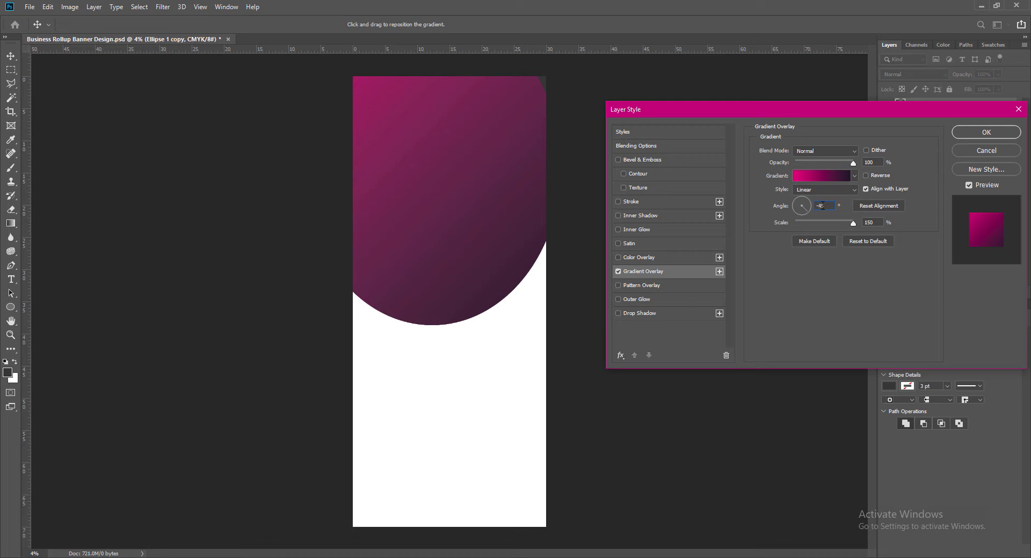
pyautogui.press('BackSpace')
pyautogui.click(866, 176)
pyautogui.click(865, 177)
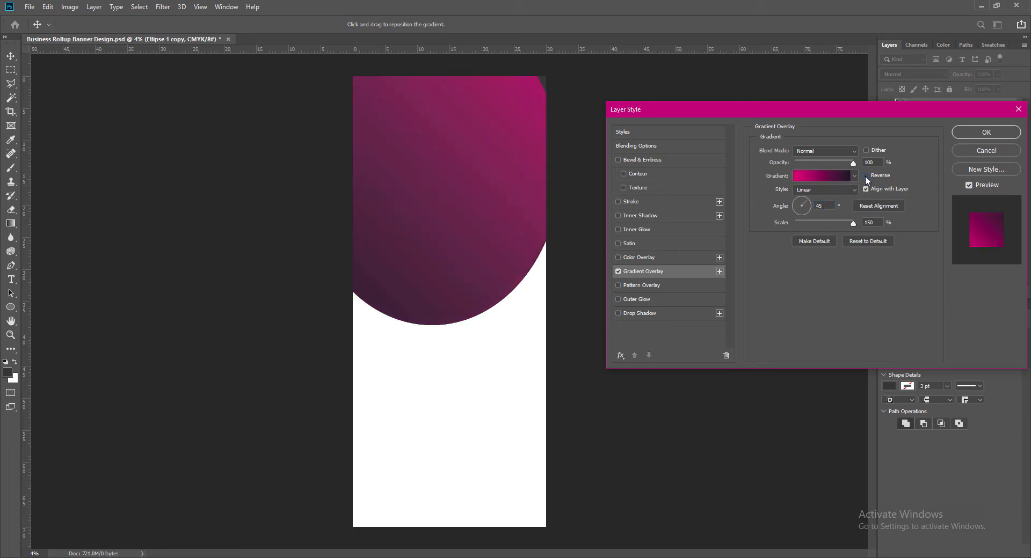
# Try an extra dark colour stop at about 48% of the pink-to-dark gradient and delete it
pyautogui.click(830, 178)
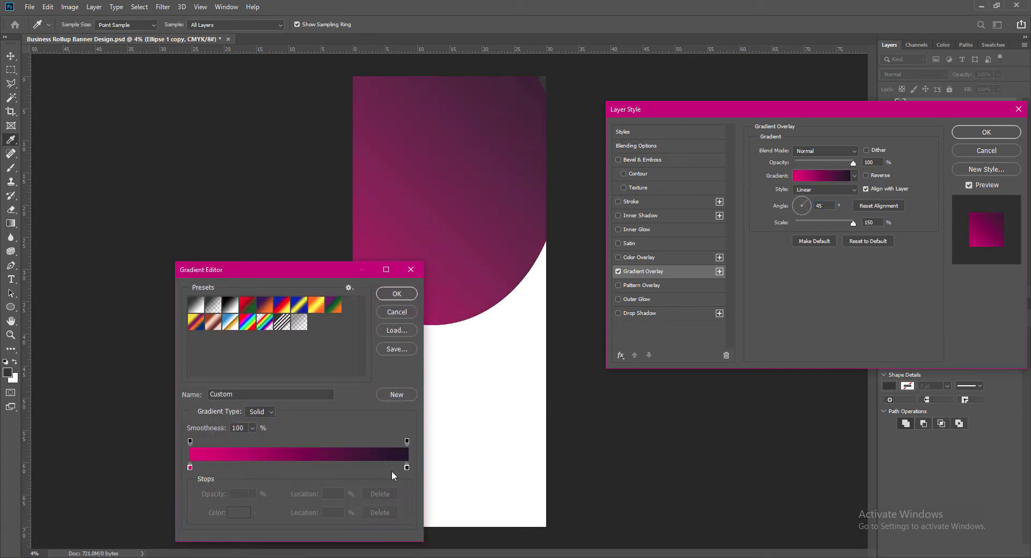
pyautogui.click(407, 467)
pyautogui.click(292, 467)
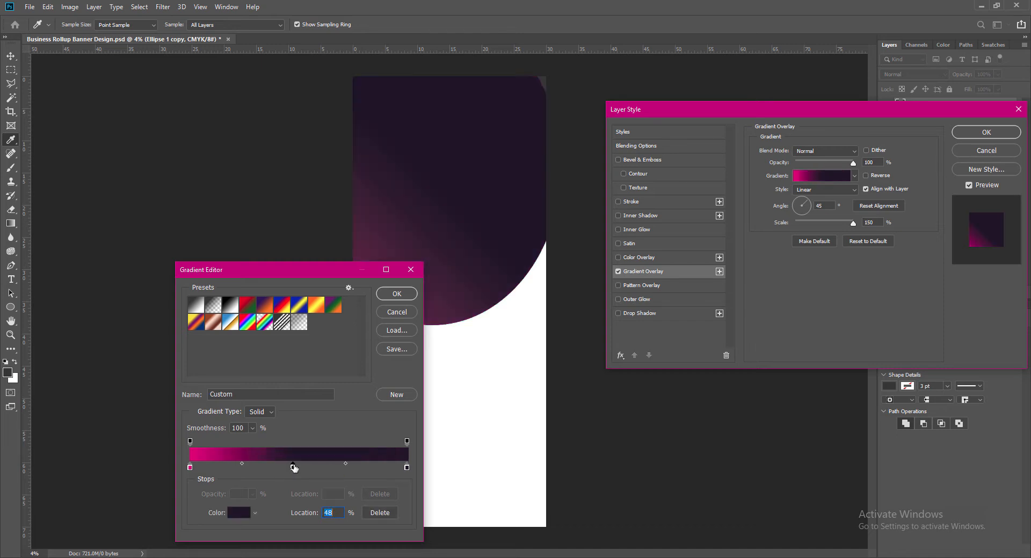
pyautogui.click(380, 513)
pyautogui.click(291, 463)
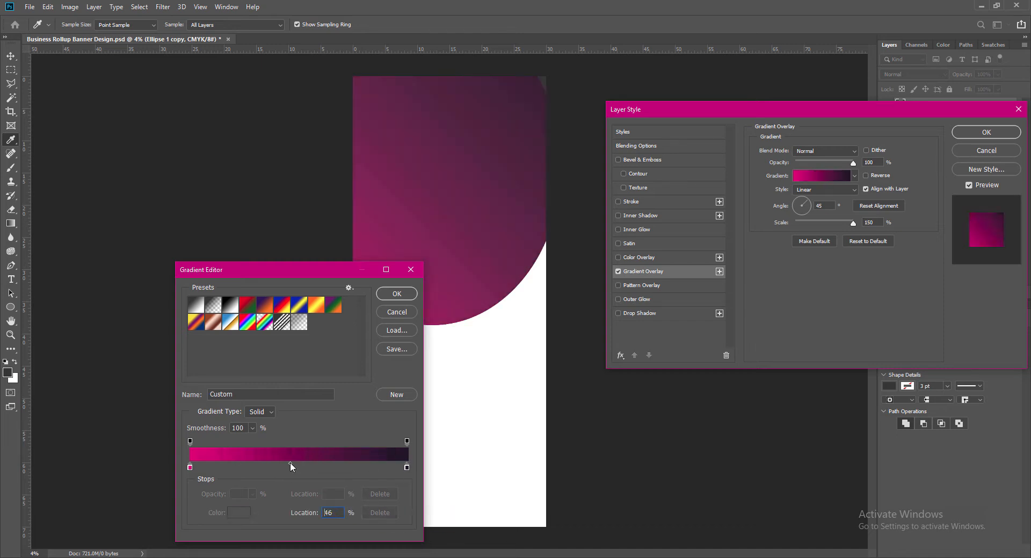
pyautogui.click(397, 294)
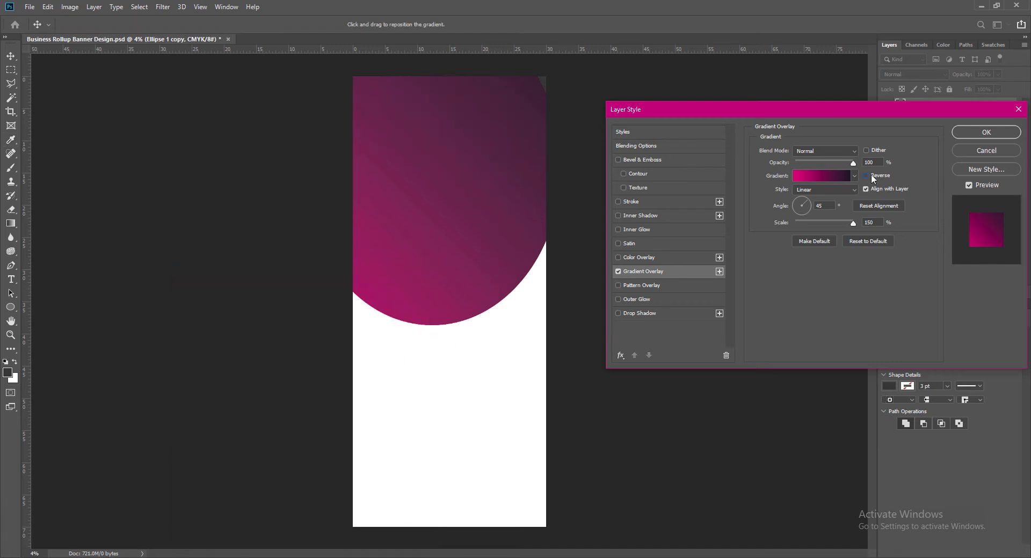
# Apply the layer style and move the ellipse copy beneath the original ellipse in the layer order
pyautogui.click(970, 132)
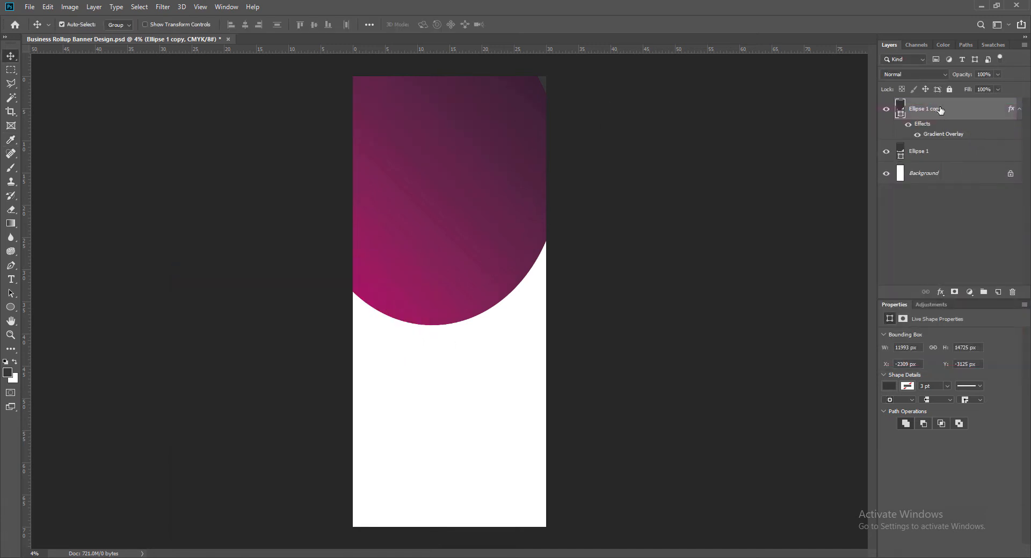
pyautogui.moveTo(939, 111); pyautogui.dragTo(945, 162)
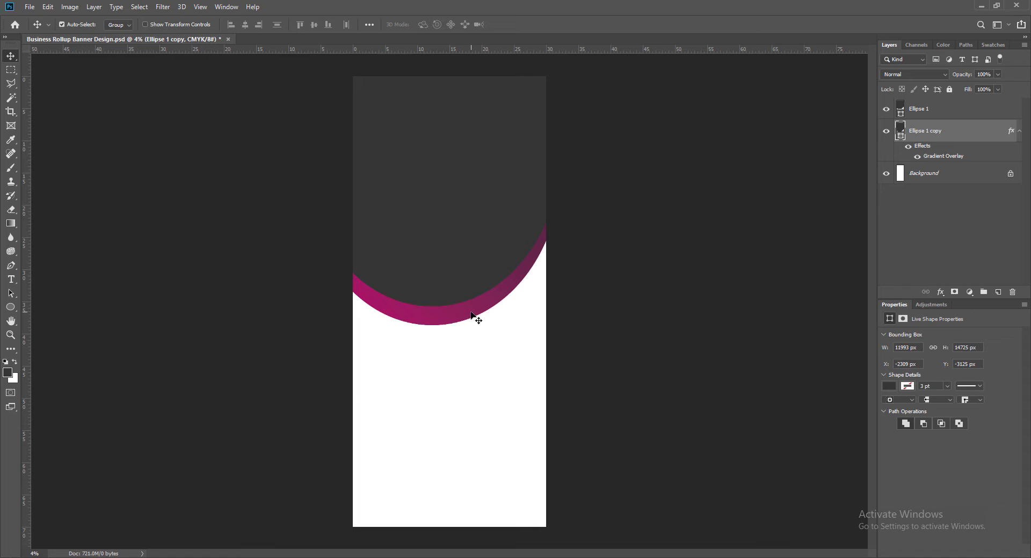
# Nudge the gradient ellipse right and up to about X -2034 px, Y -3350 px, forming a tapering band under the dark ellipse
pyautogui.press('Right')
pyautogui.press('Right')
pyautogui.press('Right')
pyautogui.press('Right')
pyautogui.press('Right')
pyautogui.press('Right')
pyautogui.press('Right')
pyautogui.press('Right')
pyautogui.press('Right')
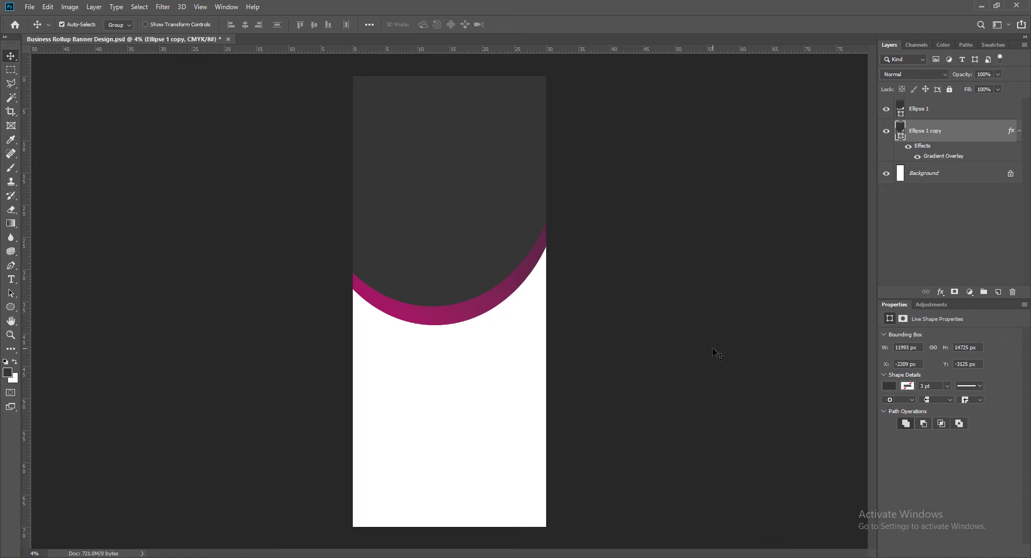
pyautogui.press('Up')
pyautogui.press('Up')
pyautogui.press('Up')
pyautogui.press('Up')
pyautogui.press('Up')
pyautogui.press('Up')
pyautogui.press('Up')
pyautogui.press('Up')
pyautogui.press('Up')
pyautogui.press('Right')
pyautogui.press('Right')
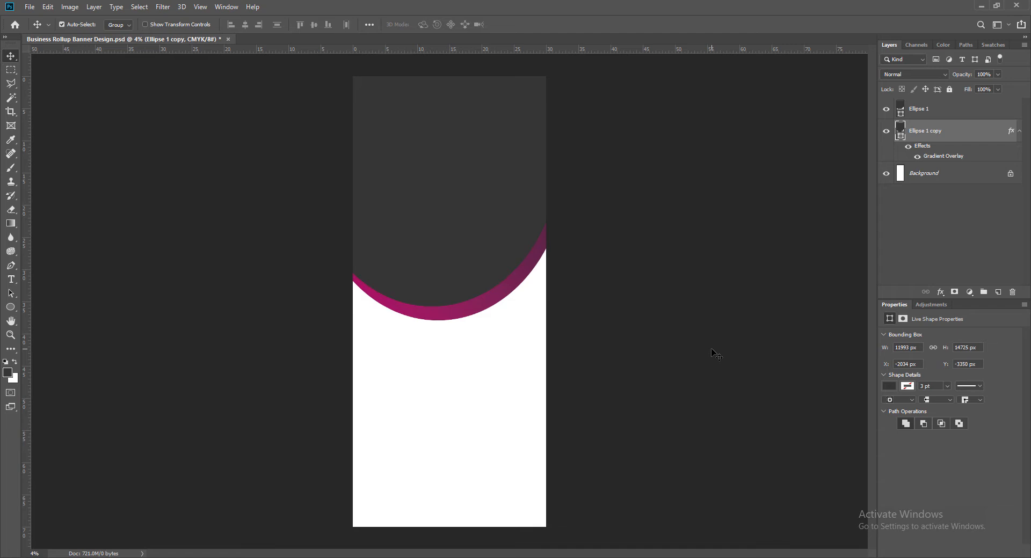
# Fine-tune the gradient ellipse's vertical position to Y -3375 px and save the banner
pyautogui.press('Up')
pyautogui.press('Up')
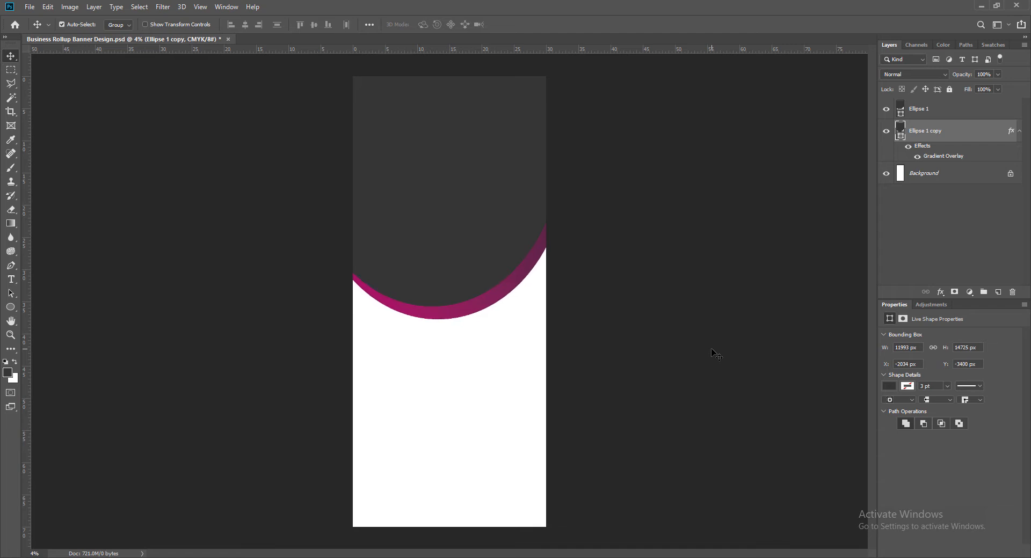
pyautogui.press('Down')
pyautogui.hotkey('ctrl', 's')
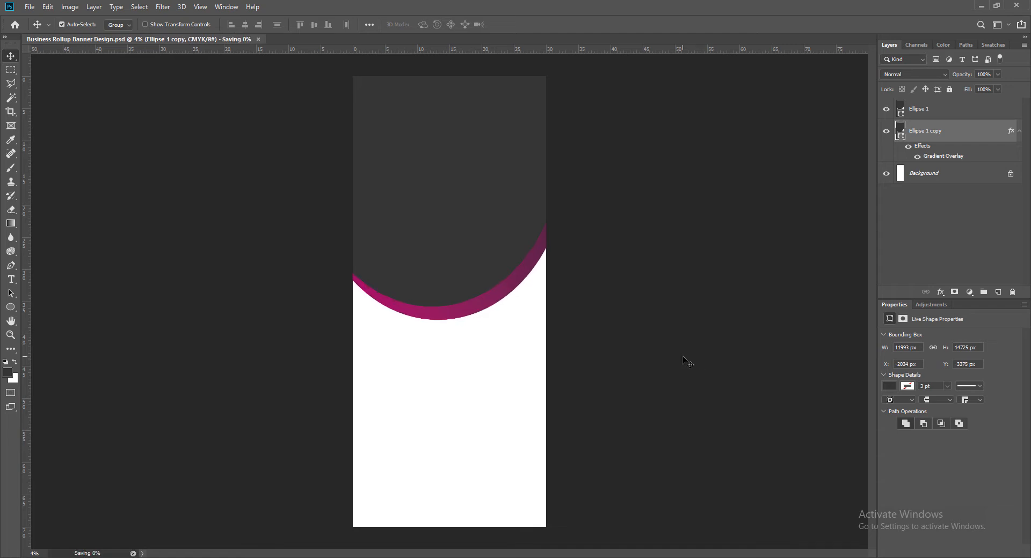
# Select the dark ellipse layer and open the city skyline image tEhOSf from the Images folder
pyautogui.click(431, 177)
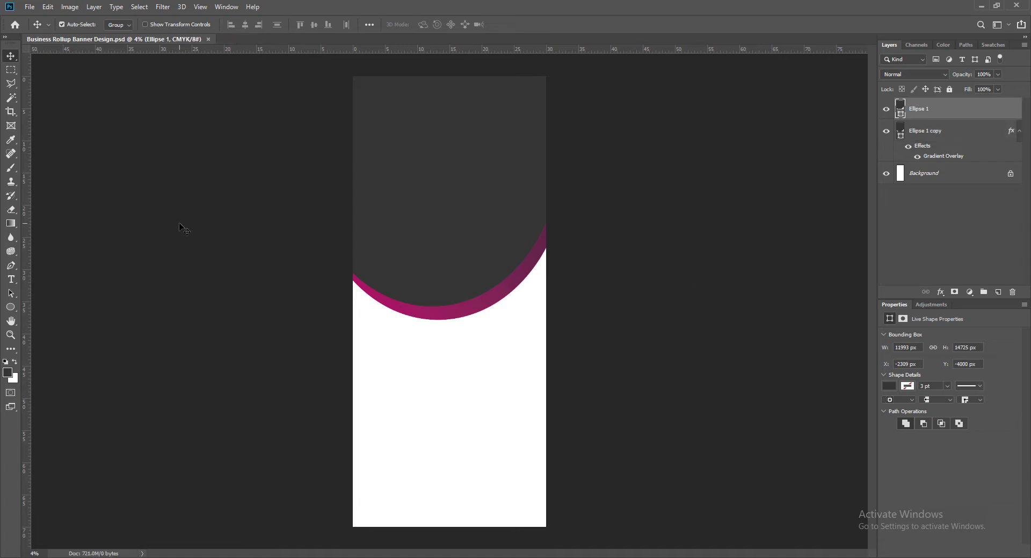
pyautogui.click(29, 6)
pyautogui.click(47, 29)
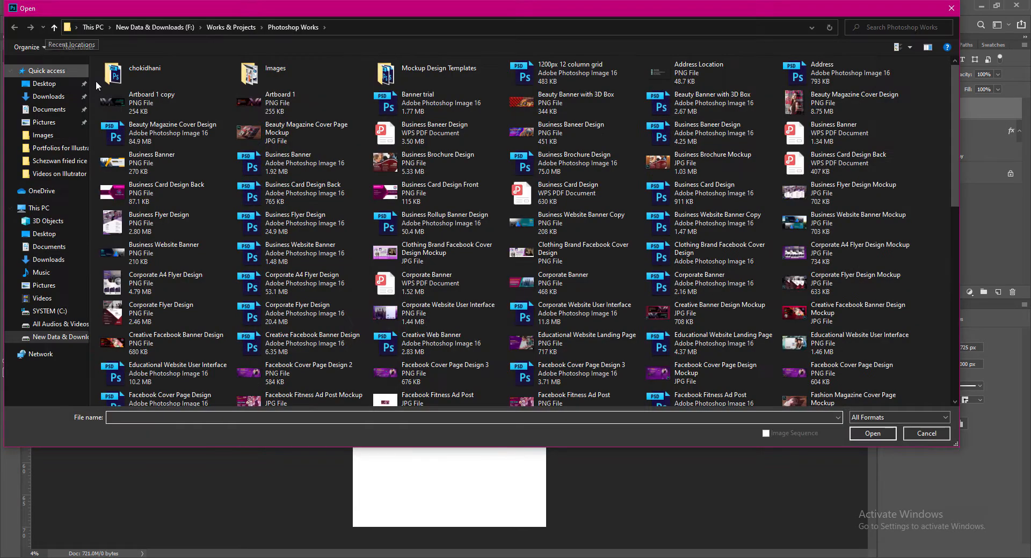
pyautogui.doubleClick(246, 71)
pyautogui.moveTo(955, 115); pyautogui.dragTo(974, 349)
pyautogui.click(490, 269)
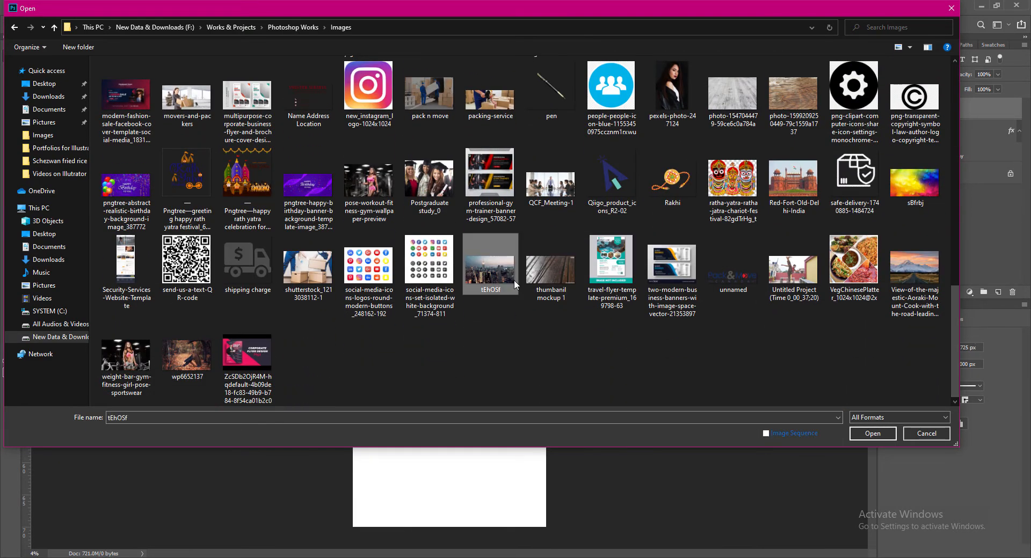
pyautogui.click(855, 433)
# Bring the skyline photo into the banner, scaled to about 66.71 × 37.52 in and positioned over the header ellipse with the tower near the centre
pyautogui.moveTo(207, 181); pyautogui.dragTo(250, 149)
pyautogui.hotkey('ctrl', 't')
pyautogui.moveTo(538, 310); pyautogui.dragTo(714, 408)
pyautogui.moveTo(471, 264); pyautogui.dragTo(485, 169)
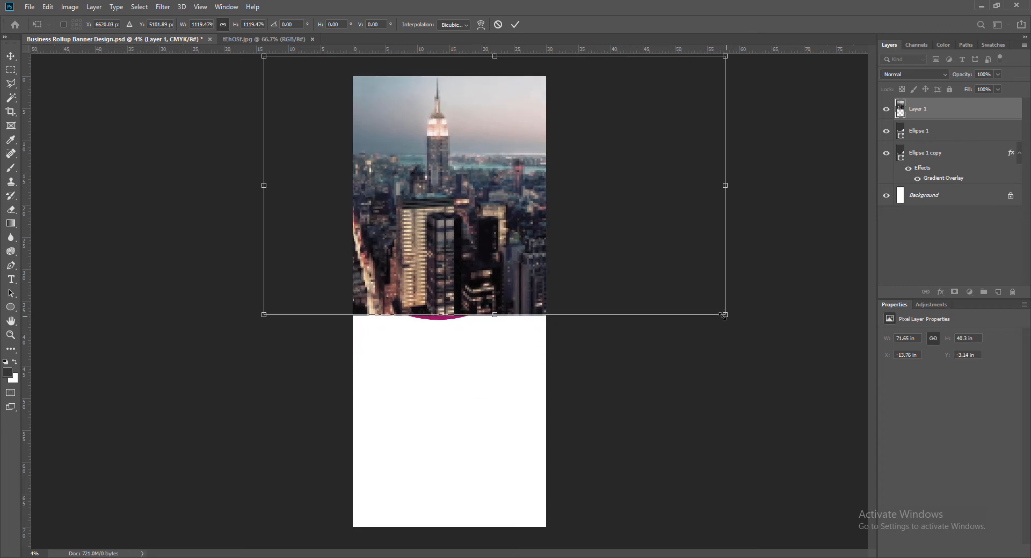
pyautogui.moveTo(725, 315); pyautogui.dragTo(650, 276)
pyautogui.moveTo(469, 138); pyautogui.dragTo(469, 166)
pyautogui.moveTo(650, 84); pyautogui.dragTo(675, 70)
pyautogui.moveTo(263, 301); pyautogui.dragTo(246, 311)
pyautogui.moveTo(412, 239); pyautogui.dragTo(449, 231)
pyautogui.press('Return')
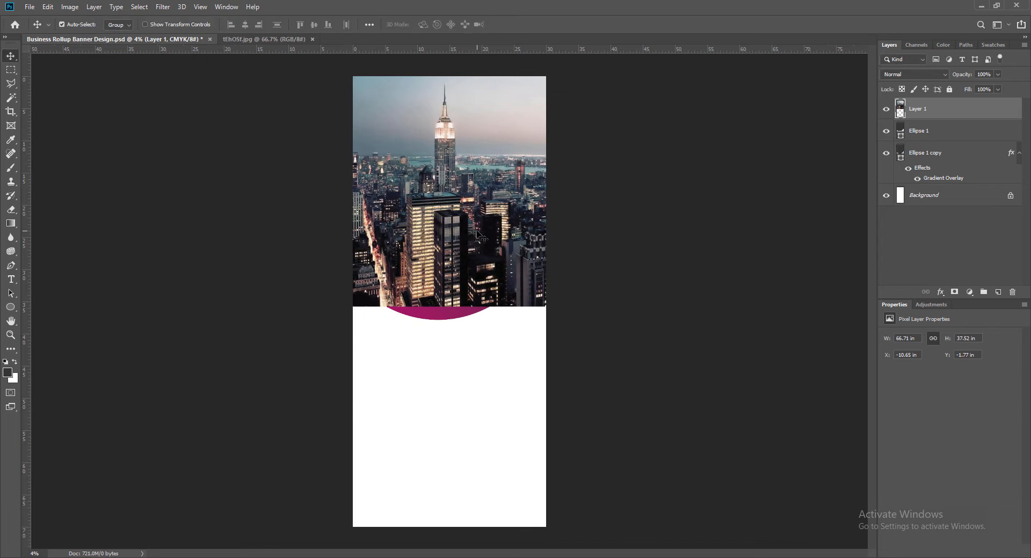
# Adjust the skyline photo's Hue/Saturation to hue +24, saturation +27 and lightness -24
pyautogui.click(70, 7)
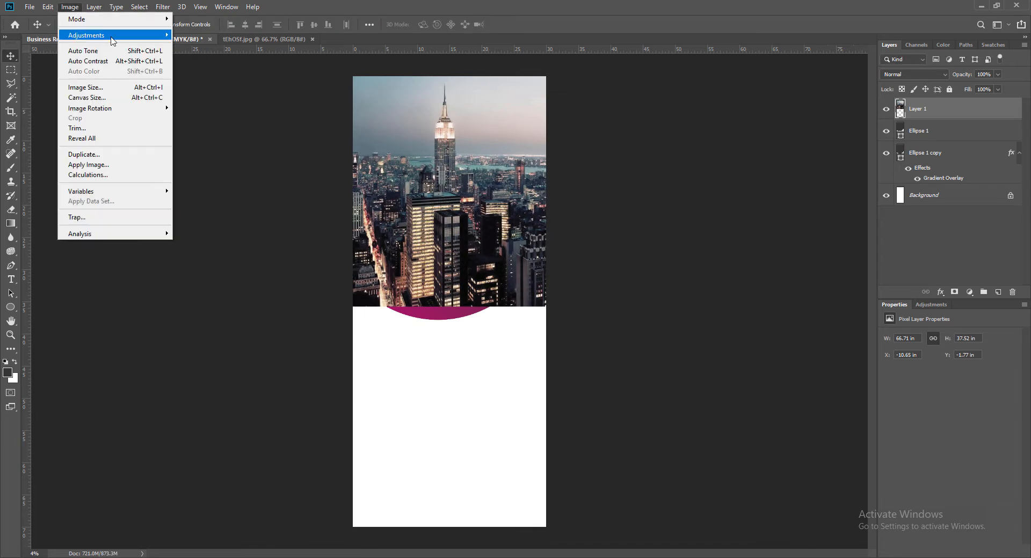
pyautogui.moveTo(120, 38)
pyautogui.click(204, 91)
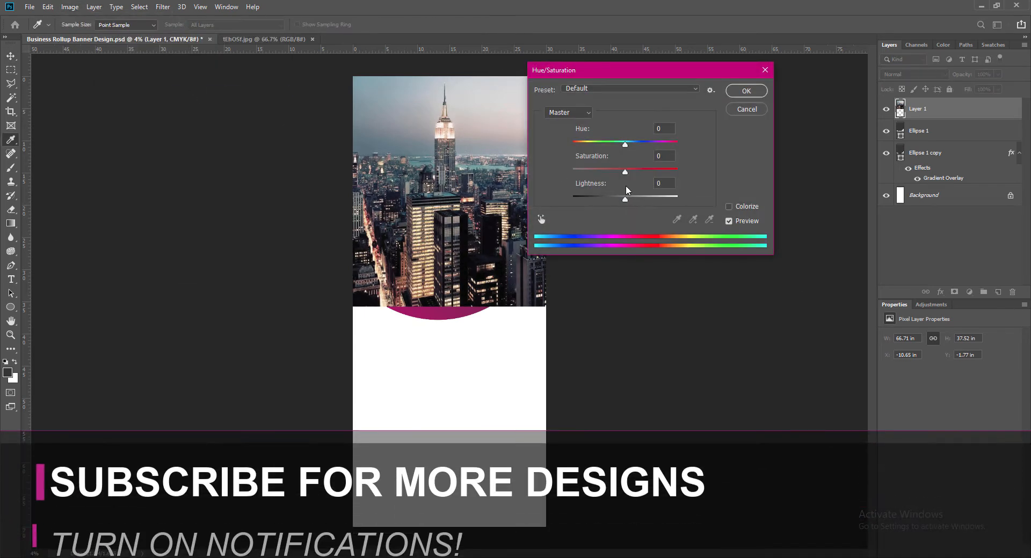
pyautogui.moveTo(625, 200); pyautogui.dragTo(614, 204)
pyautogui.moveTo(626, 143); pyautogui.dragTo(639, 173)
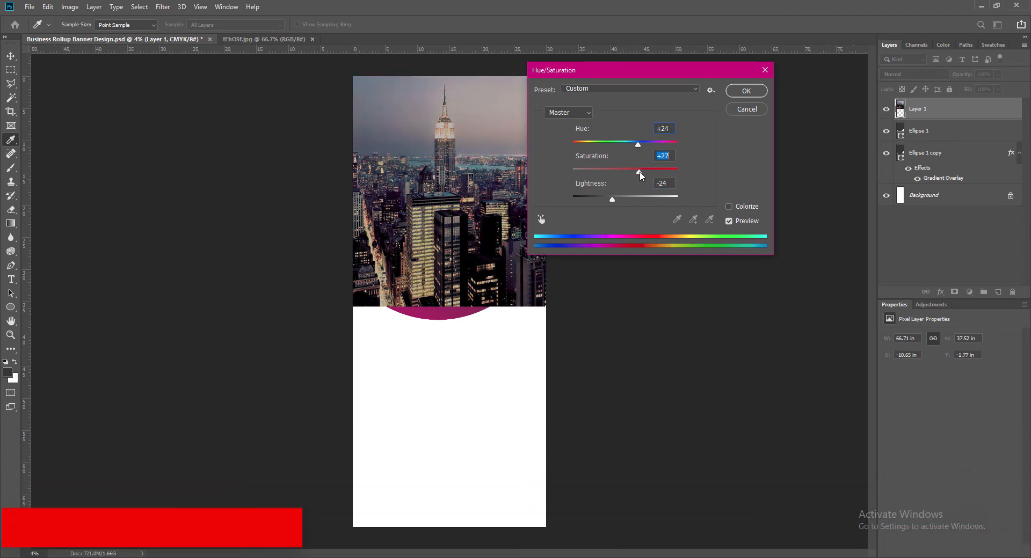
pyautogui.press('Return')
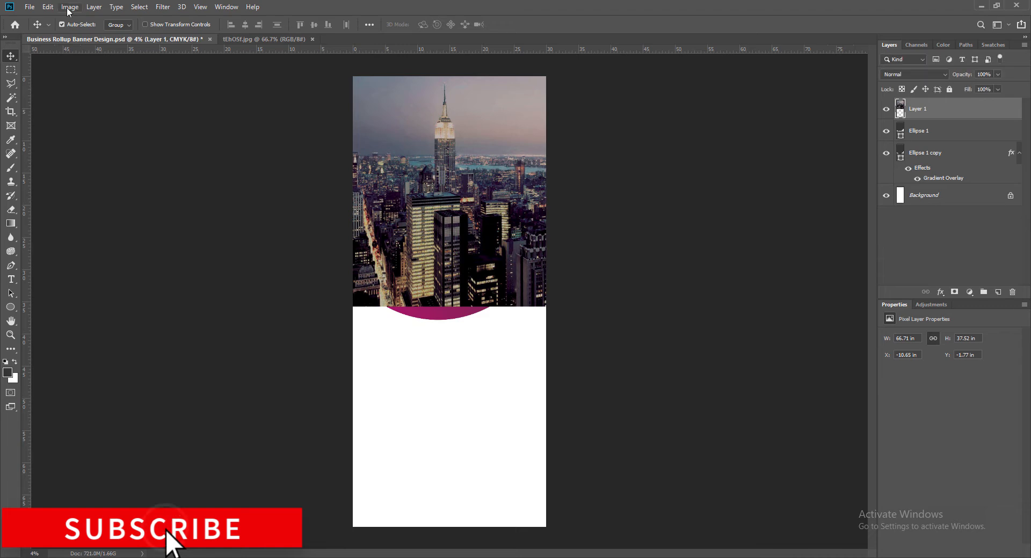
pyautogui.click(70, 7)
pyautogui.moveTo(92, 35)
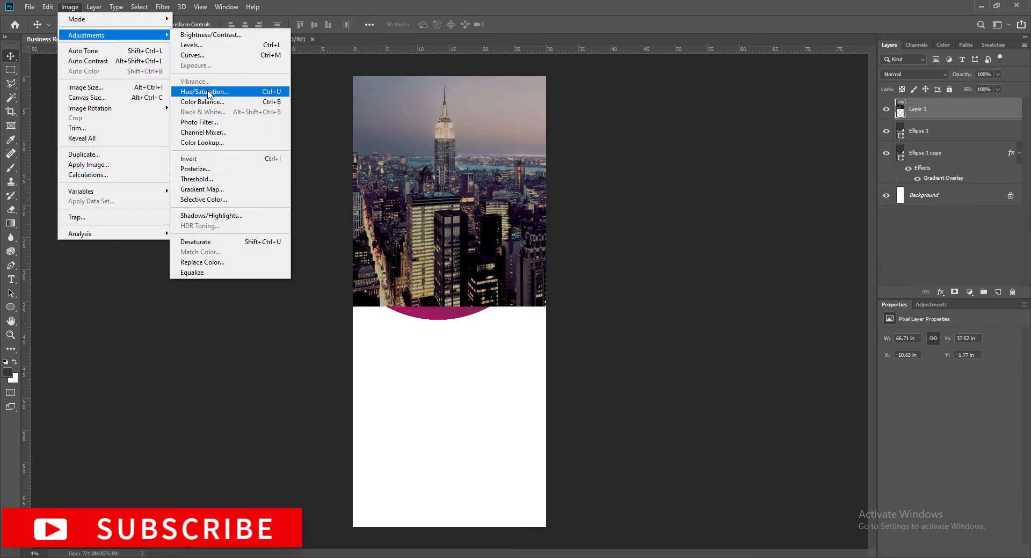
pyautogui.click(208, 94)
pyautogui.click(746, 109)
# Shift the skyline photo's colours with Color Balance and close the source image tEhOSf.jpg
pyautogui.click(70, 7)
pyautogui.moveTo(91, 35)
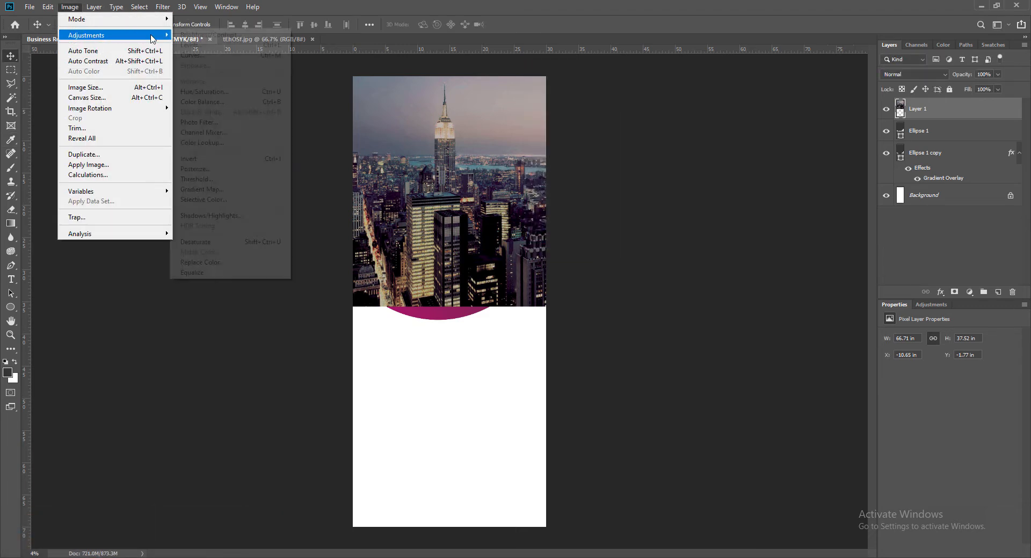
pyautogui.click(200, 100)
pyautogui.moveTo(666, 134)
pyautogui.mouseDown()
pyautogui.moveTo(656, 137)
pyautogui.moveTo(671, 122)
pyautogui.moveTo(669, 149)
pyautogui.mouseUp()
pyautogui.click(766, 98)
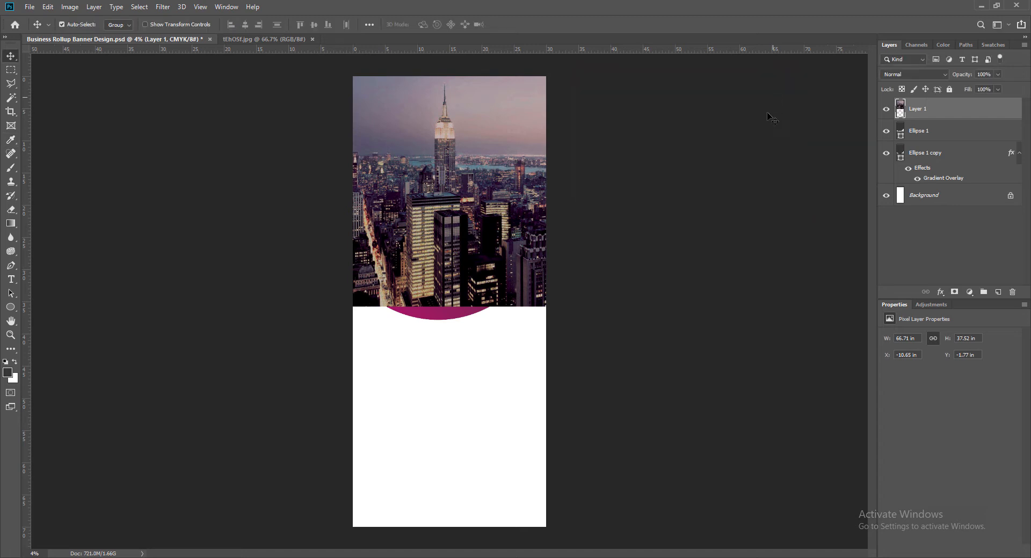
pyautogui.click(312, 39)
# Clip the skyline photo layer to the dark ellipse beneath it and save the banner
pyautogui.rightClick(933, 104)
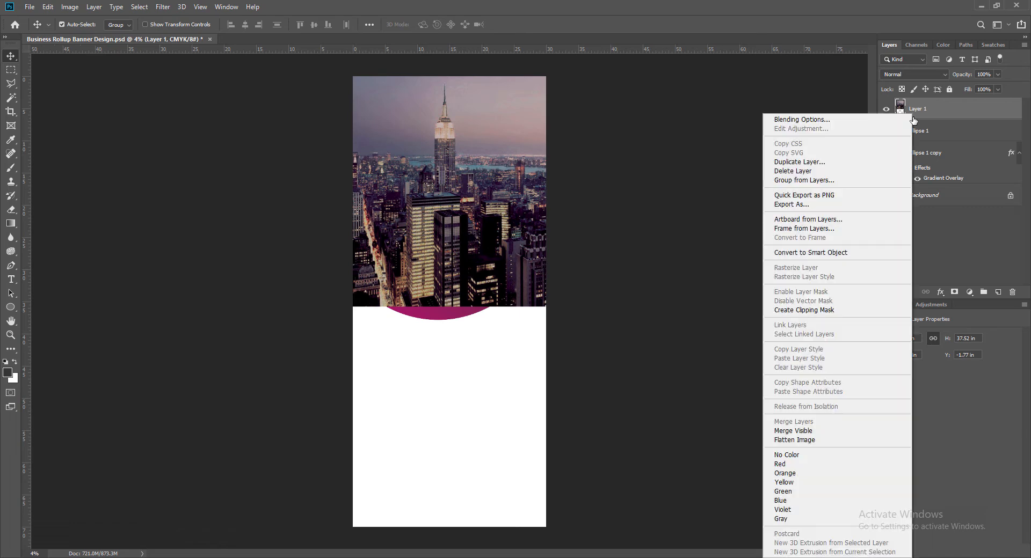
pyautogui.click(827, 313)
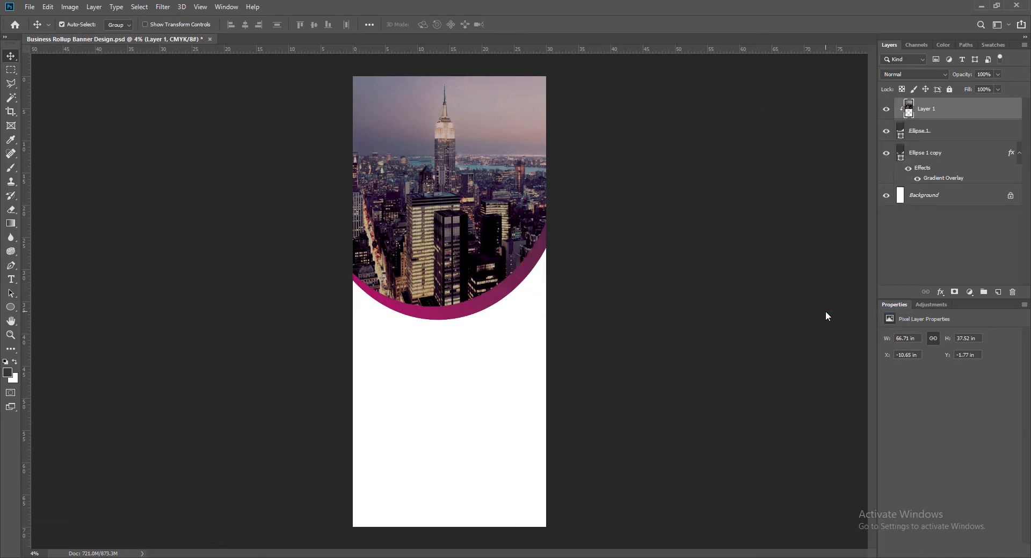
pyautogui.click(457, 318)
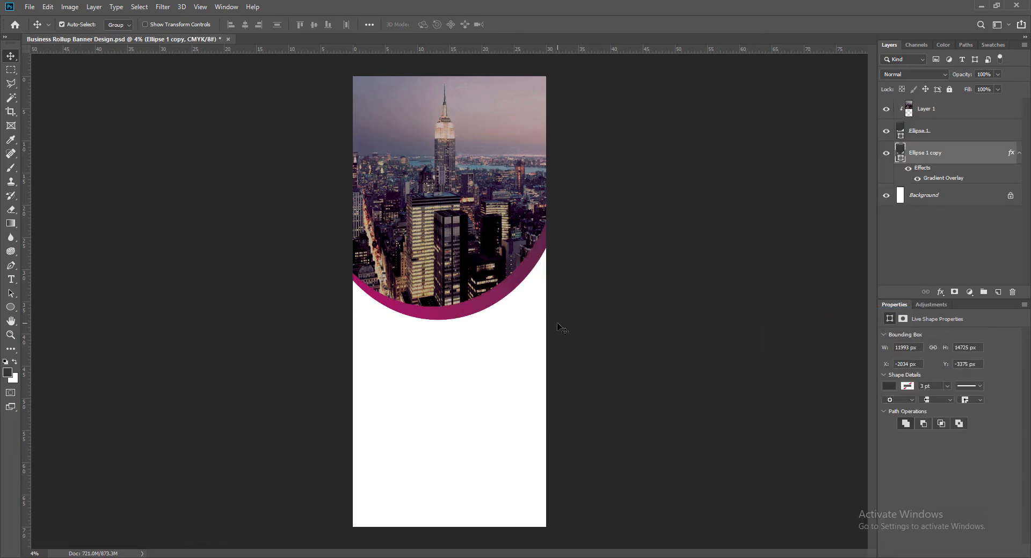
pyautogui.click(644, 321)
pyautogui.hotkey('ctrl', 's')
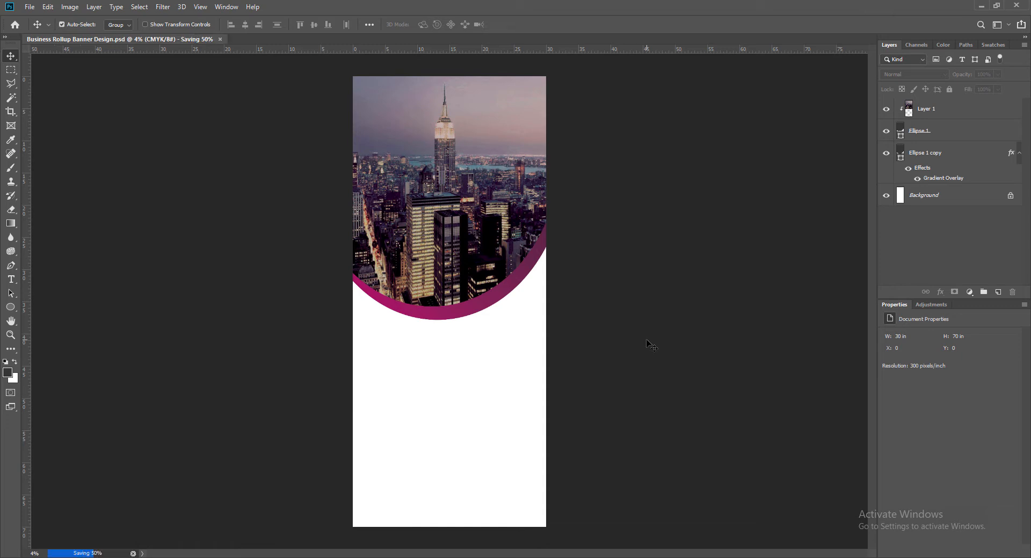
# Nudge the photo and both ellipses up together by about 225 px, to Y -4225 px, and save the banner
pyautogui.click(463, 275)
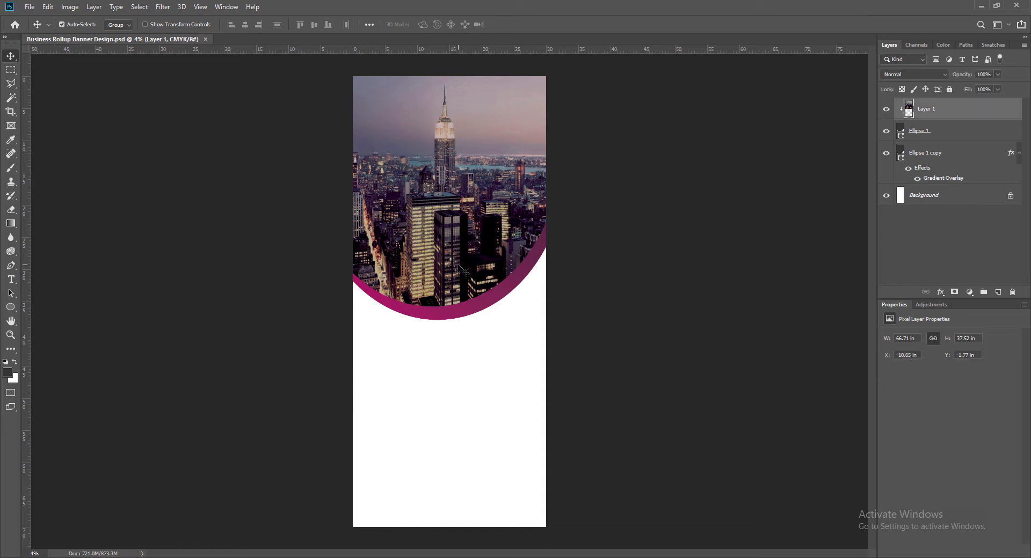
pyautogui.click(926, 155)
pyautogui.keyDown('ctrl'); pyautogui.click(925, 131); pyautogui.keyUp('ctrl')
pyautogui.keyDown('ctrl'); pyautogui.click(924, 110); pyautogui.keyUp('ctrl')
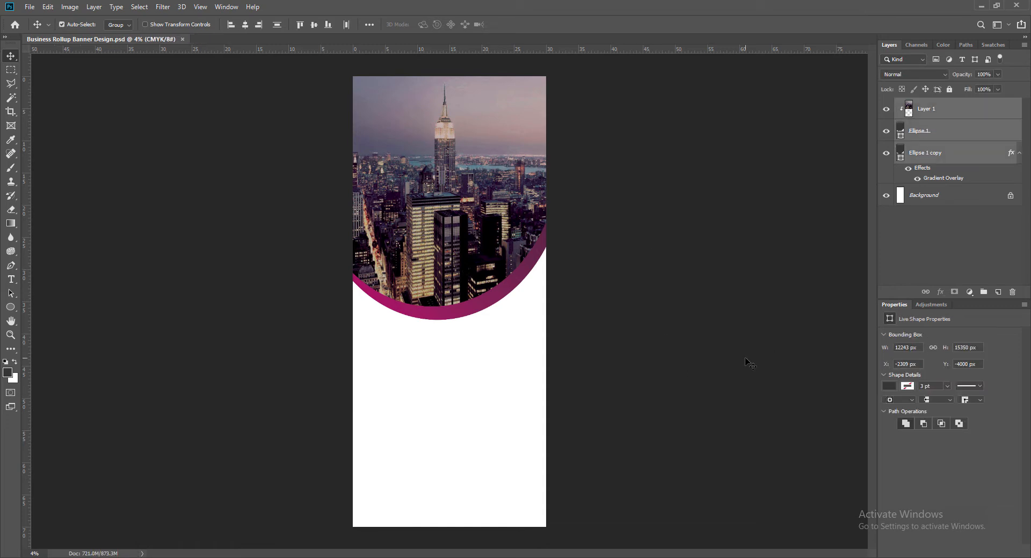
pyautogui.press('Up')
pyautogui.press('Up')
pyautogui.press('Up')
pyautogui.press('Up')
pyautogui.press('Up')
pyautogui.press('Up')
pyautogui.press('Up')
pyautogui.press('Up')
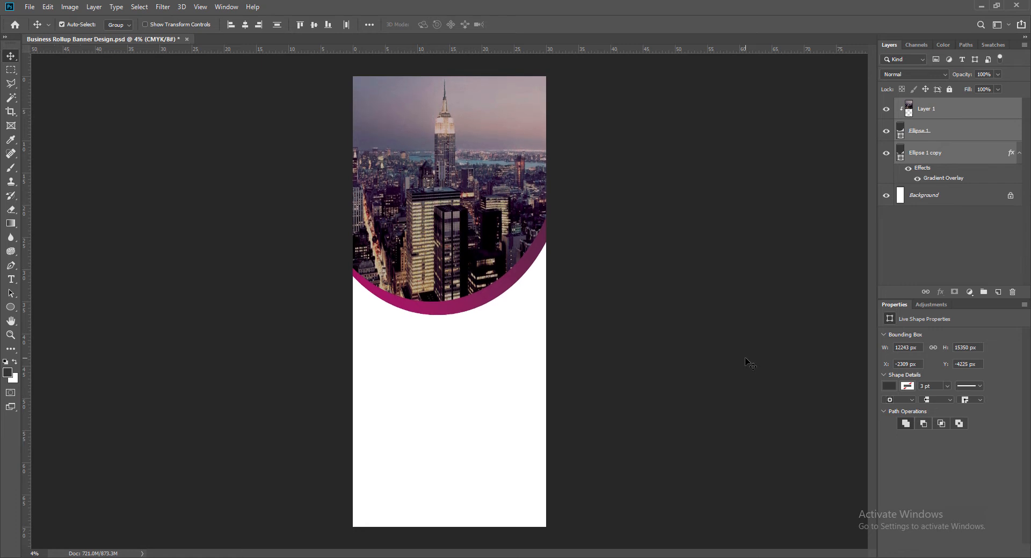
pyautogui.press('Up')
pyautogui.hotkey('ctrl', 's')
pyautogui.click(661, 414)
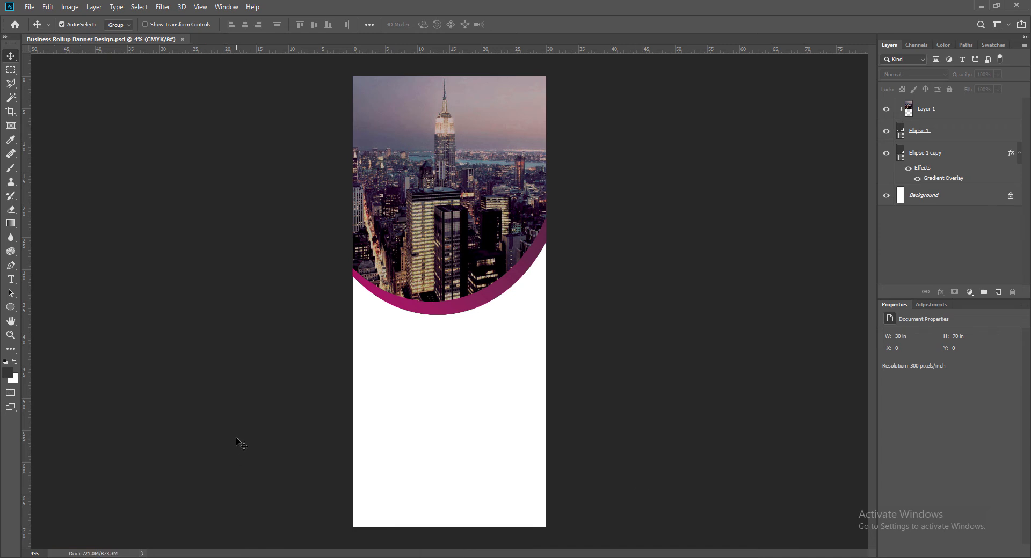
# On a new top layer, draw a rectangle about 10800 × 2225 px across the banner's bottom edge and nudge it up to Y 19175 px
pyautogui.click(937, 117)
pyautogui.click(998, 292)
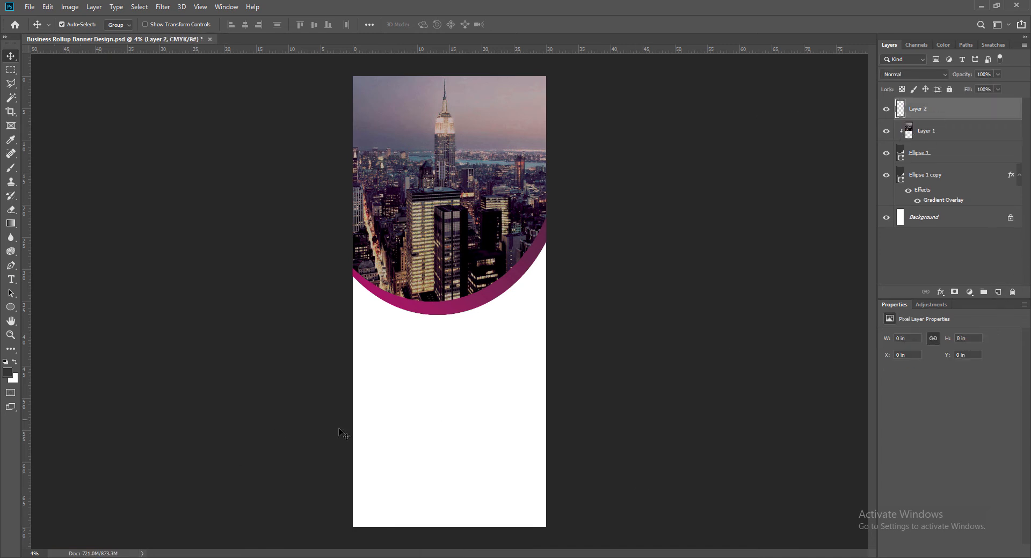
pyautogui.moveTo(11, 307); pyautogui.dragTo(59, 311)
pyautogui.click(59, 310)
pyautogui.moveTo(335, 489); pyautogui.dragTo(566, 537)
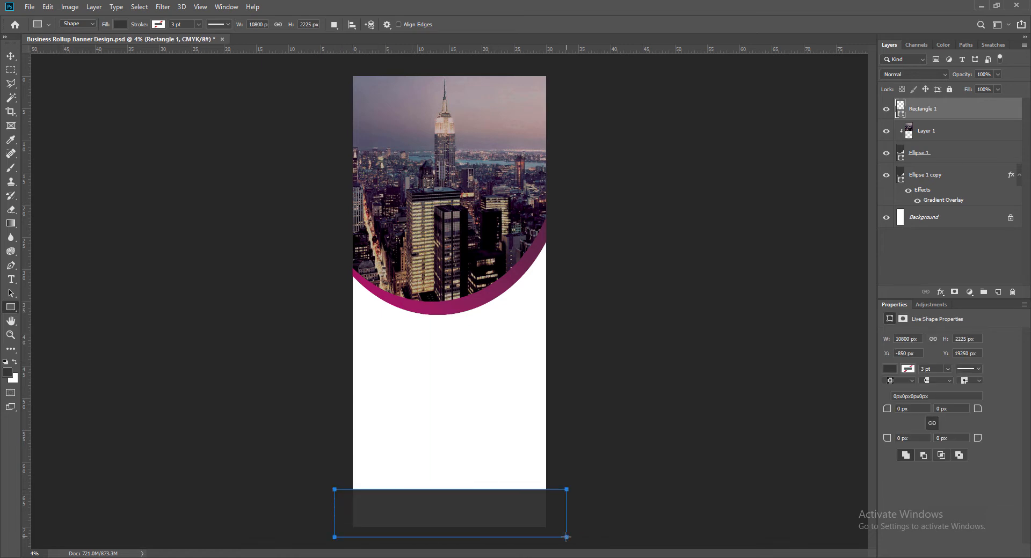
pyautogui.click(11, 58)
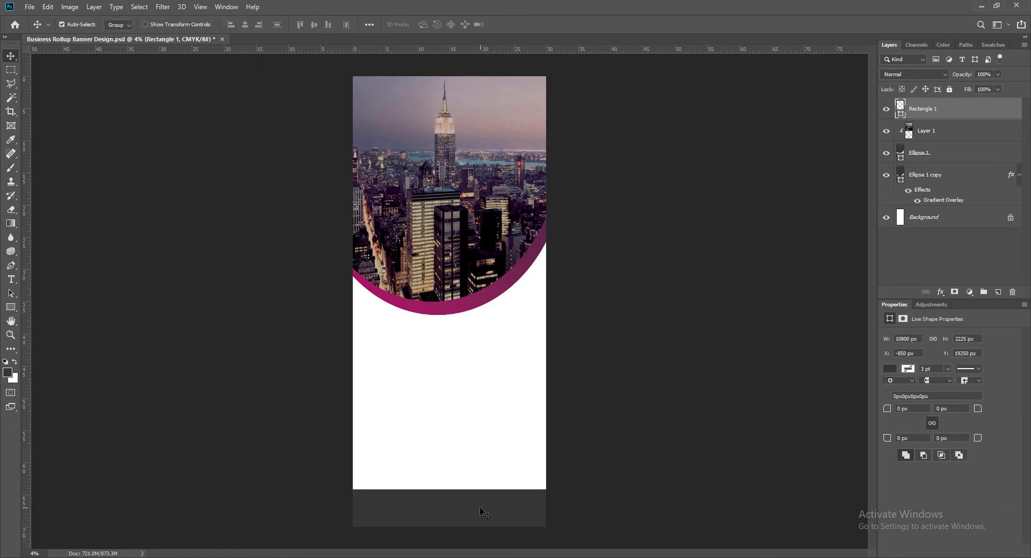
pyautogui.press('Up')
pyautogui.press('Up')
pyautogui.press('Up')
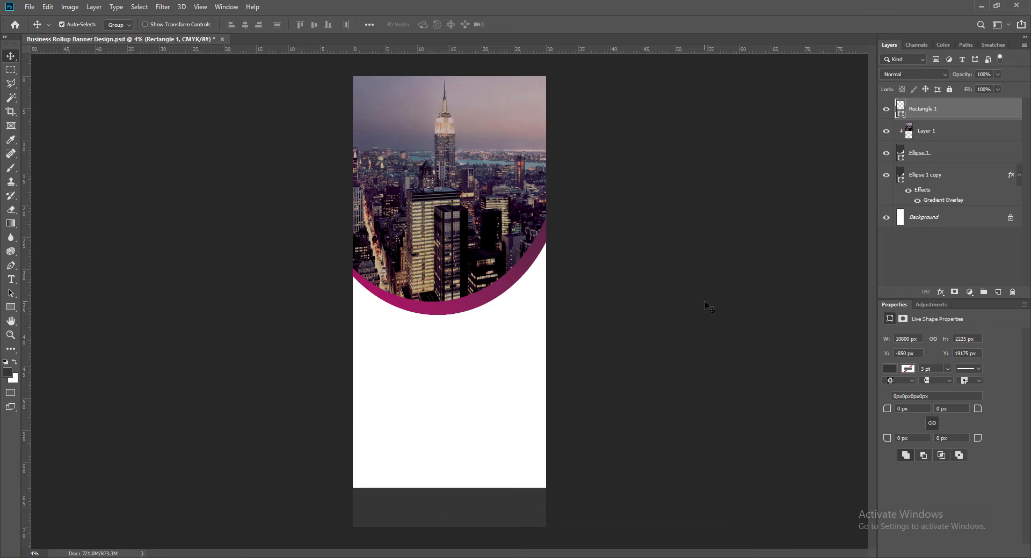
# Change the bottom rectangle's fill to a darker, near-black grey
pyautogui.doubleClick(901, 106)
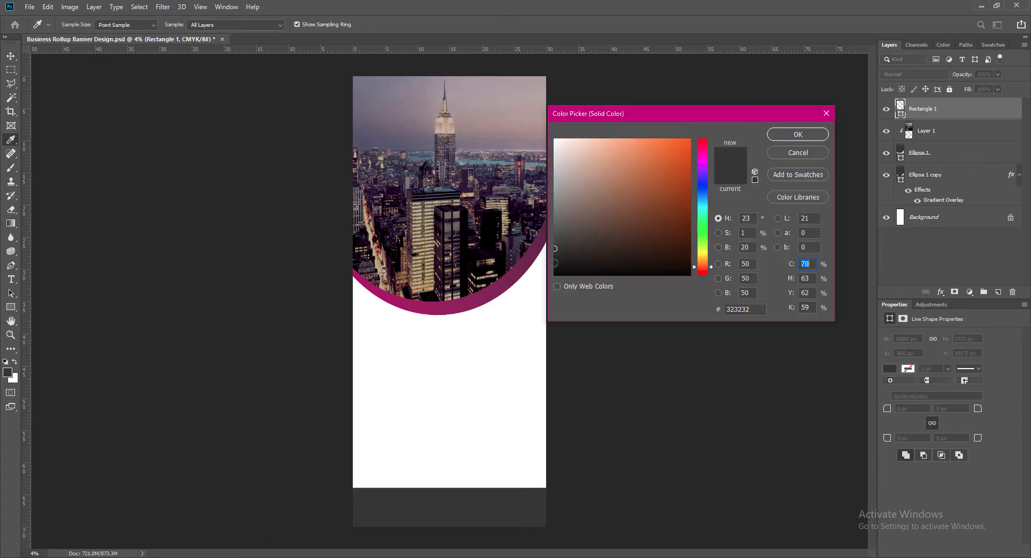
pyautogui.click(554, 262)
pyautogui.click(798, 134)
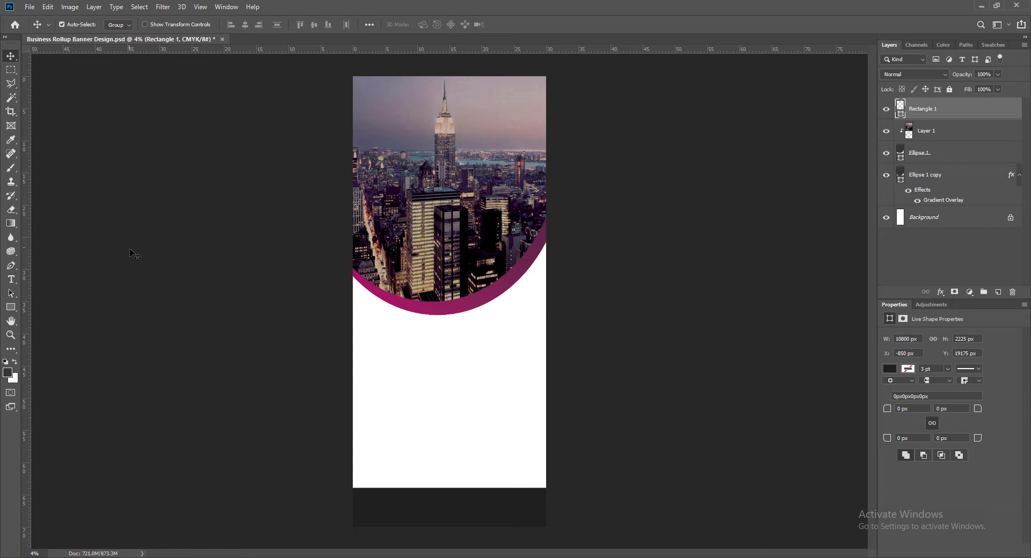
# On a new layer, draw a thin rectangle about 5575 × 775 px above the footer, extending to the banner's right edge
pyautogui.click(11, 307)
pyautogui.click(11, 56)
pyautogui.click(997, 293)
pyautogui.press('u')
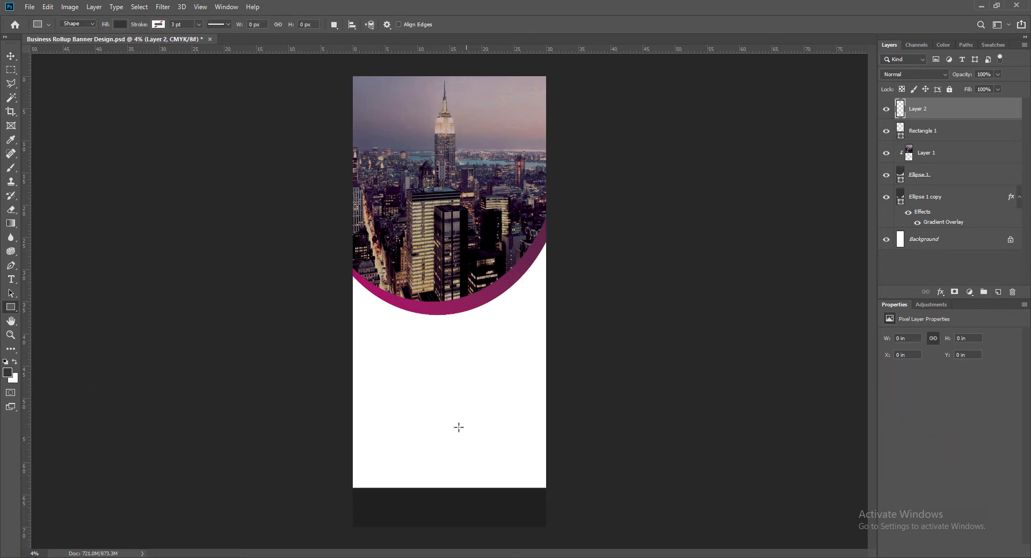
pyautogui.moveTo(427, 423); pyautogui.dragTo(546, 439)
pyautogui.click(11, 56)
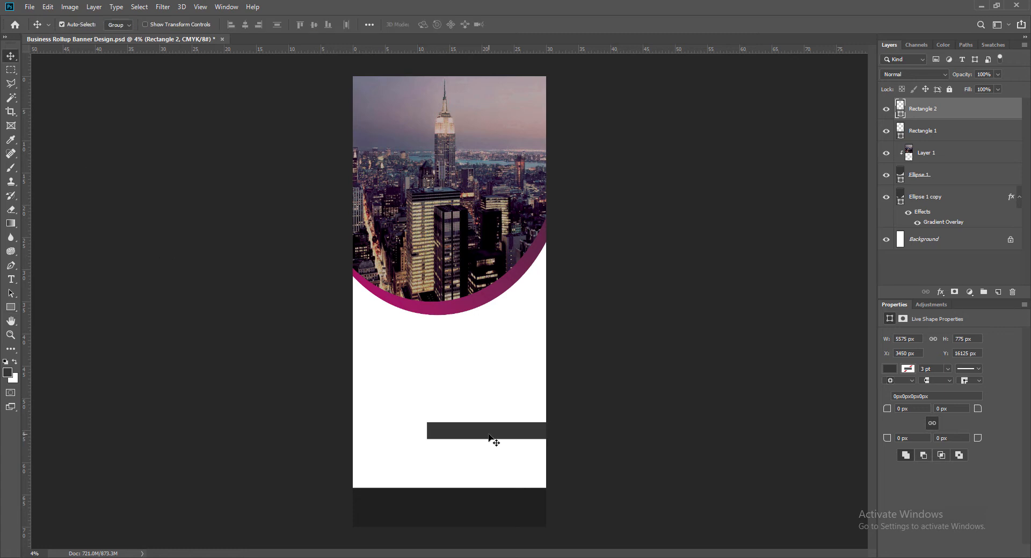
# Rotate the thin rectangle into a rising diagonal and place it at the banner's lower-right edge, overlapping the top of the footer
pyautogui.hotkey('ctrl', 't')
pyautogui.moveTo(412, 448); pyautogui.dragTo(429, 483)
pyautogui.press('Return')
pyautogui.moveTo(509, 425); pyautogui.dragTo(529, 472)
pyautogui.hotkey('ctrl', 't')
pyautogui.moveTo(576, 428); pyautogui.dragTo(569, 421)
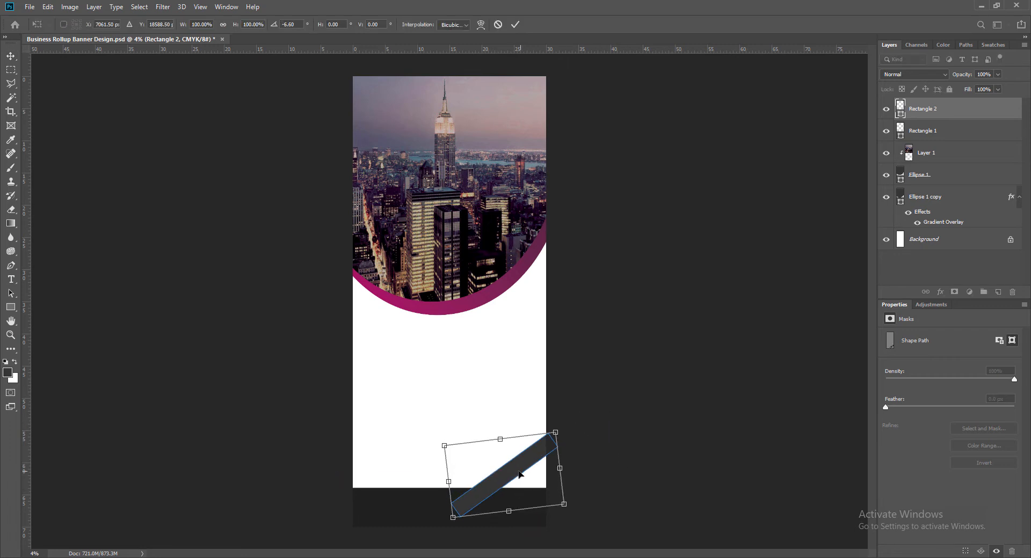
pyautogui.press('Return')
pyautogui.moveTo(500, 486); pyautogui.dragTo(505, 472)
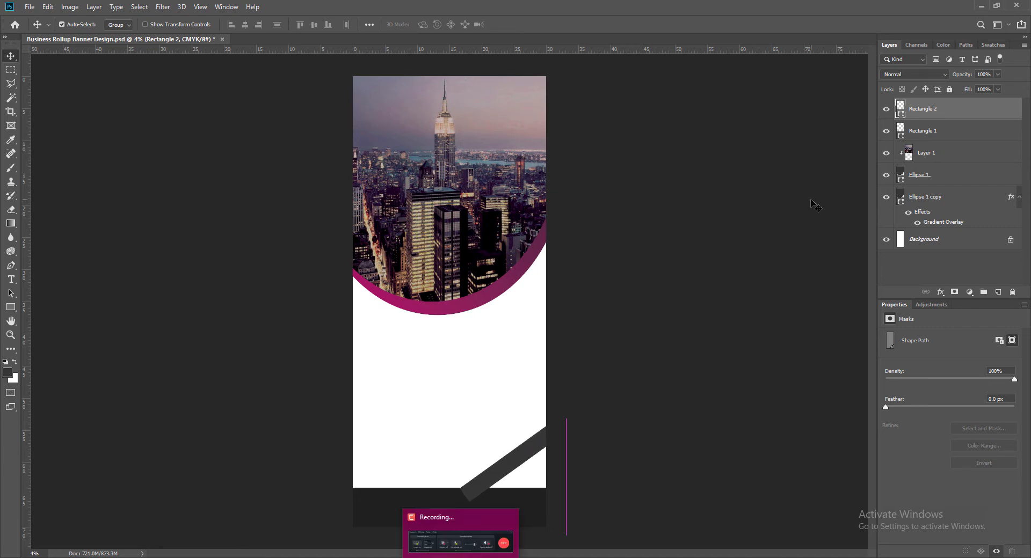
# Apply a reversed linear Gradient Overlay at 45° and 150% scale to the diagonal bar, running from dark at its lower end to pink
pyautogui.rightClick(901, 109)
pyautogui.click(929, 108)
pyautogui.click(618, 271)
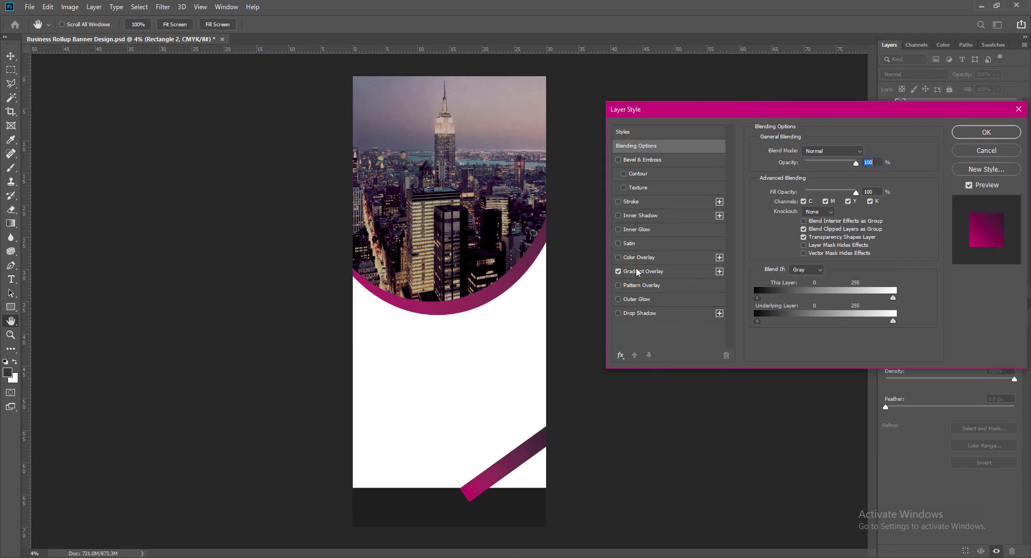
pyautogui.click(639, 271)
pyautogui.click(865, 175)
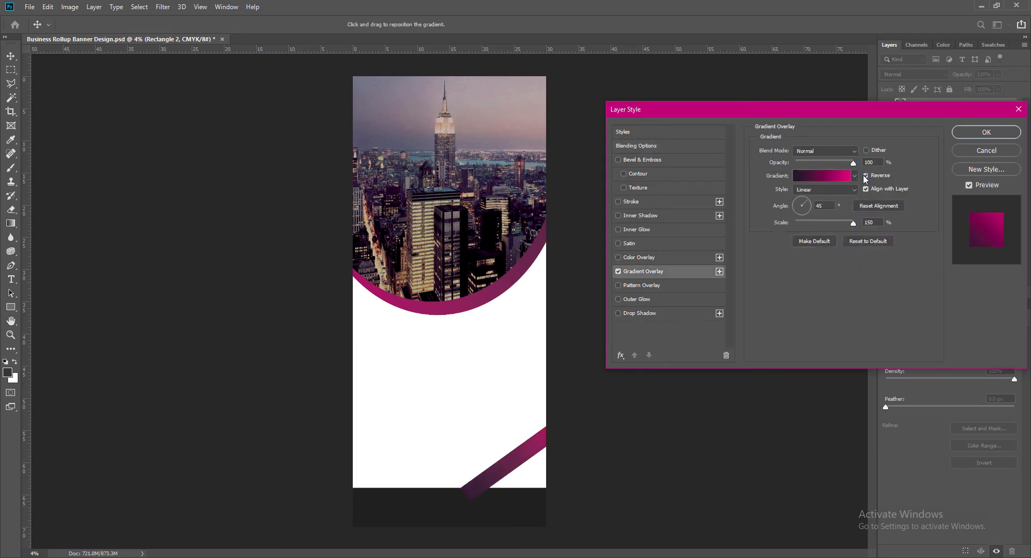
pyautogui.click(986, 133)
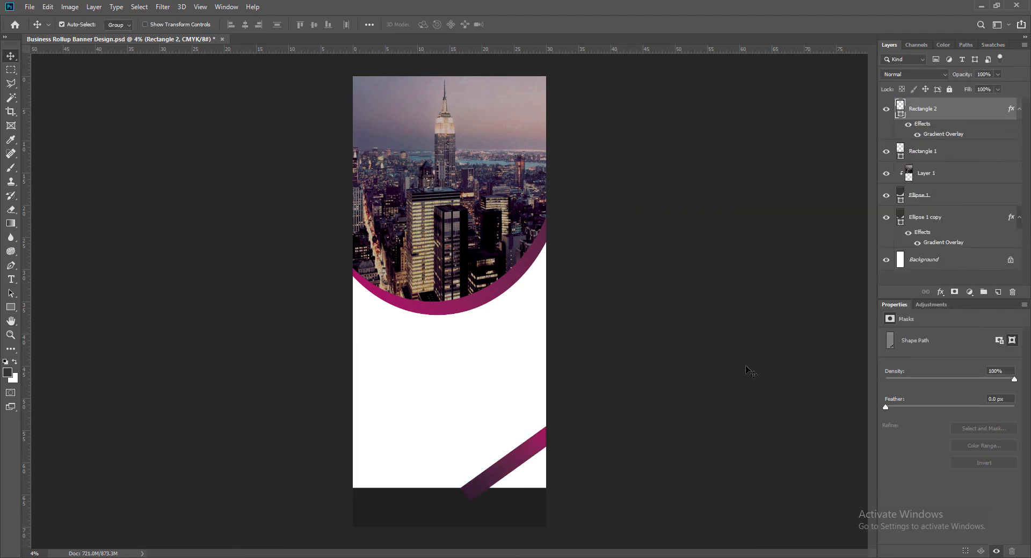
# Bring the dark footer rectangle in front of the diagonal gradient bar and nudge the bar slightly lower
pyautogui.moveTo(921, 153); pyautogui.dragTo(907, 105)
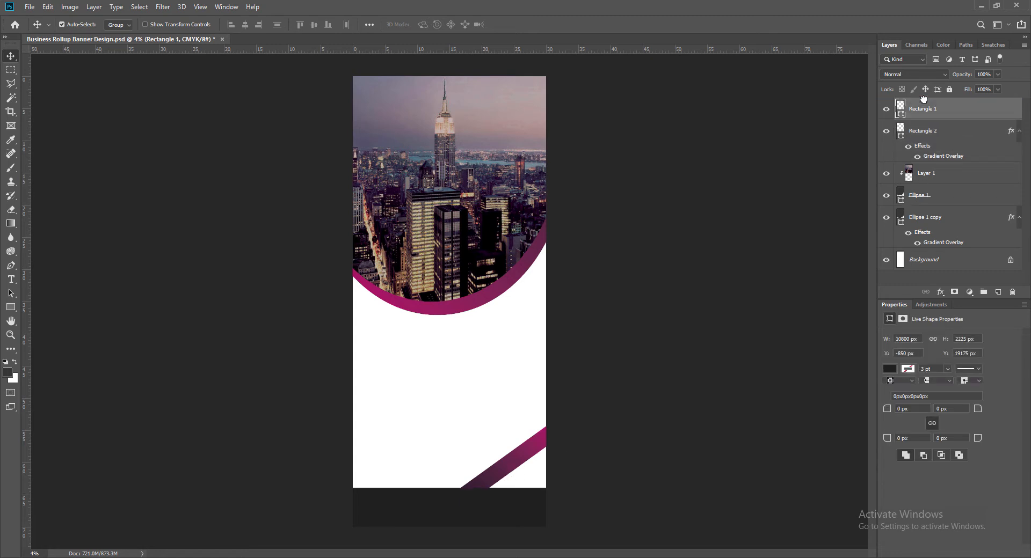
pyautogui.click(510, 472)
pyautogui.hotkey('shift', 'Down')
pyautogui.hotkey('shift', 'Down')
pyautogui.hotkey('shift', 'Down')
pyautogui.hotkey('shift', 'Down')
pyautogui.hotkey('shift', 'Down')
pyautogui.hotkey('shift', 'Down')
pyautogui.hotkey('shift', 'Down')
pyautogui.hotkey('shift', 'Down')
pyautogui.hotkey('shift', 'Down')
pyautogui.hotkey('shift', 'Down')
pyautogui.hotkey('shift', 'Down')
pyautogui.hotkey('shift', 'Down')
pyautogui.hotkey('shift', 'Down')
pyautogui.hotkey('shift', 'Down')
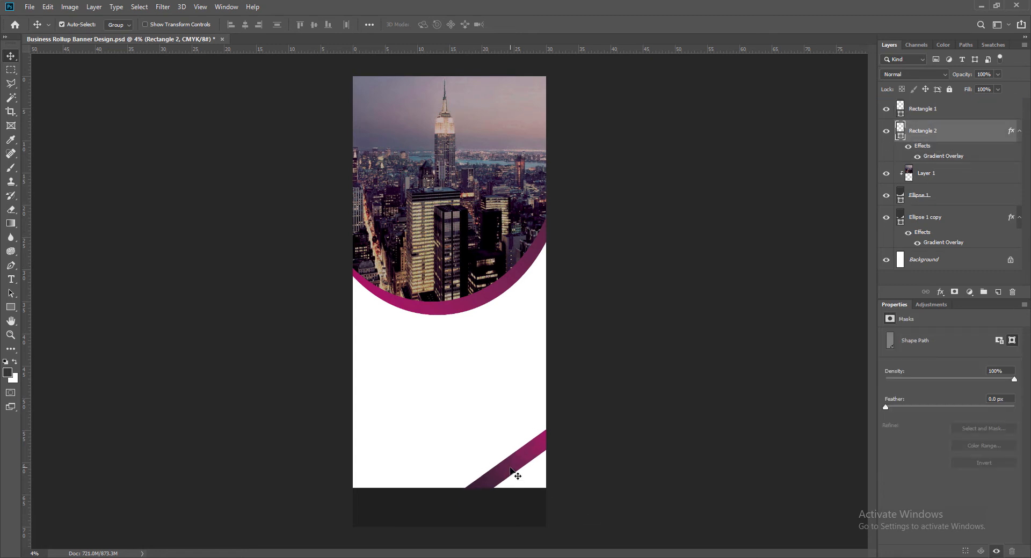
pyautogui.hotkey('shift', 'Down')
pyautogui.hotkey('shift', 'Down')
pyautogui.hotkey('shift', 'Down')
pyautogui.hotkey('shift', 'Down')
pyautogui.hotkey('shift', 'Up')
pyautogui.hotkey('shift', 'Up')
pyautogui.hotkey('shift', 'Down')
pyautogui.hotkey('shift', 'Down')
pyautogui.hotkey('shift', 'Down')
pyautogui.hotkey('shift', 'Down')
pyautogui.hotkey('shift', 'Down')
pyautogui.hotkey('shift', 'Down')
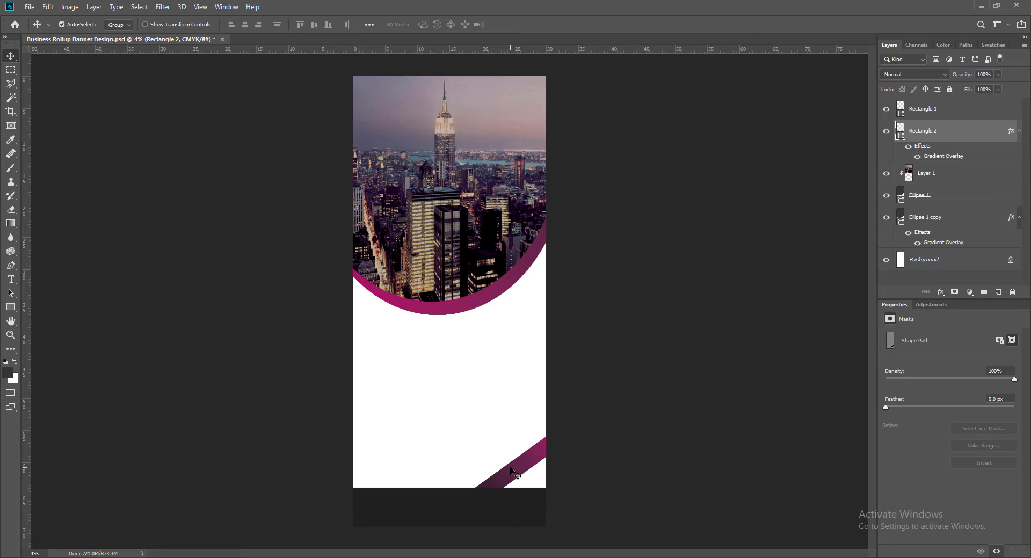
pyautogui.hotkey('shift', 'Up')
pyautogui.hotkey('shift', 'Up')
pyautogui.hotkey('shift', 'Up')
# Rotate the diagonal gradient bar to a shallower slope and shift it inward so its pink end meets the banner's right edge
pyautogui.hotkey('ctrl', 't')
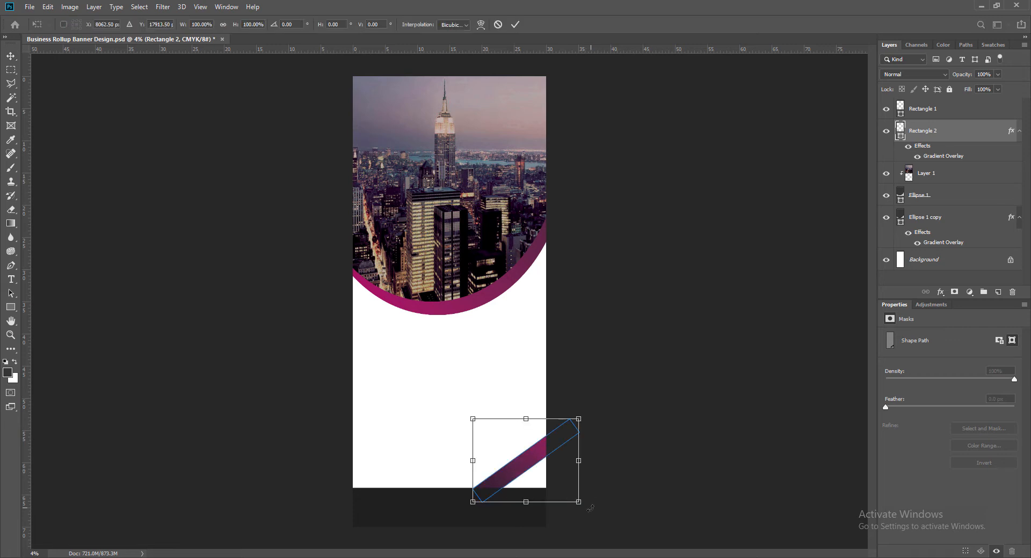
pyautogui.moveTo(590, 508); pyautogui.dragTo(584, 522)
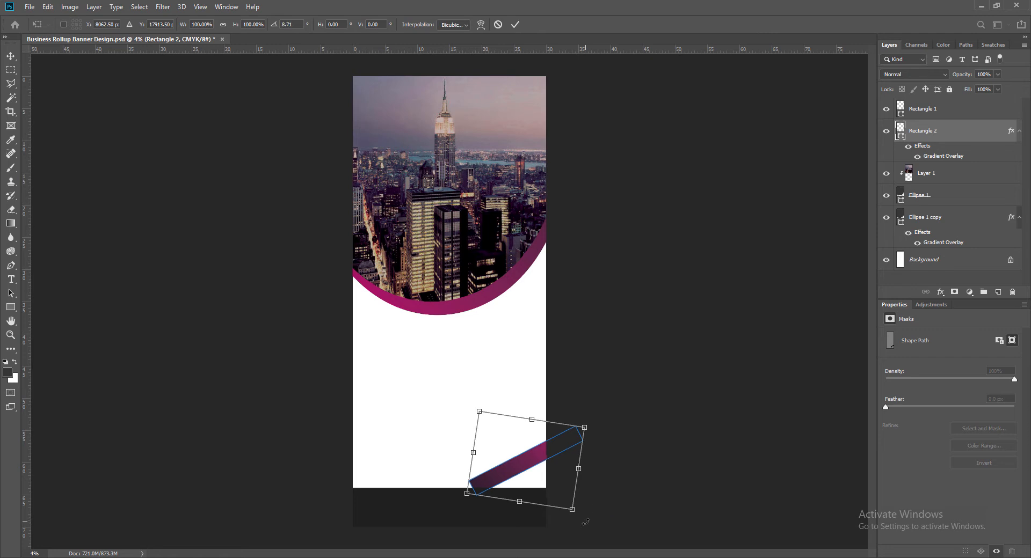
pyautogui.moveTo(474, 409); pyautogui.dragTo(466, 410)
pyautogui.press('Return')
pyautogui.moveTo(526, 460); pyautogui.dragTo(497, 474)
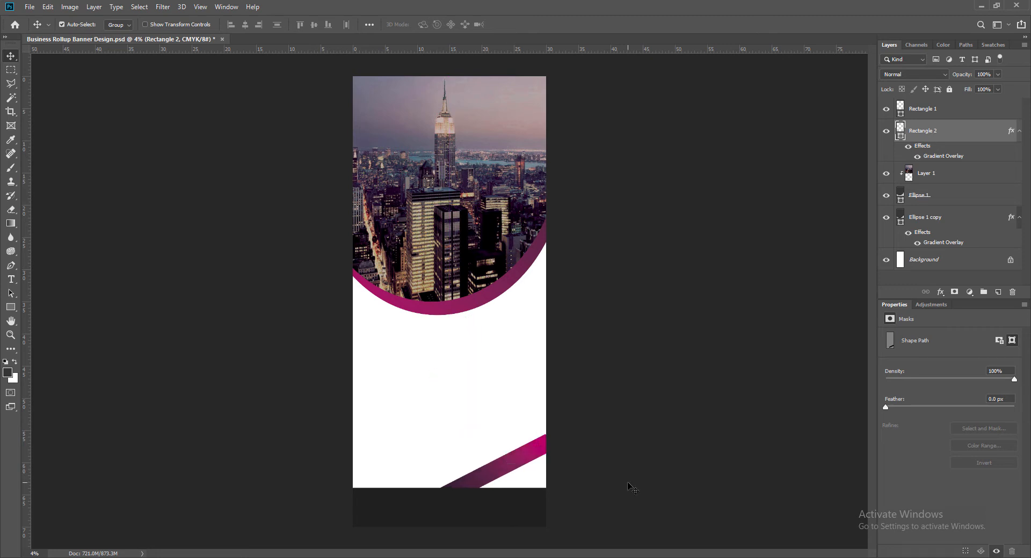
# Nudge the diagonal bar slightly to the right and save the document
pyautogui.hotkey('ctrl', 't')
pyautogui.press('Right')
pyautogui.press('Right')
pyautogui.press('Right')
pyautogui.press('Right')
pyautogui.press('Right')
pyautogui.press('Right')
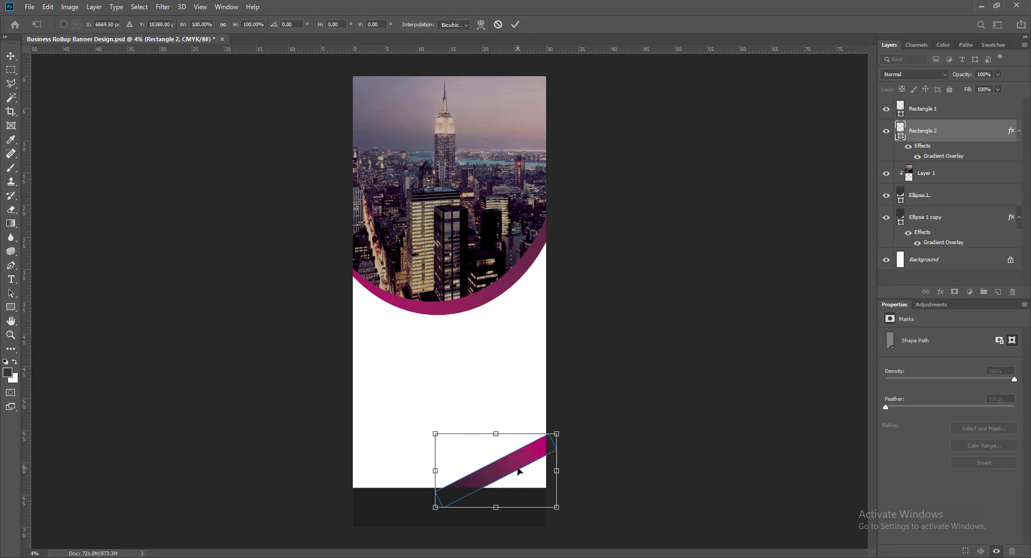
pyautogui.press('Return')
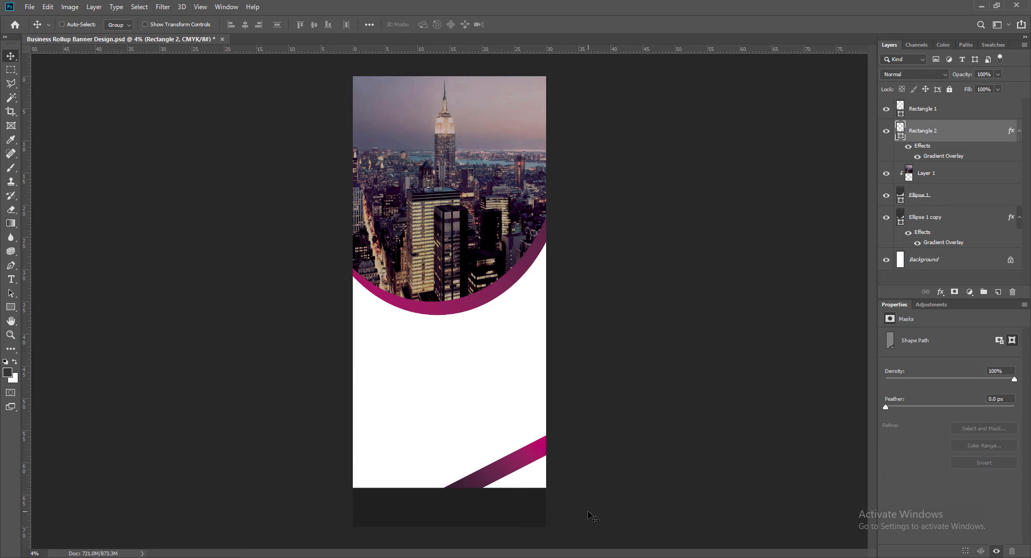
pyautogui.hotkey('ctrl', 's')
# On a new layer, draw a triangle about 4750 × 2375 px with the Pen tool, filling the corner between the diagonal bar and the footer
pyautogui.click(998, 292)
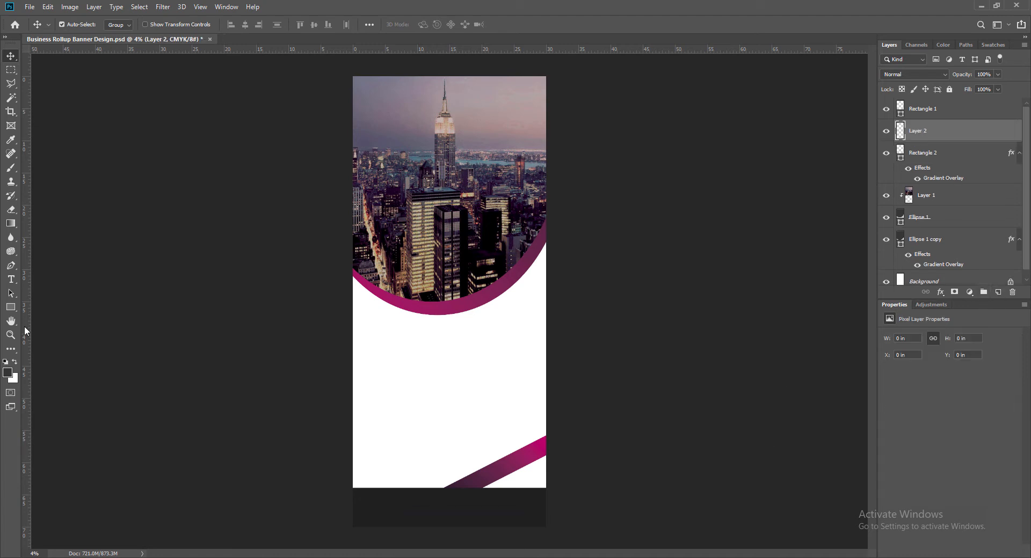
pyautogui.click(11, 265)
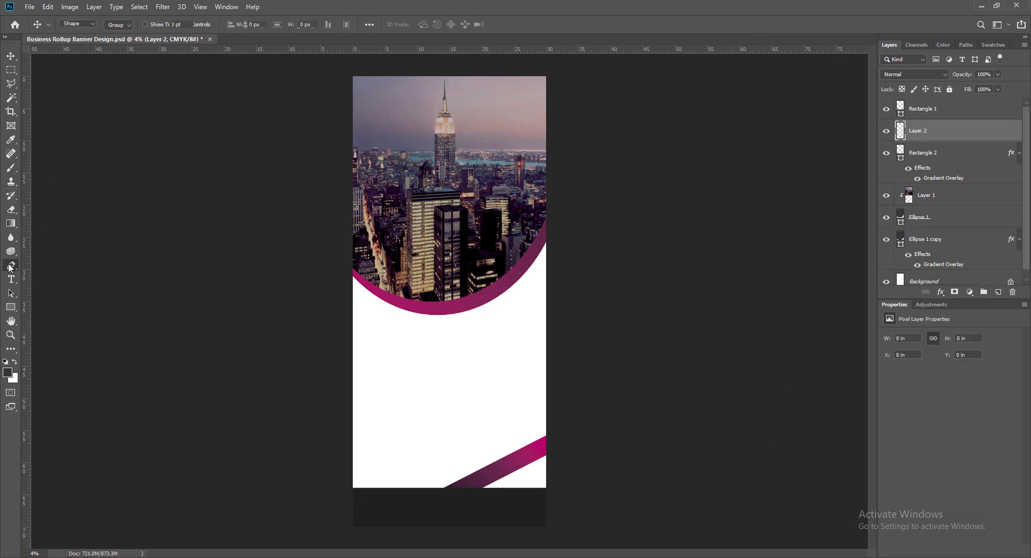
pyautogui.click(457, 492)
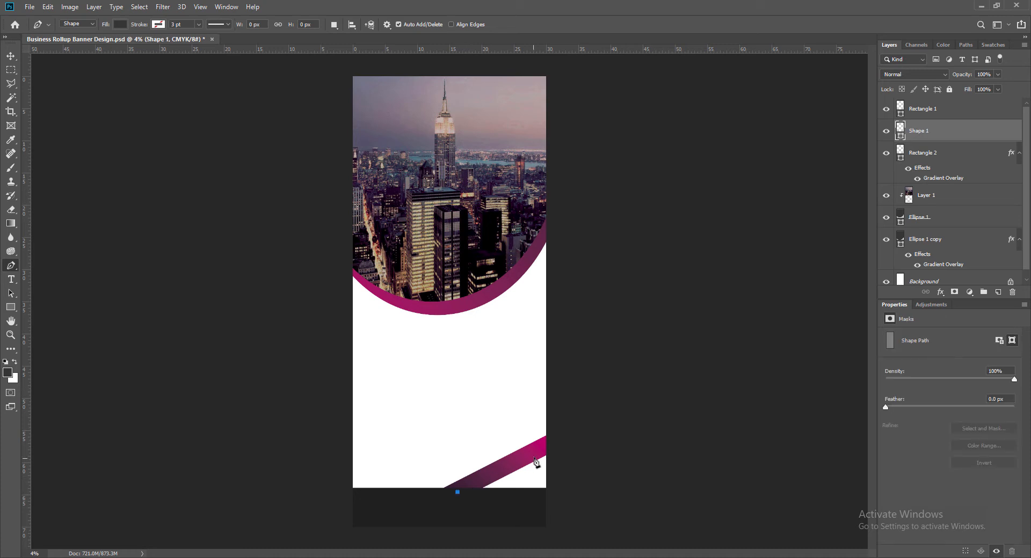
pyautogui.click(556, 444)
pyautogui.click(559, 494)
pyautogui.click(458, 493)
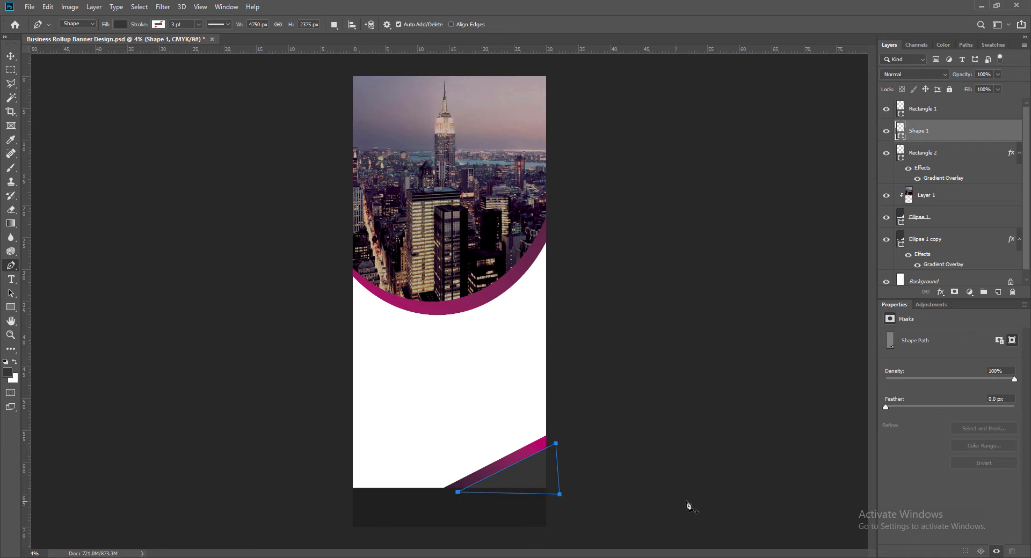
pyautogui.press('v')
pyautogui.click(612, 446)
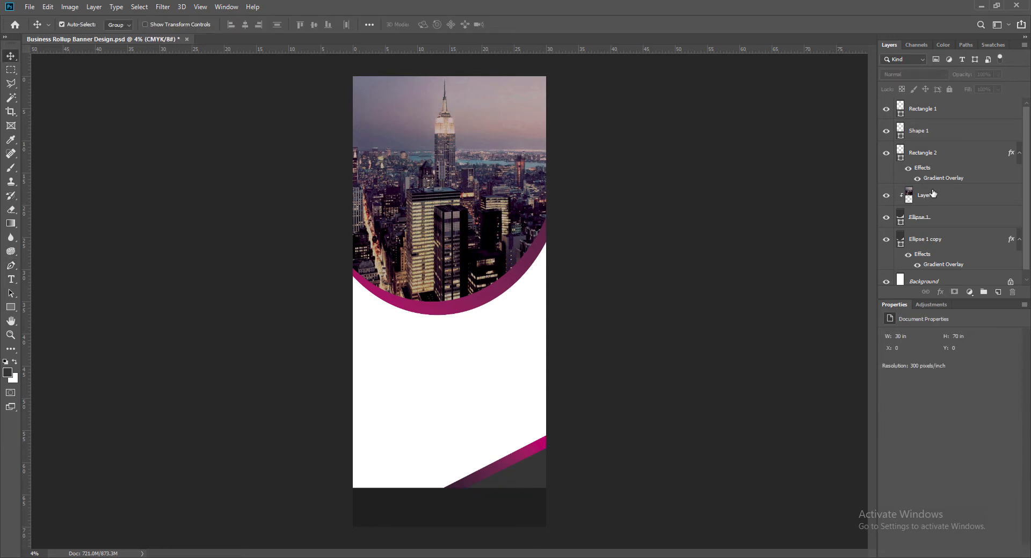
# Move the corner triangle's layer directly beneath the diagonal bar's layer
pyautogui.click(920, 109)
pyautogui.click(524, 478)
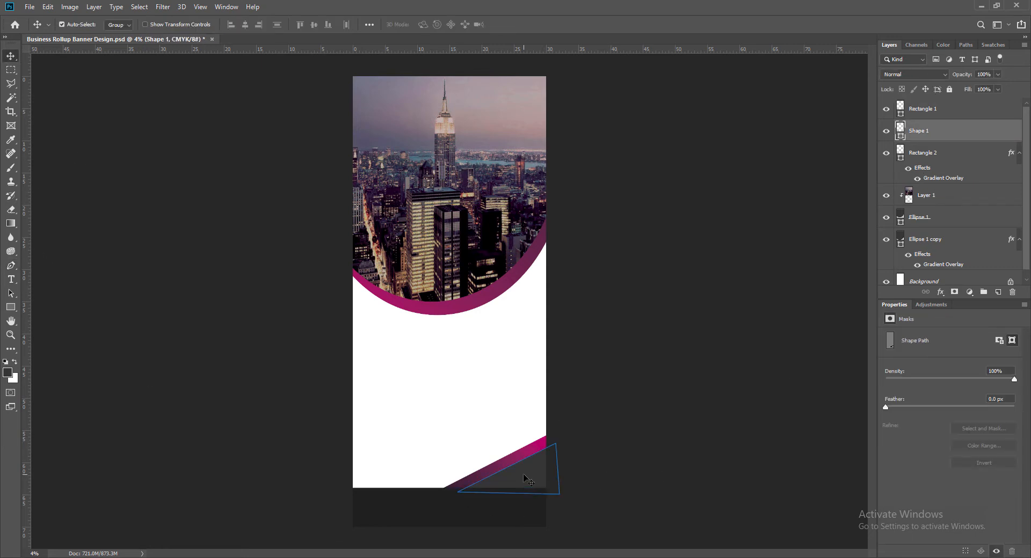
pyautogui.moveTo(934, 131); pyautogui.dragTo(935, 186)
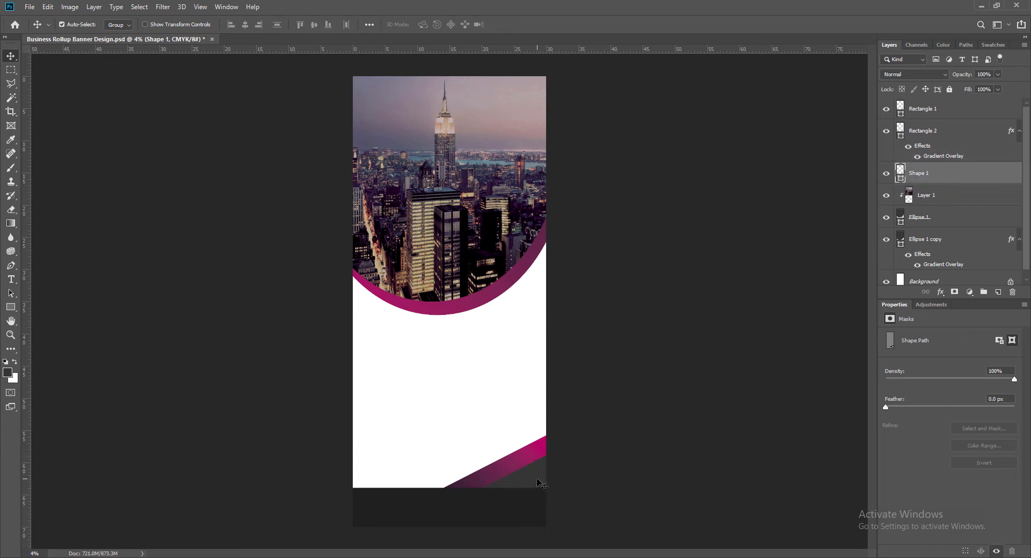
# Change the corner triangle's fill to #1f1f1f and save the document
pyautogui.doubleClick(900, 171)
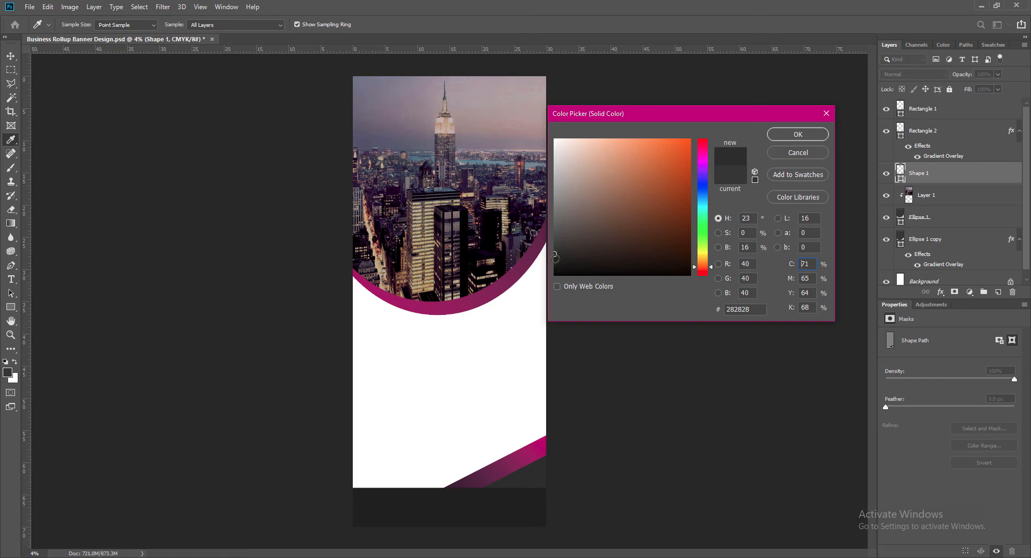
pyautogui.moveTo(555, 256); pyautogui.dragTo(556, 259)
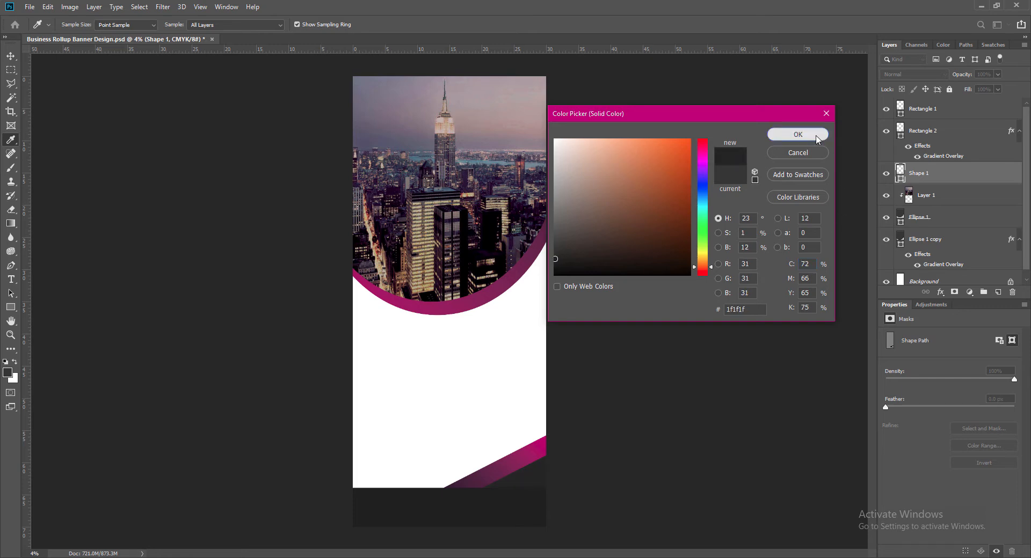
pyautogui.click(813, 134)
pyautogui.hotkey('ctrl', 's')
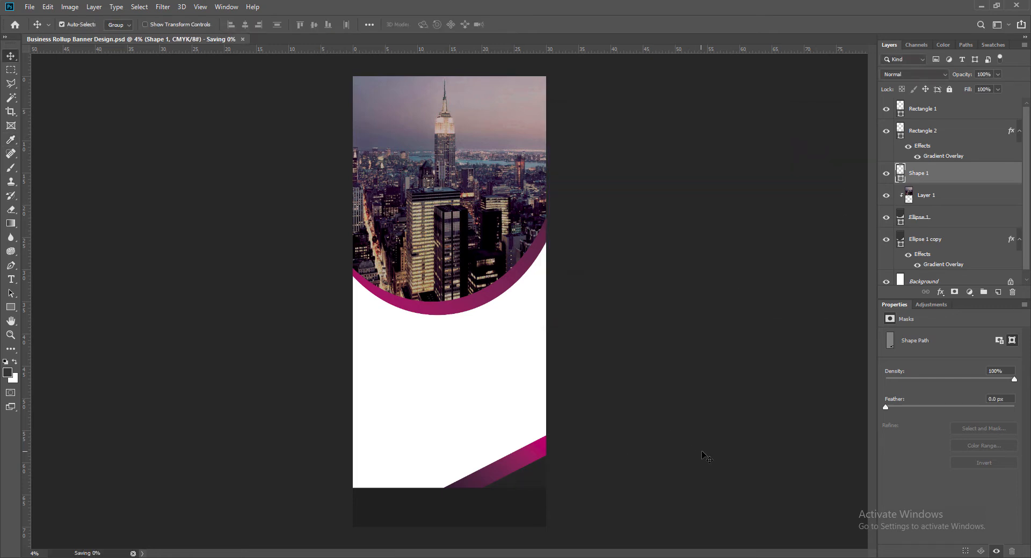
# Duplicate the diagonal bar and its triangle together, placing the copies up in the white area near the banner's left edge
pyautogui.click(517, 461)
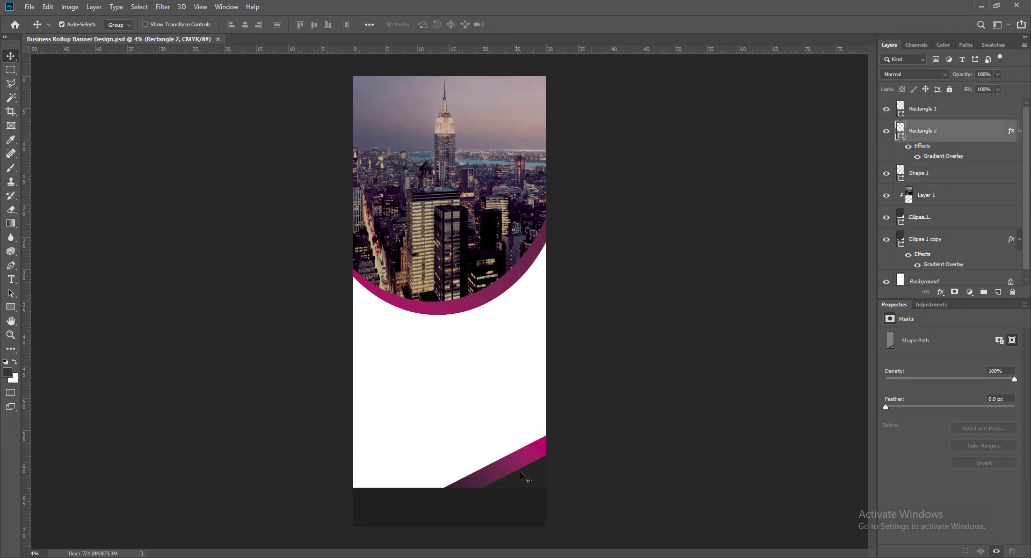
pyautogui.keyDown('shift'); pyautogui.click(520, 478); pyautogui.keyUp('shift')
pyautogui.keyDown('alt'); pyautogui.moveTo(508, 466); pyautogui.dragTo(421, 419); pyautogui.keyUp('alt')
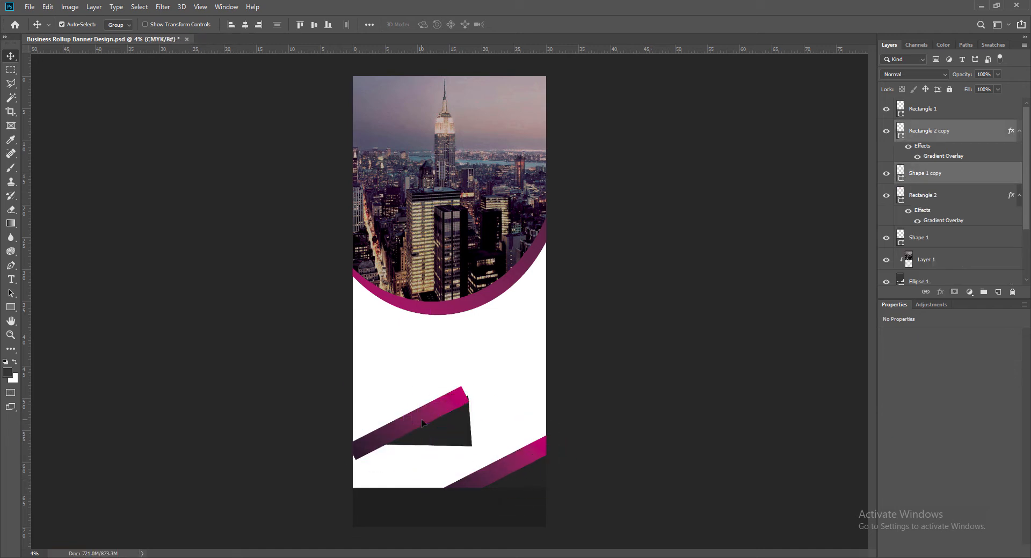
# Rotate the copied bar and triangle 180° and move them up over the lower-left edge of the city-photo header
pyautogui.hotkey('ctrl', 't')
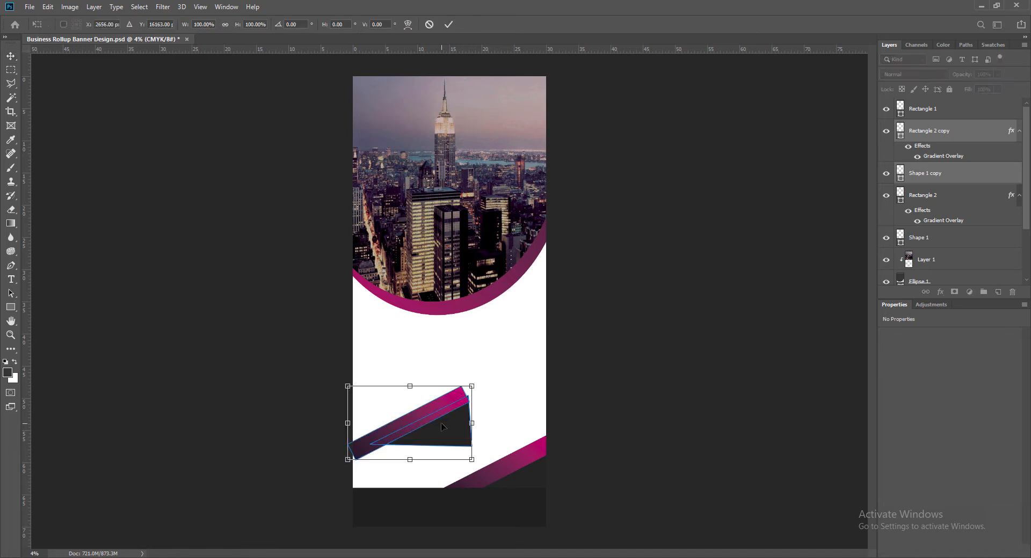
pyautogui.rightClick(442, 427)
pyautogui.click(467, 375)
pyautogui.click(448, 24)
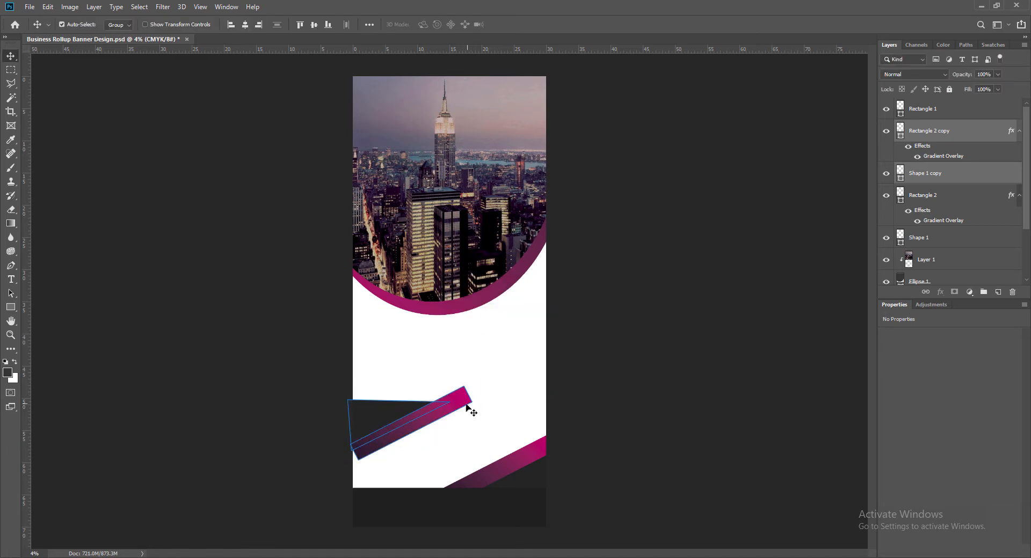
pyautogui.moveTo(464, 402); pyautogui.dragTo(444, 276)
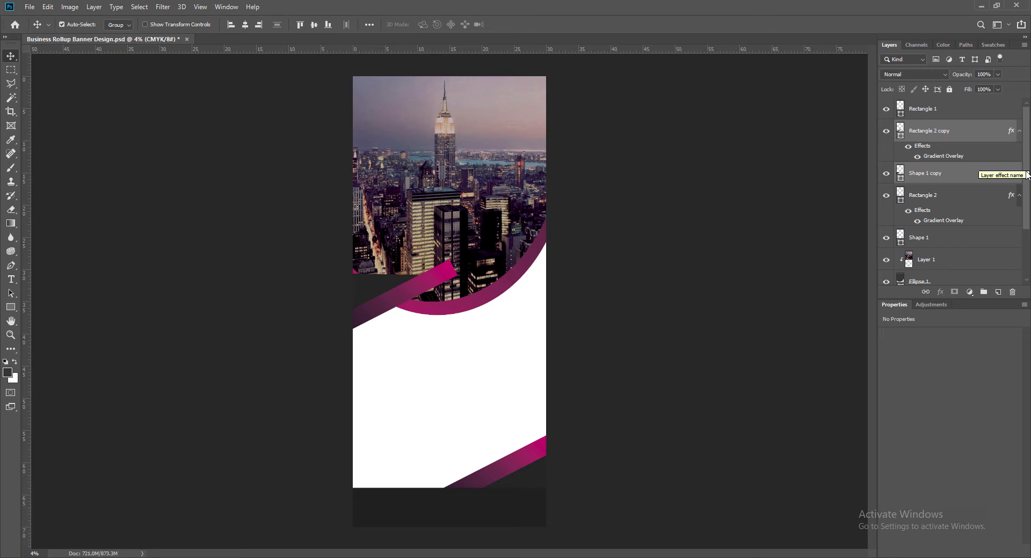
# Move the copied bar and triangle layers behind the header's gradient ellipse, just above the Background layer
pyautogui.moveTo(1027, 177)
pyautogui.mouseDown()
pyautogui.moveTo(1026, 196)
pyautogui.moveTo(1025, 179)
pyautogui.mouseUp()
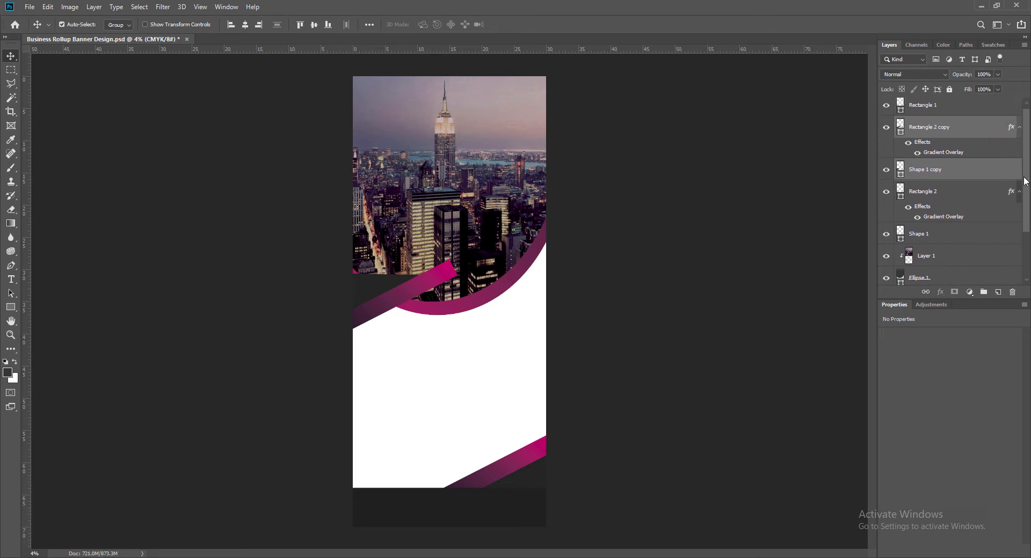
pyautogui.moveTo(945, 128); pyautogui.dragTo(952, 247)
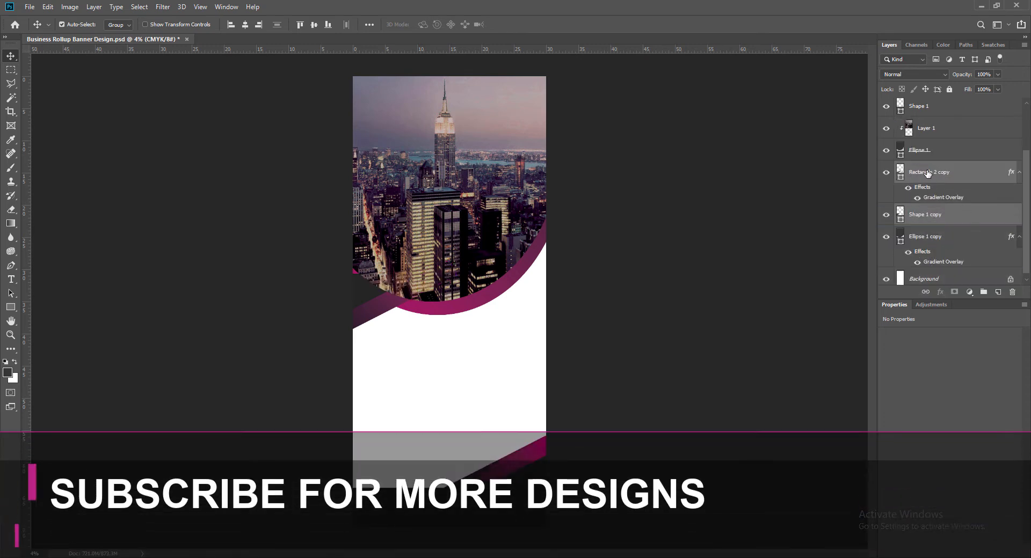
pyautogui.moveTo(927, 173); pyautogui.dragTo(915, 269)
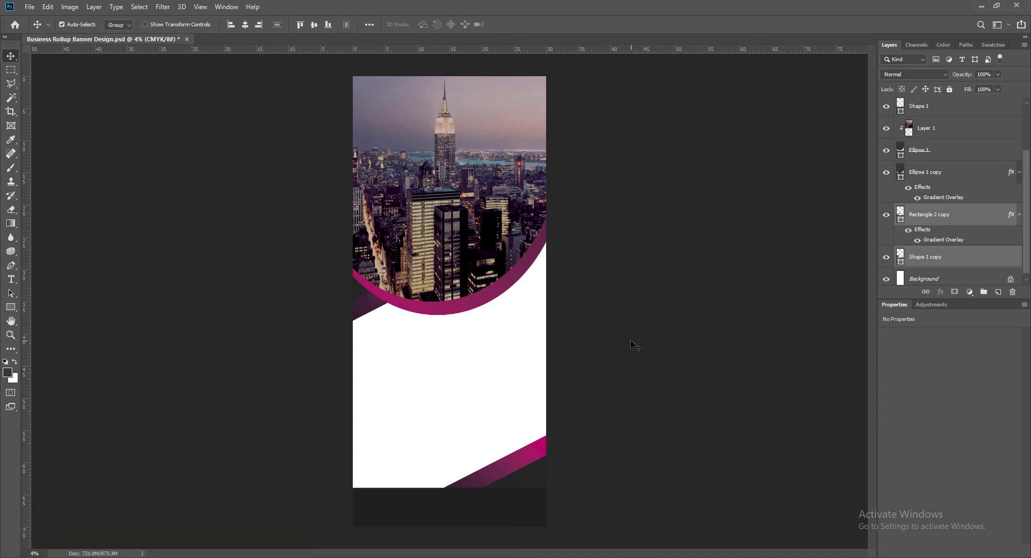
# Turn off Reverse in the copied bar's Gradient Overlay so it starts pink at the banner's left edge
pyautogui.click(371, 306)
pyautogui.rightClick(909, 213)
pyautogui.click(902, 217)
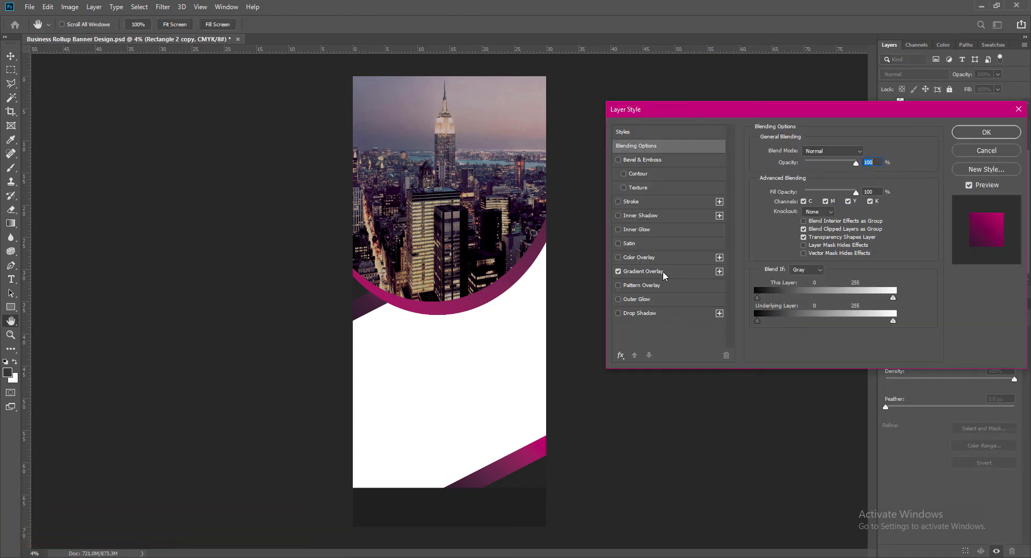
pyautogui.click(663, 273)
pyautogui.click(866, 176)
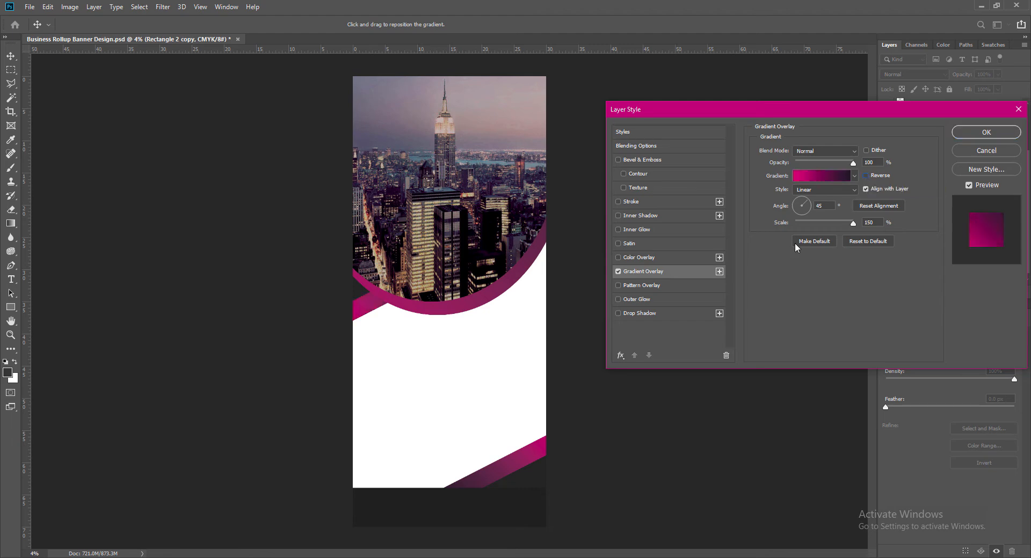
pyautogui.click(987, 132)
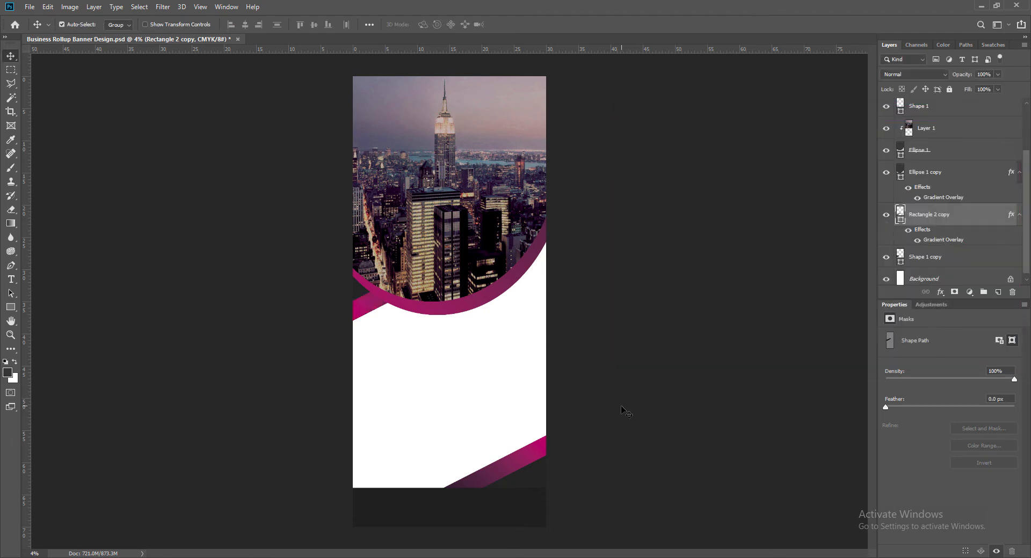
# Duplicate the header's gradient ellipse slightly lower, at Y -3241 px, and place the copy's layer behind the original
pyautogui.keyDown('ctrl'); pyautogui.click(385, 304); pyautogui.keyUp('ctrl')
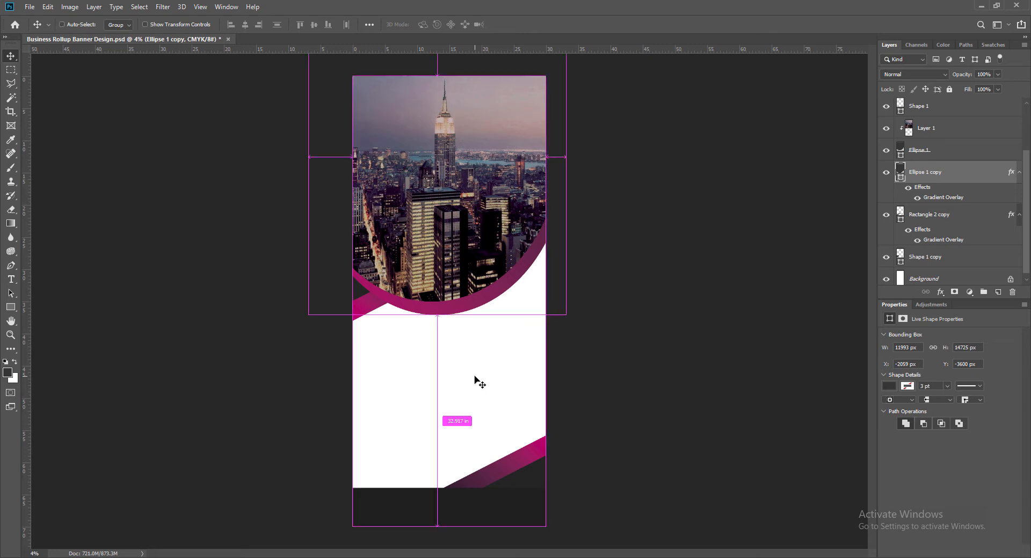
pyautogui.hotkey('ctrl', 's')
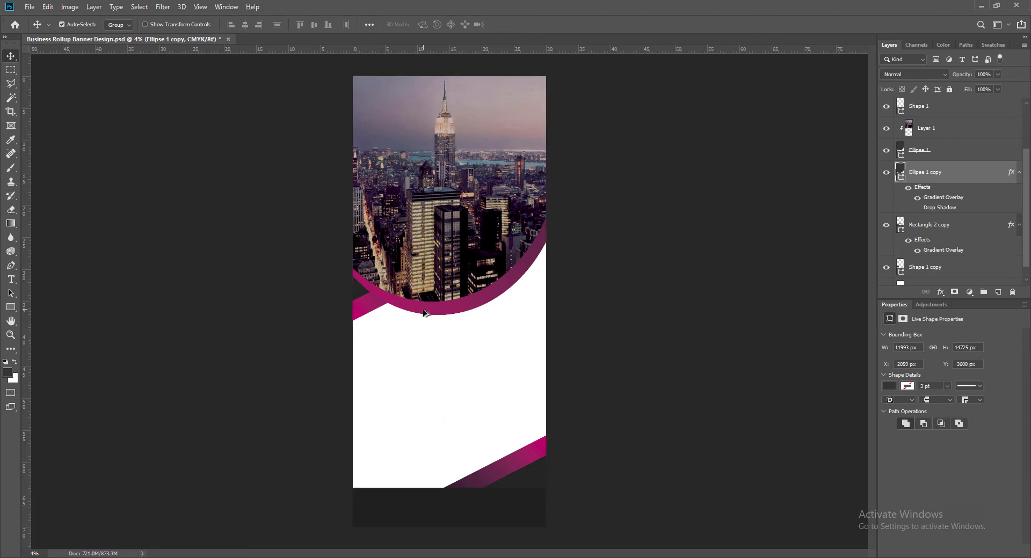
pyautogui.moveTo(424, 311); pyautogui.dragTo(425, 319)
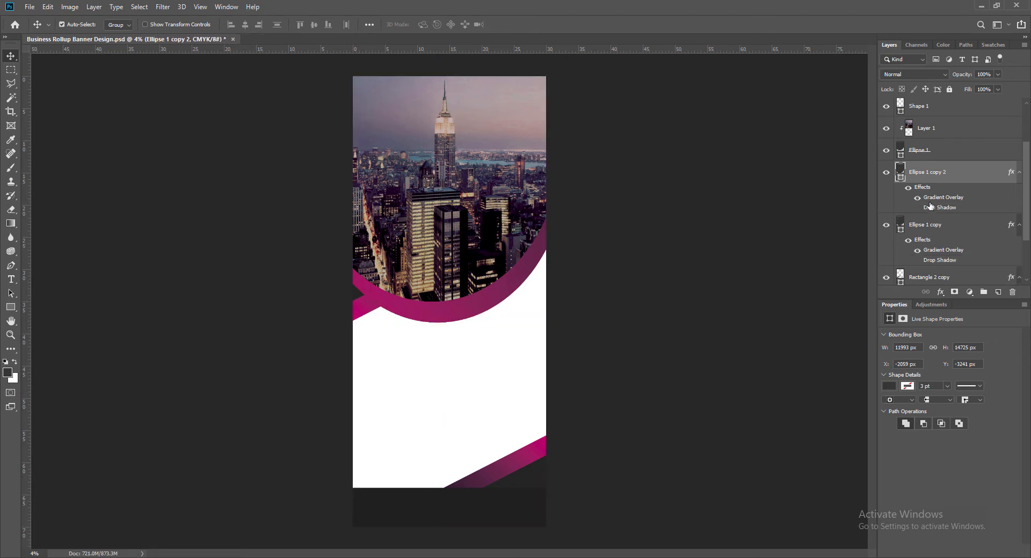
pyautogui.moveTo(934, 174); pyautogui.dragTo(929, 244)
# Give the rear ellipse copy a mid-grey fill and turn off its Gradient Overlay
pyautogui.doubleClick(899, 221)
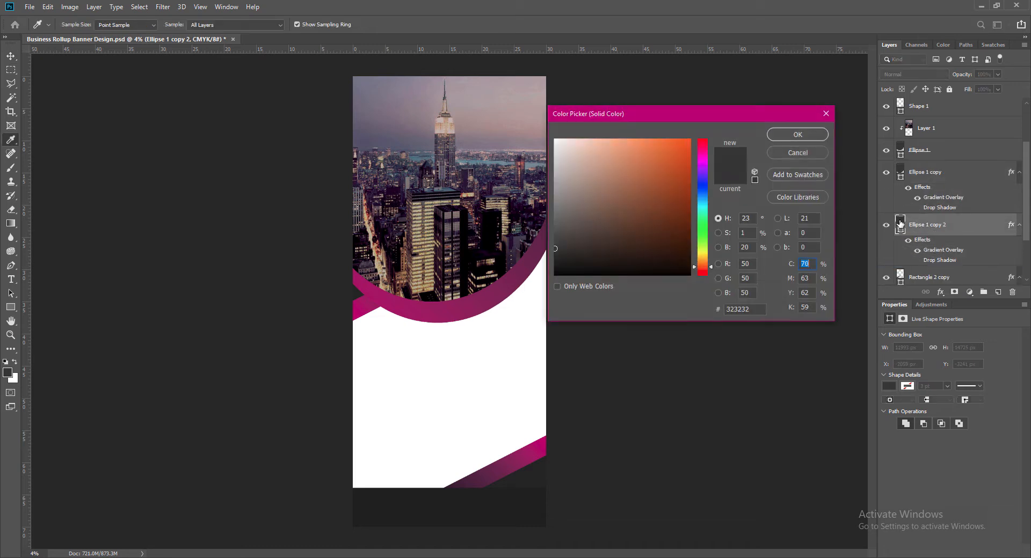
pyautogui.click(554, 231)
pyautogui.click(783, 136)
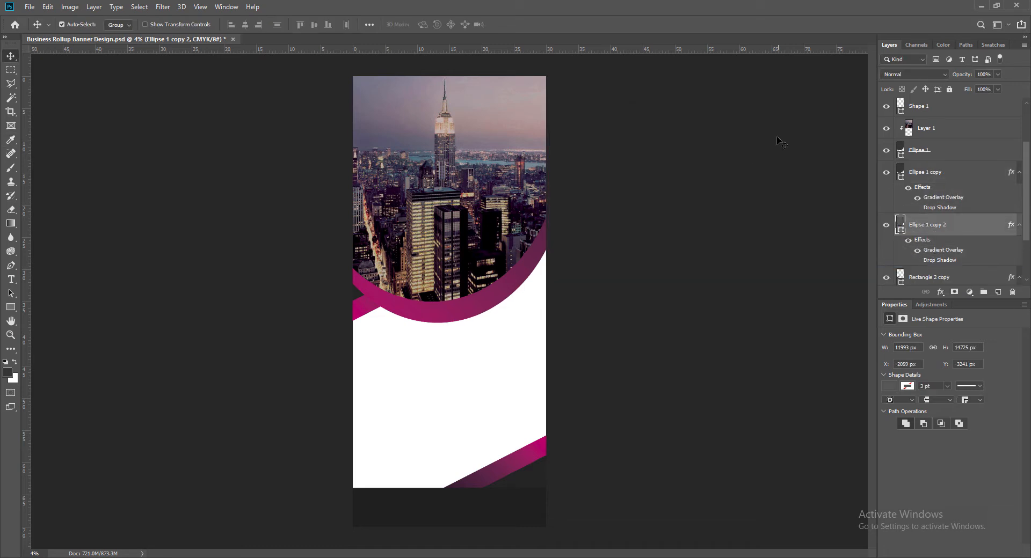
pyautogui.rightClick(899, 224)
pyautogui.click(902, 226)
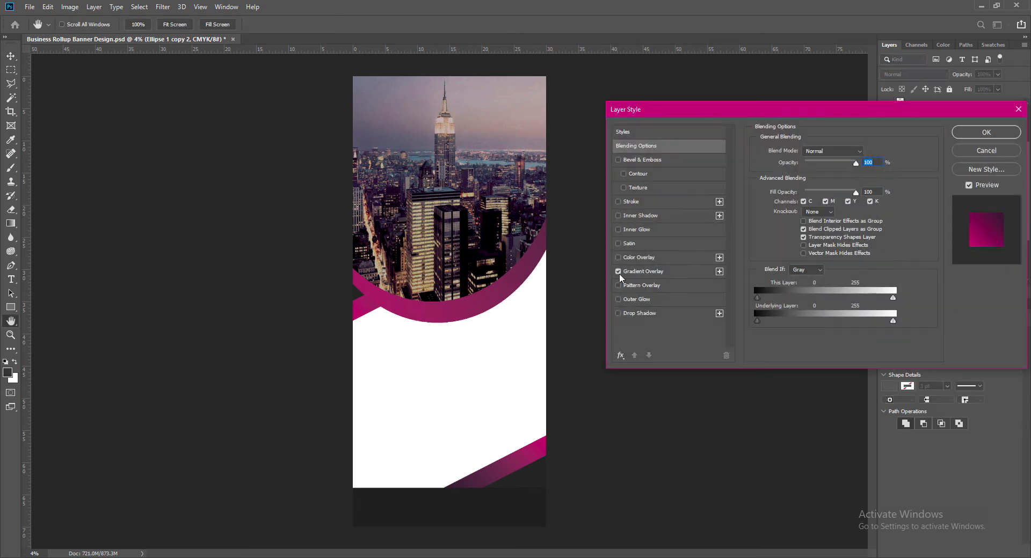
pyautogui.click(621, 272)
pyautogui.press('Return')
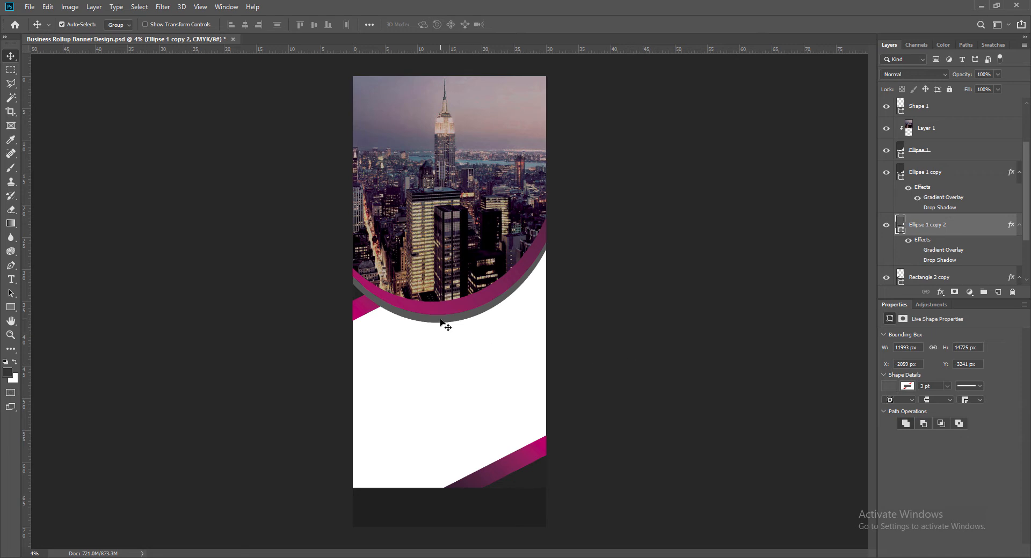
# Nudge the grey ellipse up to Y -3466 px, leaving a thin band below the gradient ellipse
pyautogui.press('Up')
pyautogui.press('Up')
pyautogui.press('Up')
pyautogui.press('Up')
pyautogui.press('Up')
pyautogui.press('Up')
pyautogui.press('Up')
pyautogui.press('Up')
pyautogui.press('Up')
pyautogui.press('Up')
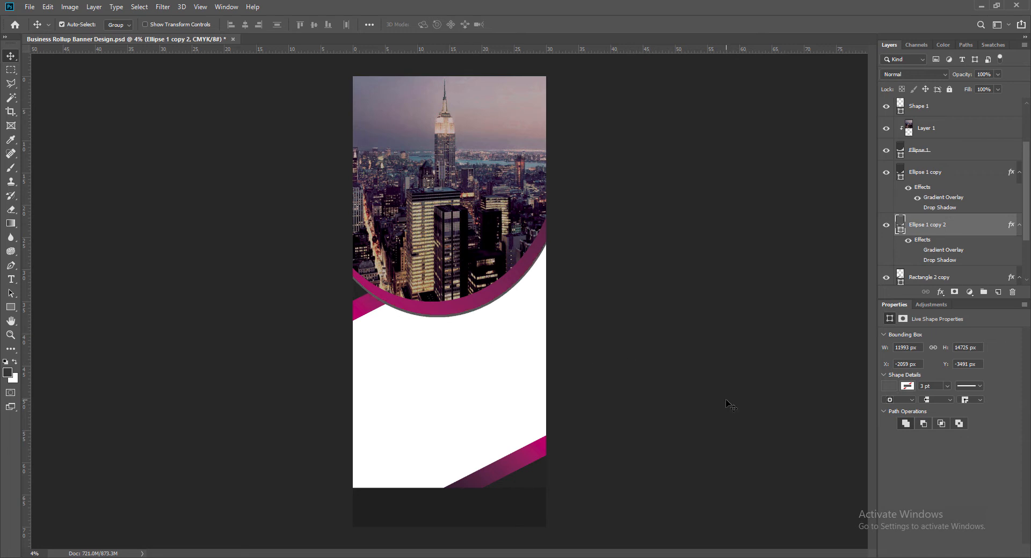
pyautogui.press('Down')
# Fill the thin ellipse band with near-black #181818
pyautogui.doubleClick(900, 224)
pyautogui.click(553, 265)
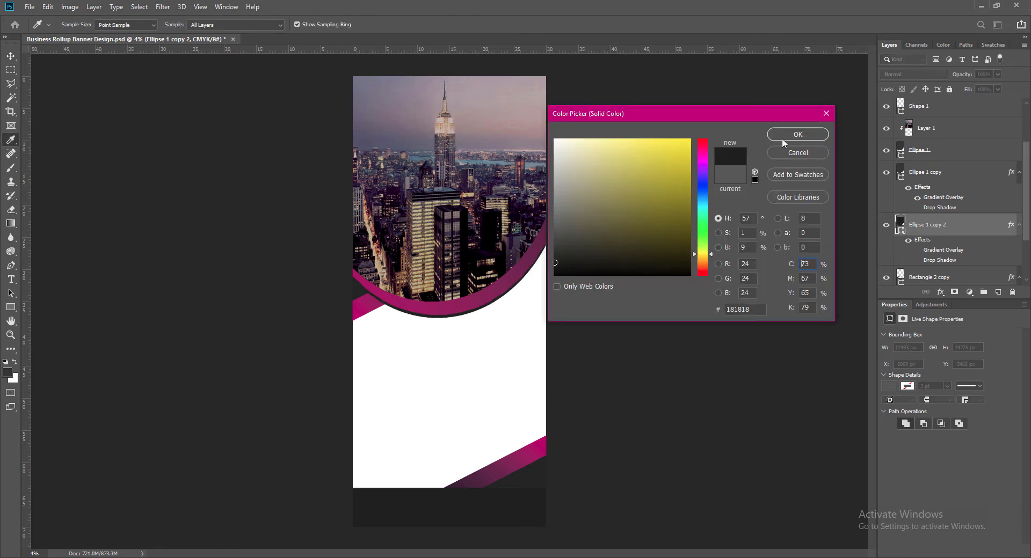
pyautogui.click(780, 136)
# Set the ellipse band's layer opacity to 30% and nudge it up to Y -3491 px
pyautogui.click(998, 74)
pyautogui.moveTo(999, 88); pyautogui.dragTo(964, 88)
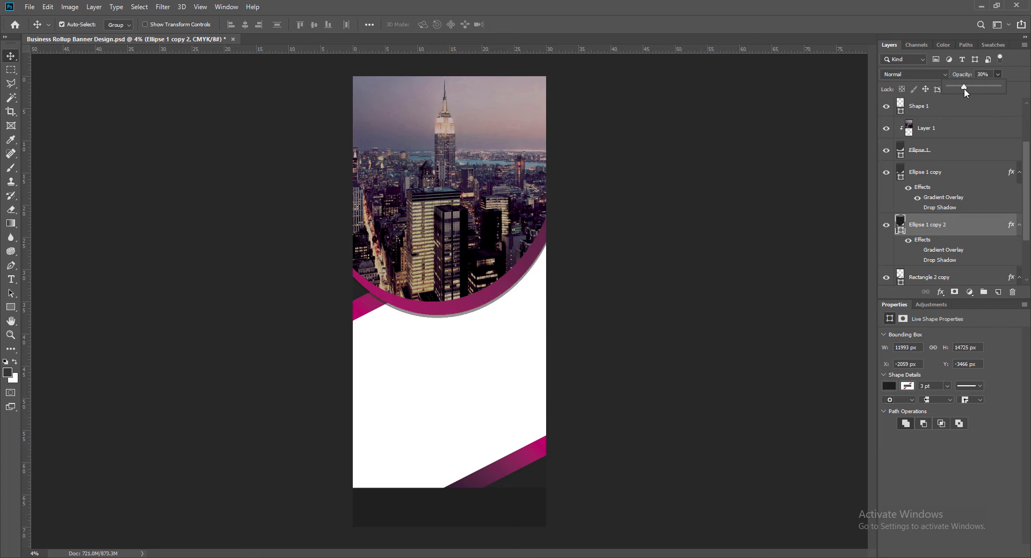
pyautogui.click(800, 311)
pyautogui.press('Up')
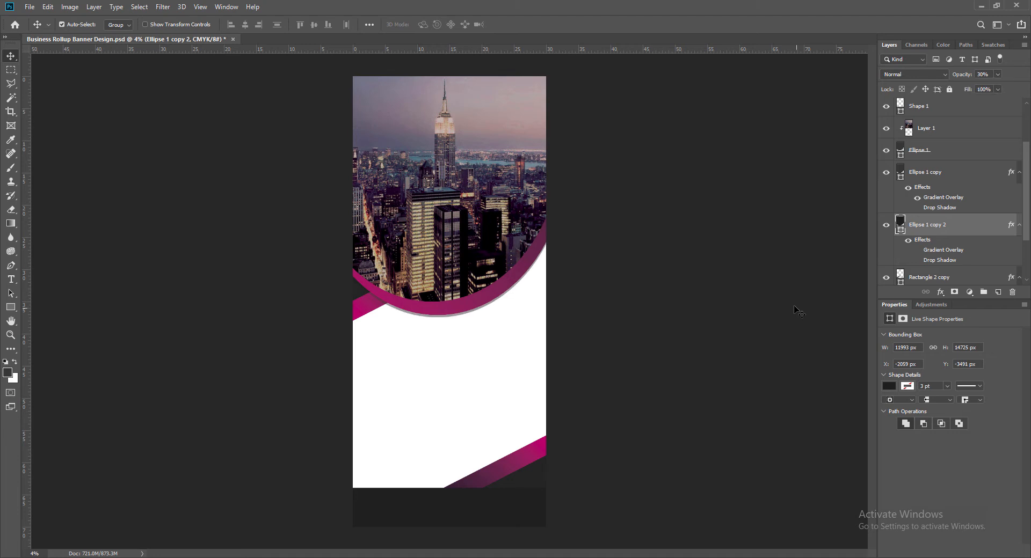
# Darken the ellipse band's fill to #070707 and save the document
pyautogui.doubleClick(900, 224)
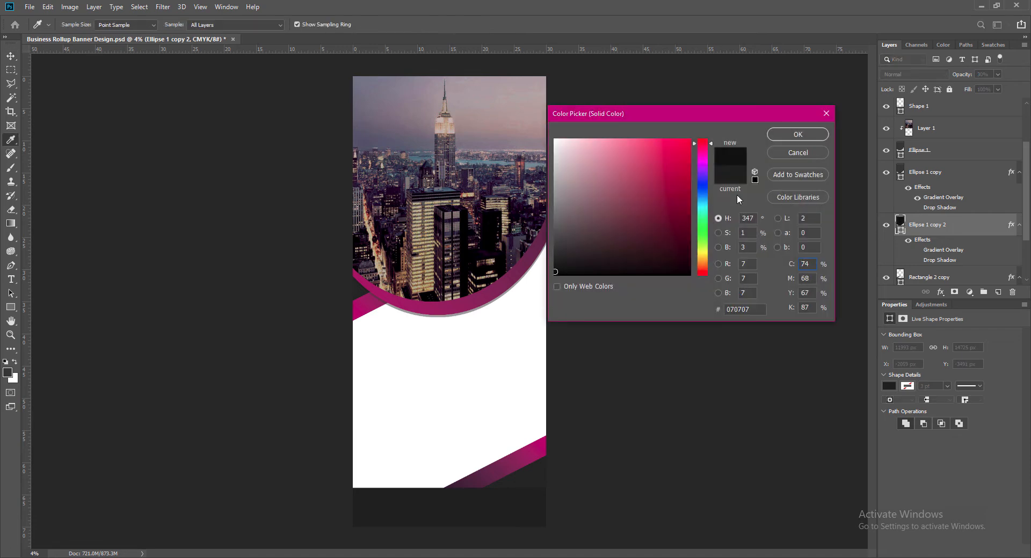
pyautogui.click(798, 134)
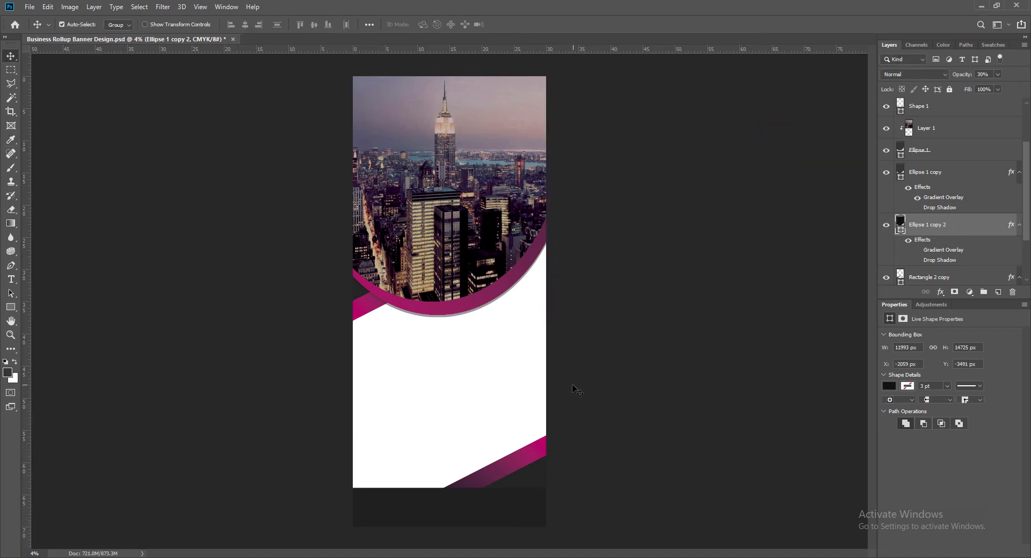
pyautogui.hotkey('ctrl', 's')
# Add a layer above Rectangle 1 and enter the text "Contact Us For More Info" on the left side of the dark footer
pyautogui.hotkey('ctrl', '+')
pyautogui.hotkey('ctrl', '+')
pyautogui.scroll(-3, 697, 441)
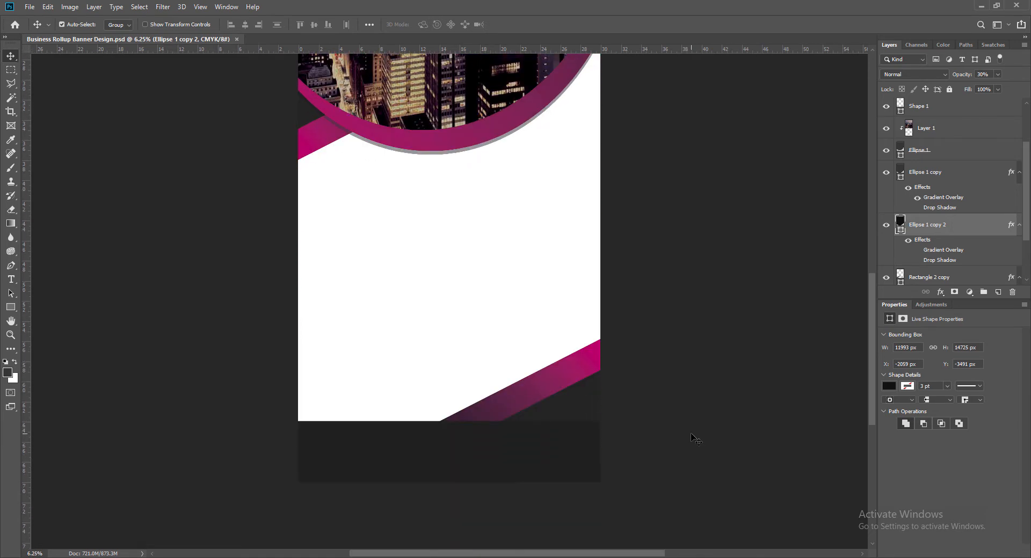
pyautogui.hotkey('alt', '.')
pyautogui.hotkey('ctrl', 'shift', 'alt', 'n')
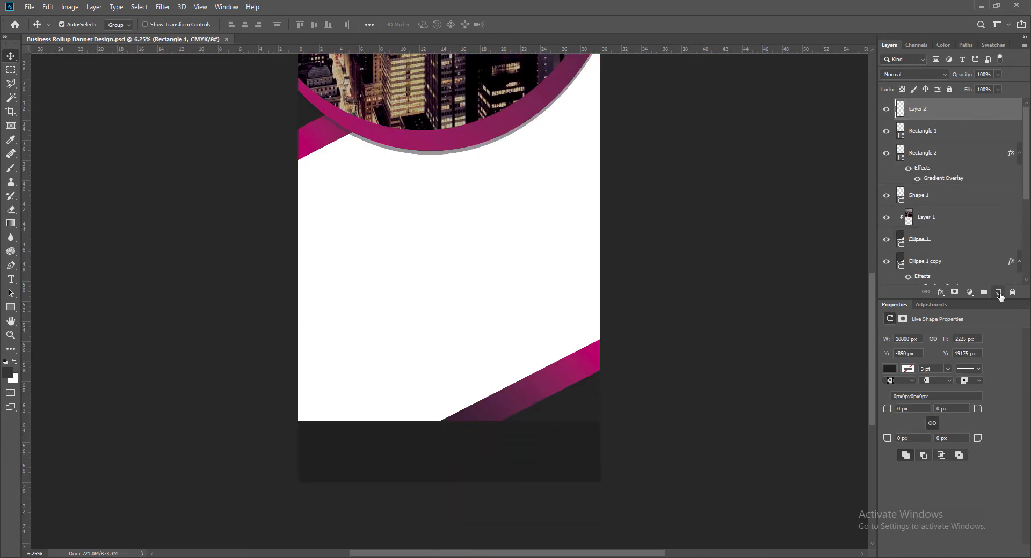
pyautogui.press('t')
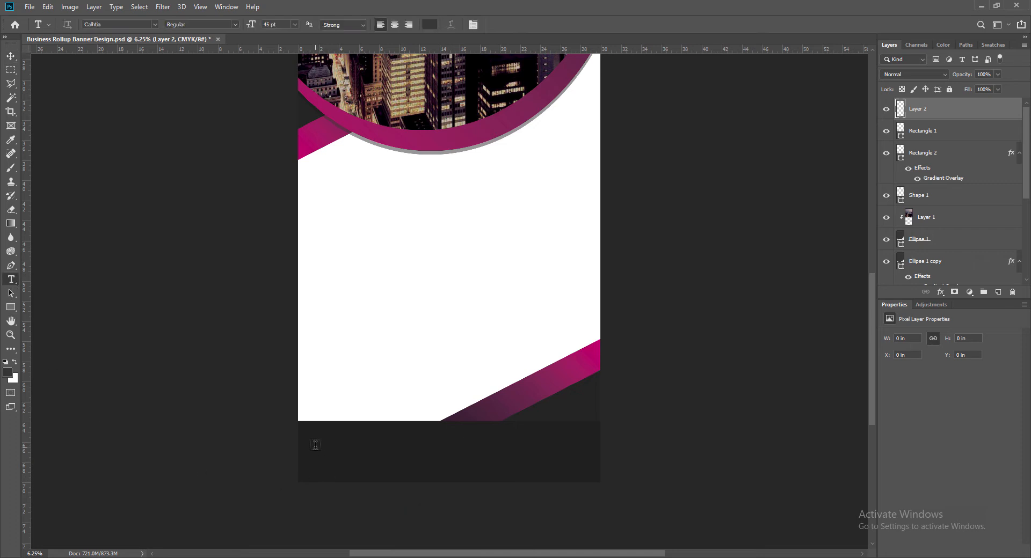
pyautogui.click(330, 449)
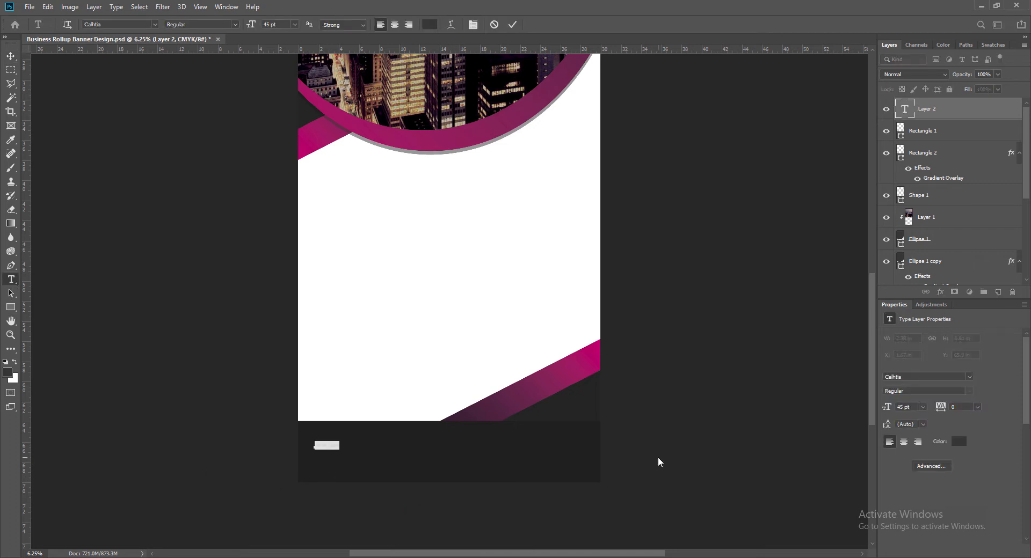
pyautogui.press('BackSpace')
pyautogui.write('Contact Us For More Info')
# Format the footer heading in white Britannic Bold at 72 pt
pyautogui.moveTo(374, 449); pyautogui.dragTo(298, 448)
pyautogui.click(429, 25)
pyautogui.click(554, 139)
pyautogui.click(794, 135)
pyautogui.click(155, 24)
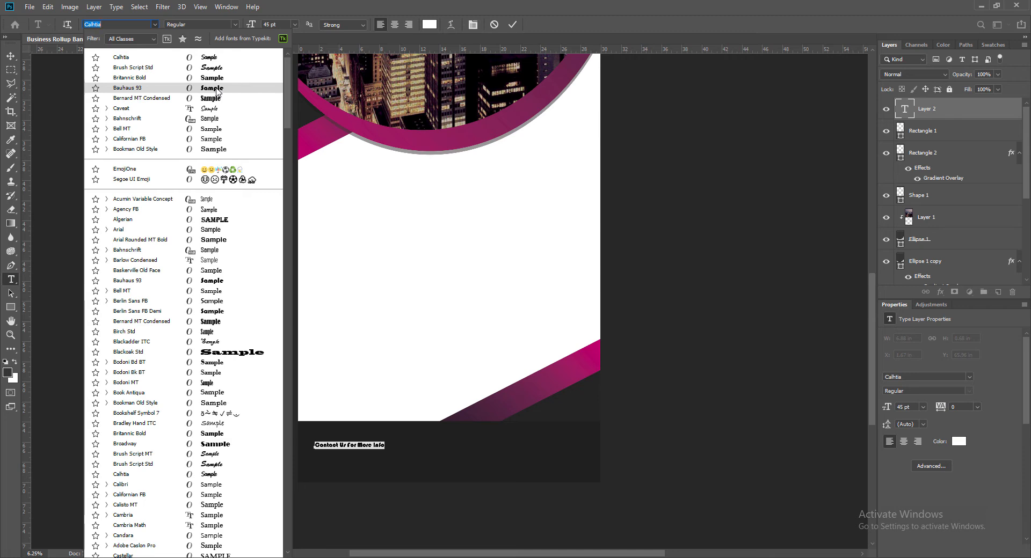
pyautogui.click(210, 78)
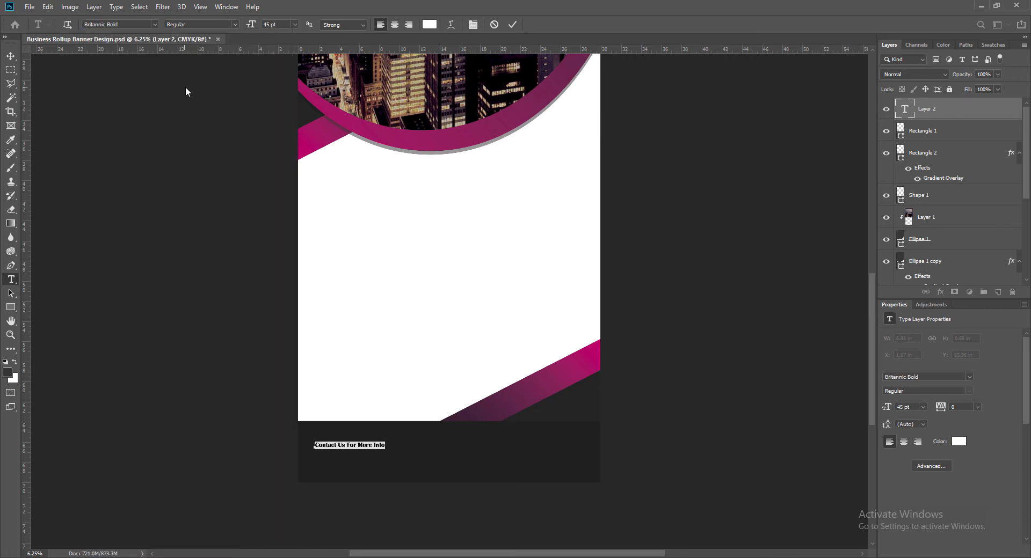
pyautogui.click(294, 23)
pyautogui.click(291, 159)
pyautogui.click(512, 25)
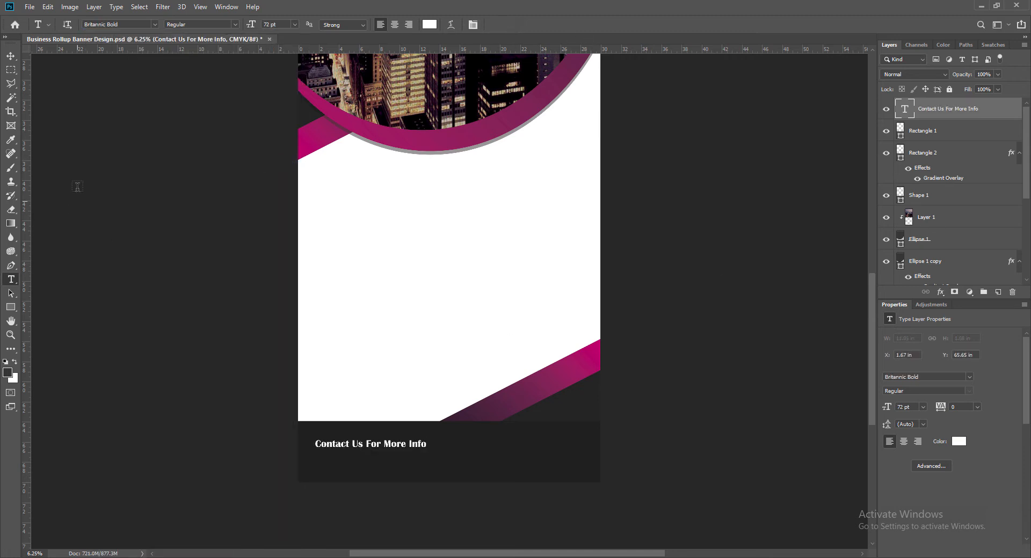
# Shift the contact heading slightly towards the banner's left edge and duplicate it directly below
pyautogui.press('v')
pyautogui.moveTo(331, 447); pyautogui.dragTo(383, 456)
pyautogui.press('Return')
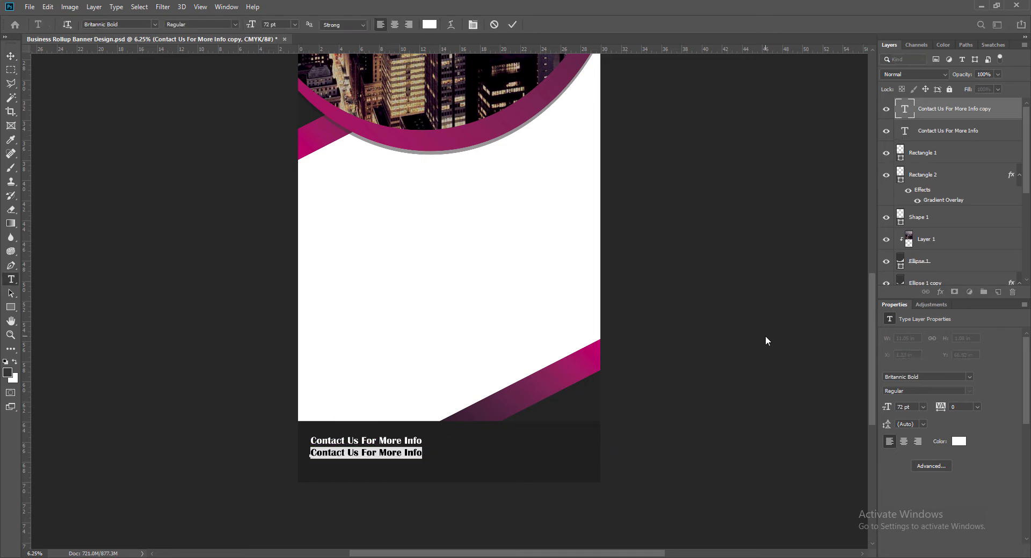
# Replace the duplicated heading's text with a placeholder phone number in four digit groups
pyautogui.press('BackSpace')
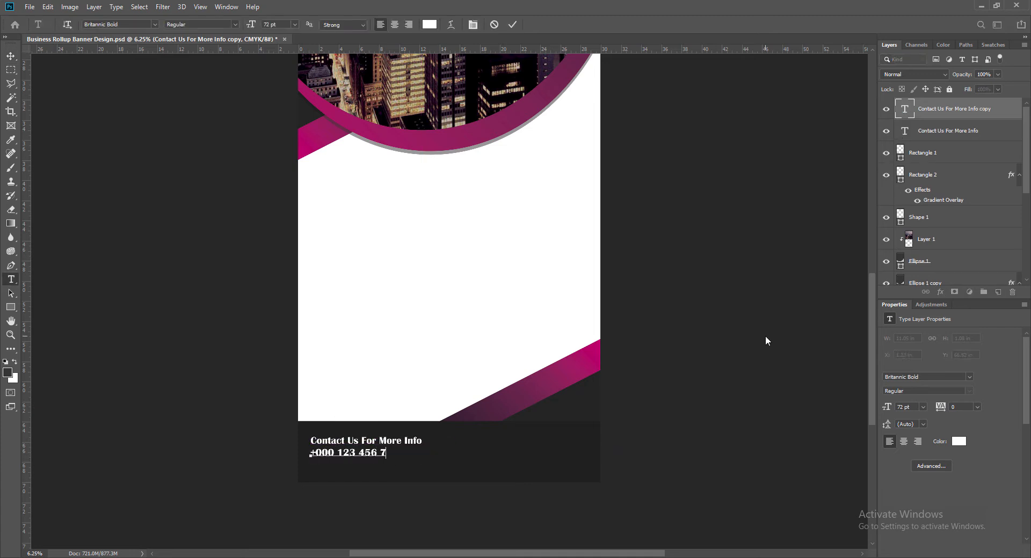
pyautogui.write('4')
pyautogui.doubleClick(369, 454)
pyautogui.write('5678')
pyautogui.click(362, 454)
pyautogui.press('BackSpace')
pyautogui.moveTo(356, 454); pyautogui.dragTo(408, 454)
pyautogui.write('456')
# Set the phone number line in Bernard MT Condensed at 90 pt
pyautogui.moveTo(310, 454); pyautogui.dragTo(410, 454)
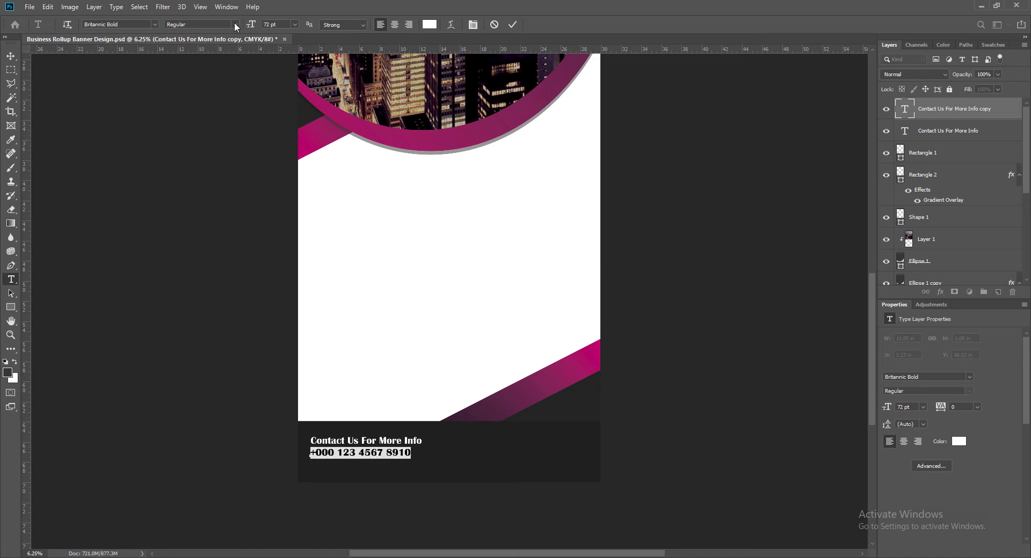
pyautogui.click(154, 24)
pyautogui.click(205, 99)
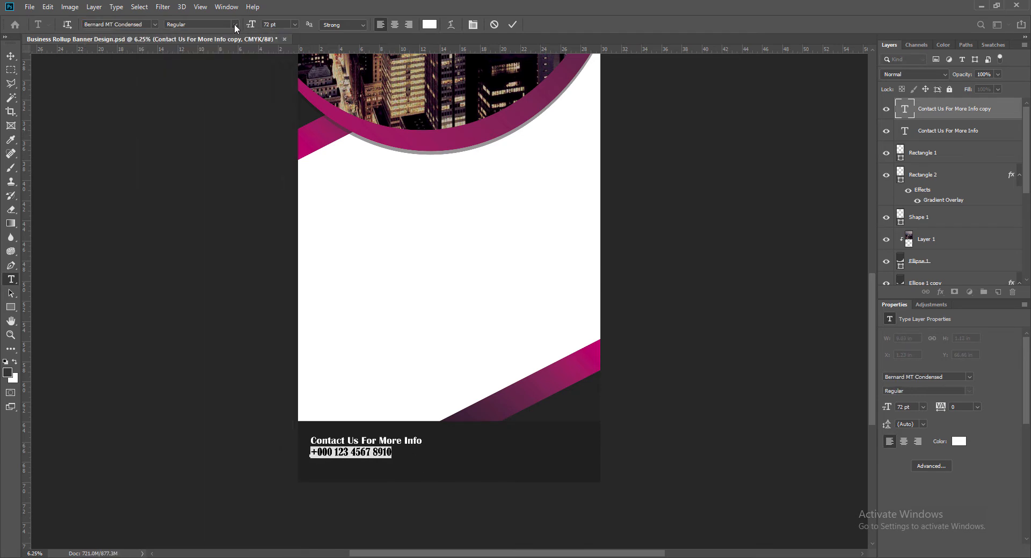
pyautogui.click(431, 26)
pyautogui.click(817, 132)
pyautogui.write('90')
pyautogui.click(512, 24)
pyautogui.doubleClick(906, 111)
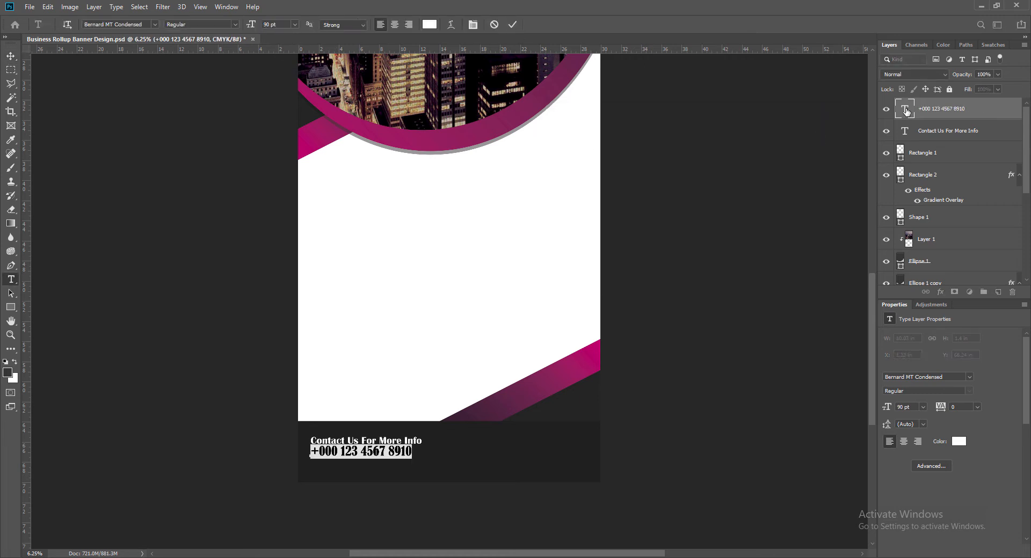
pyautogui.hotkey('ctrl', 'Return')
# Scale the phone number up to about 112 pt and place it below the heading, aligned to a vertical guide at the heading's left edge
pyautogui.hotkey('ctrl', 't')
pyautogui.moveTo(414, 462); pyautogui.dragTo(438, 465)
pyautogui.press('Return')
pyautogui.moveTo(339, 459); pyautogui.dragTo(332, 468)
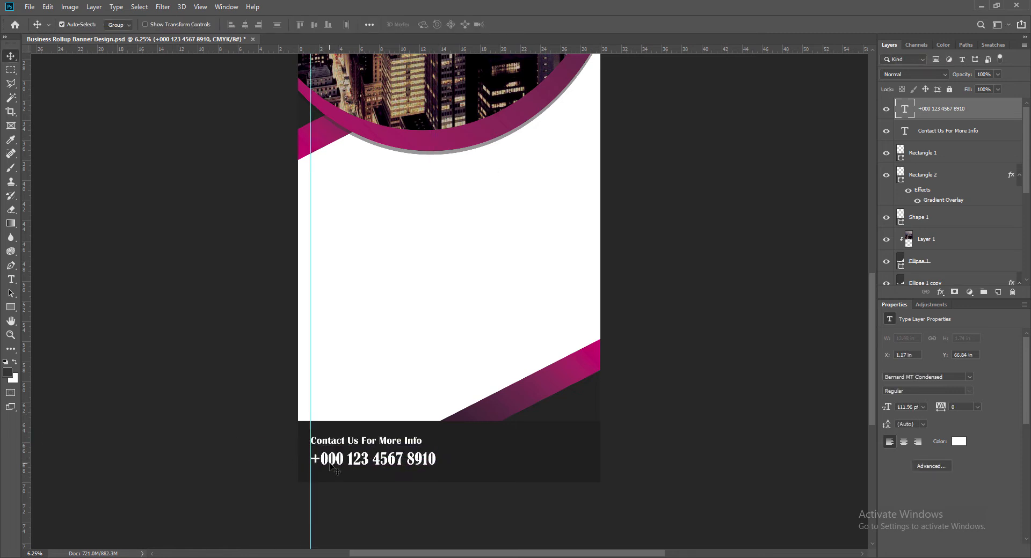
# Nudge the contact heading slightly down and move the phone number to X 1.11 in, Y 66.74 in
pyautogui.click(324, 443)
pyautogui.hotkey('shift', 'Down')
pyautogui.hotkey('shift', 'Down')
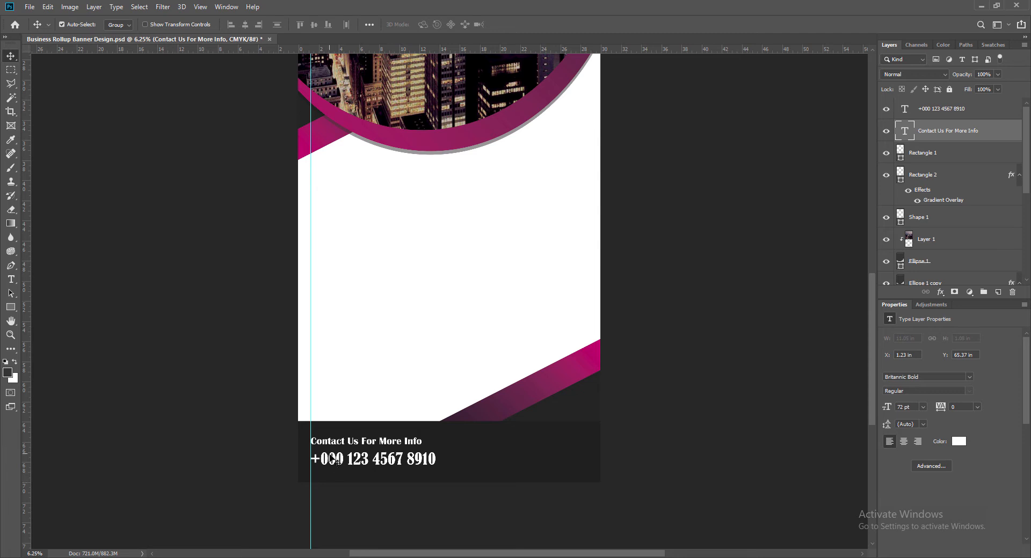
pyautogui.click(333, 463)
pyautogui.hotkey('shift', 'Up')
pyautogui.hotkey('shift', 'Up')
pyautogui.hotkey('shift', 'Up')
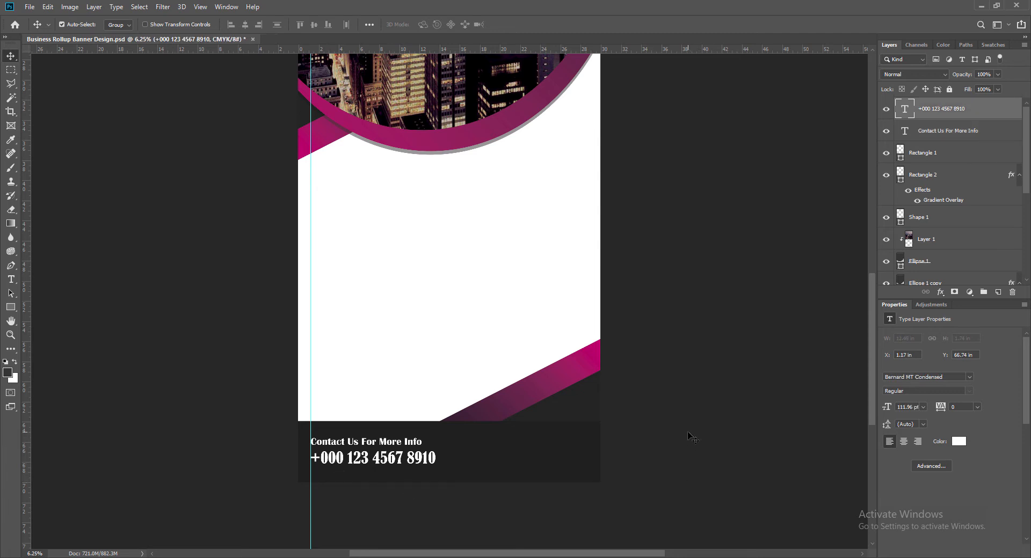
pyautogui.hotkey('shift', 'Left')
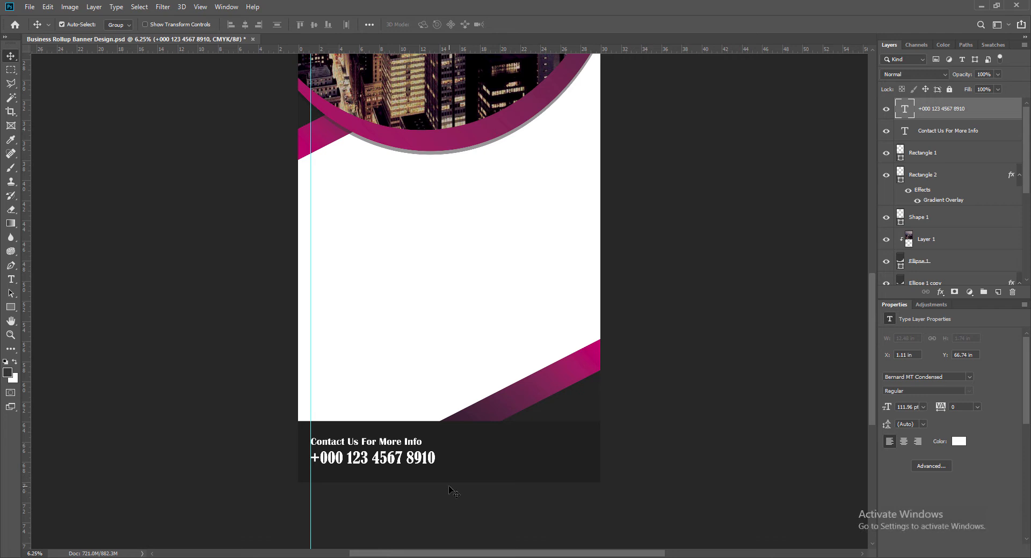
# Duplicate the contact heading to the footer's right side and change the copy's text to "Get In Touch"
pyautogui.moveTo(331, 444); pyautogui.dragTo(535, 445)
pyautogui.doubleClick(904, 130)
pyautogui.write('Get')
pyautogui.click(512, 24)
# Add a vertical guide near the banner's right edge and nudge "Get In Touch" right until it ends at the guide
pyautogui.moveTo(25, 444); pyautogui.dragTo(587, 450)
pyautogui.press('Right')
pyautogui.press('Right')
pyautogui.press('Right')
pyautogui.press('Right')
pyautogui.press('Right')
pyautogui.press('Right')
pyautogui.press('Right')
pyautogui.press('Right')
pyautogui.press('Right')
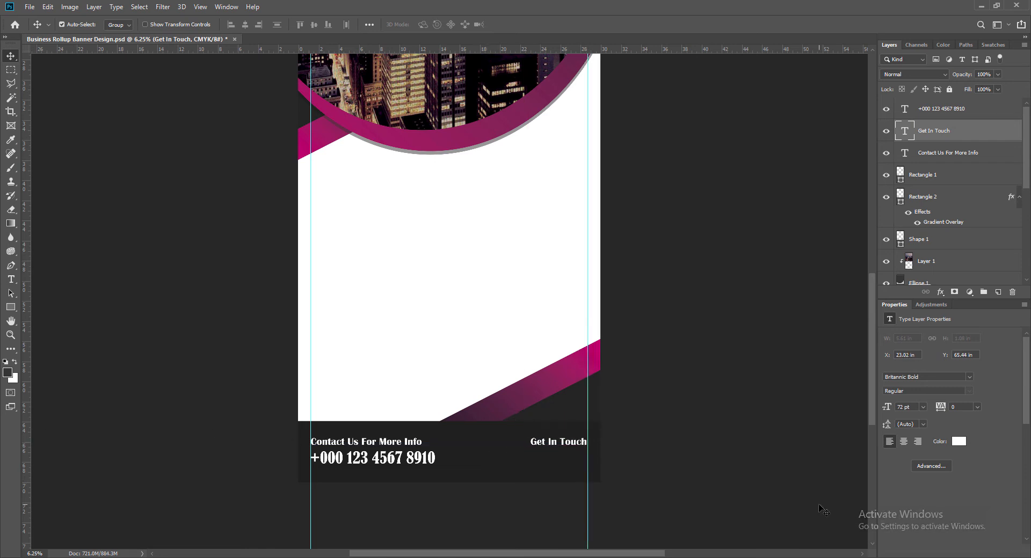
# Duplicate the phone number below "Get In Touch" and replace it with "Street Name, Cuty Name, State, Country, ZIP CODE" on two lines at 60 pt
pyautogui.click(323, 463)
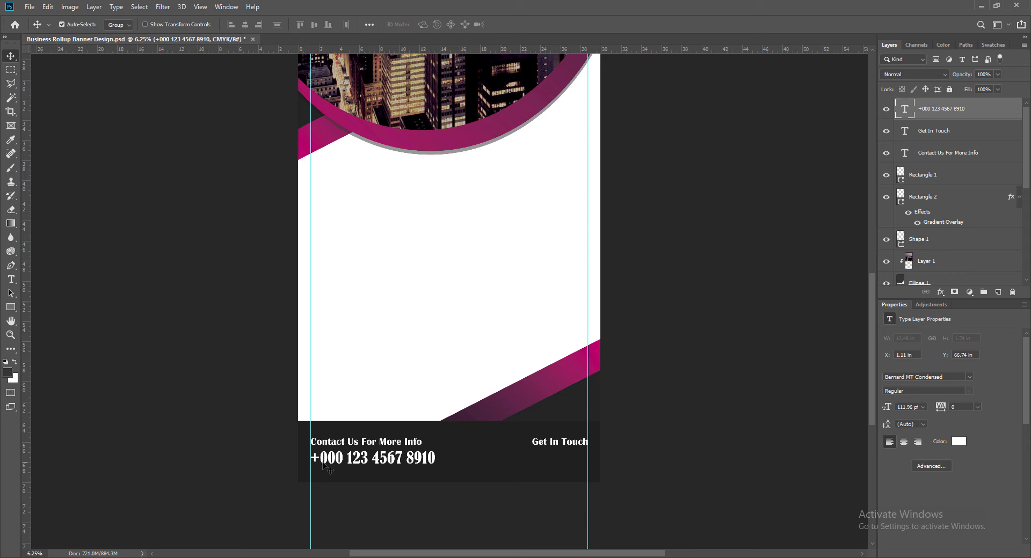
pyautogui.keyDown('alt'); pyautogui.moveTo(322, 463); pyautogui.dragTo(480, 465); pyautogui.keyUp('alt')
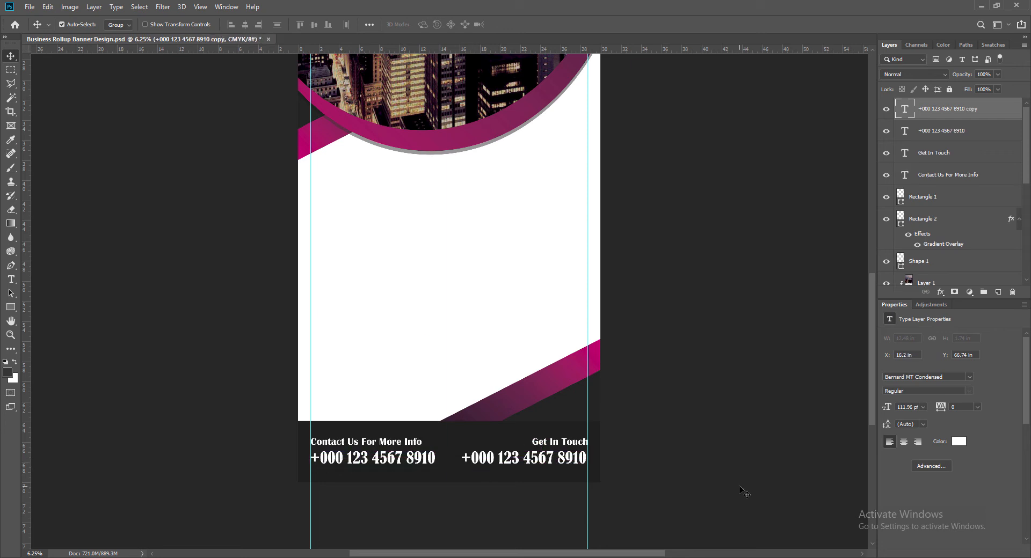
pyautogui.doubleClick(904, 108)
pyautogui.click(294, 25)
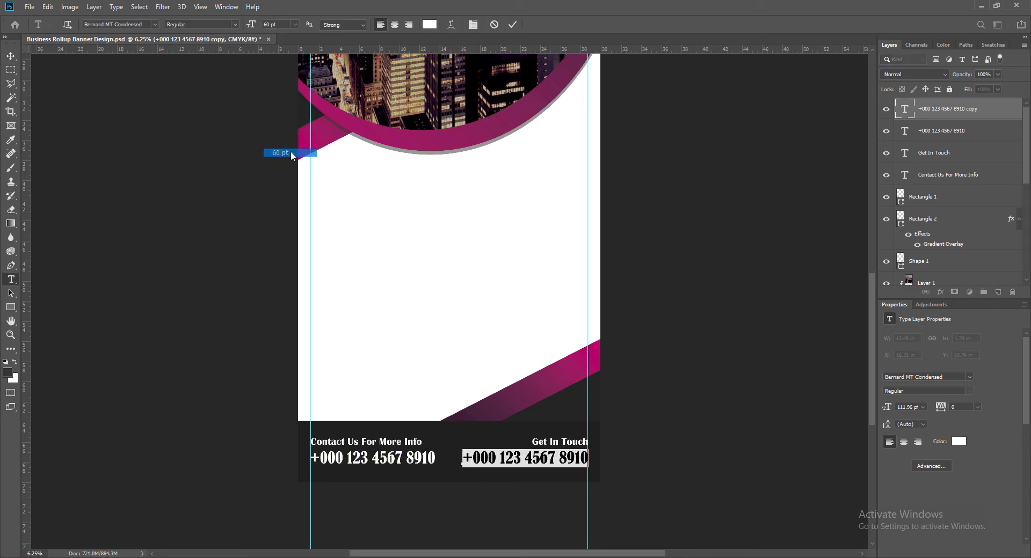
pyautogui.click(290, 153)
pyautogui.write('Street Name, Cuty Name, State,')
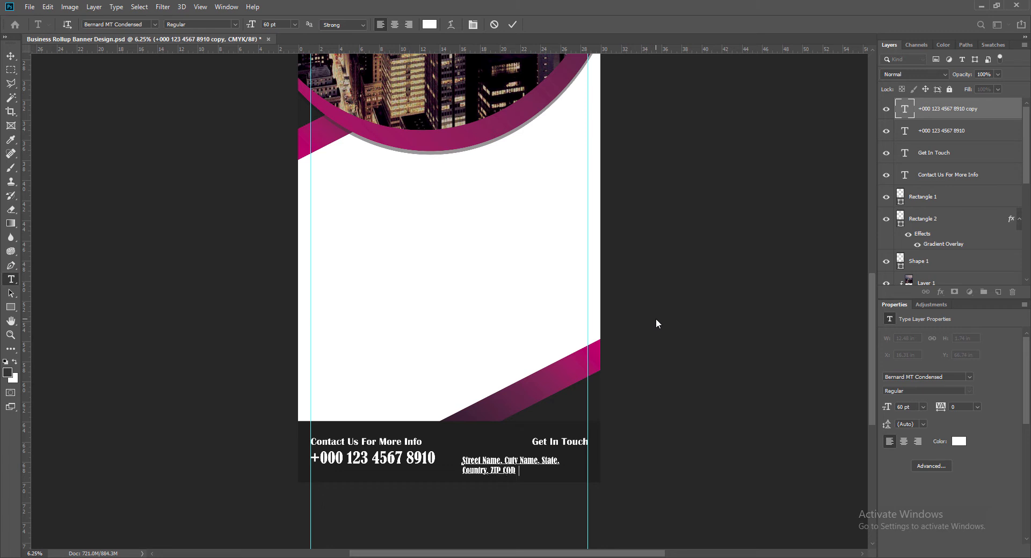
# Right-align the two address lines and move them under "Get In Touch" so they end at the right guide
pyautogui.moveTo(463, 461); pyautogui.dragTo(545, 475)
pyautogui.click(409, 24)
pyautogui.hotkey('ctrl', 'Return')
pyautogui.press('v')
pyautogui.moveTo(448, 461); pyautogui.dragTo(574, 453)
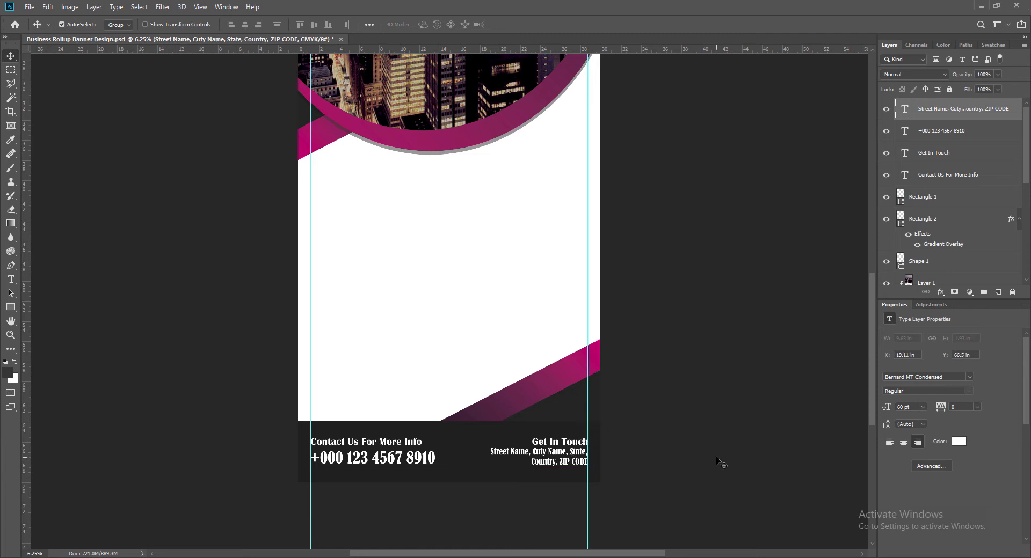
# Correct "Cuty" to "City" in the address text and move the block slightly down to Y 66.81 in
pyautogui.doubleClick(540, 454)
pyautogui.click(541, 452)
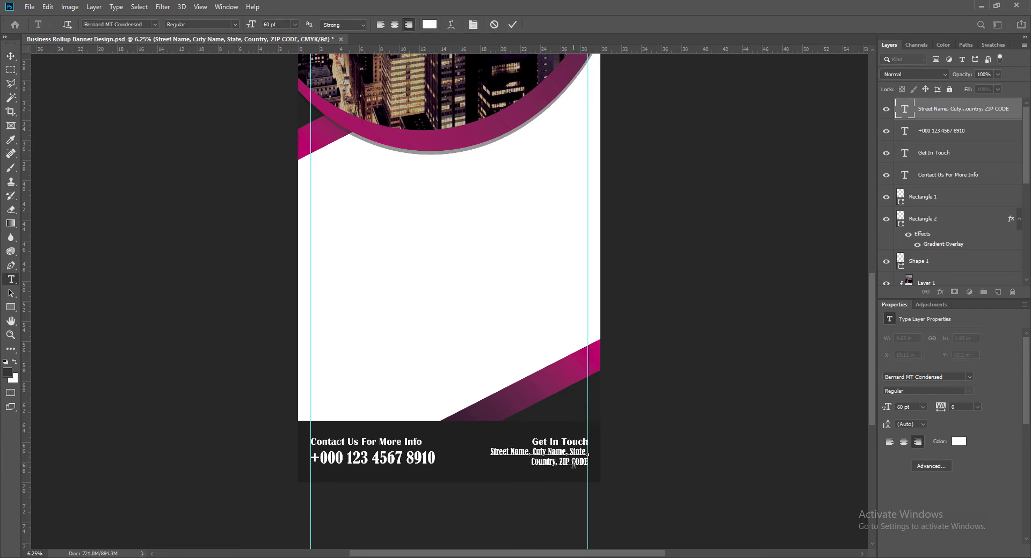
pyautogui.press('BackSpace')
pyautogui.write('i')
pyautogui.hotkey('ctrl', 'Return')
pyautogui.moveTo(518, 456); pyautogui.dragTo(519, 460)
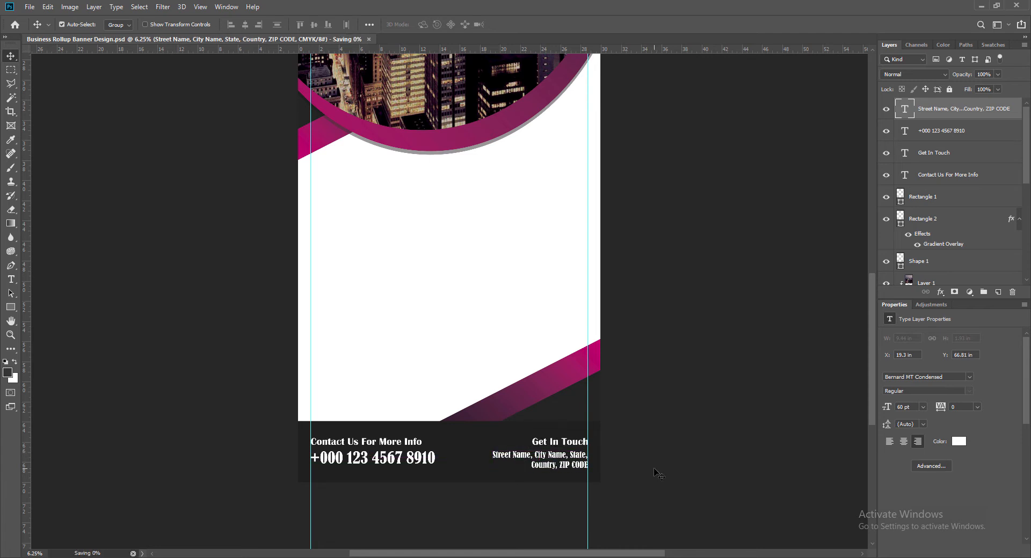
# Duplicate the gradient ellipse behind the city photo into the lower white area at X -3340 px, Y 14331 px and save the document
pyautogui.hotkey('ctrl', 'shift', 'alt', 'n')
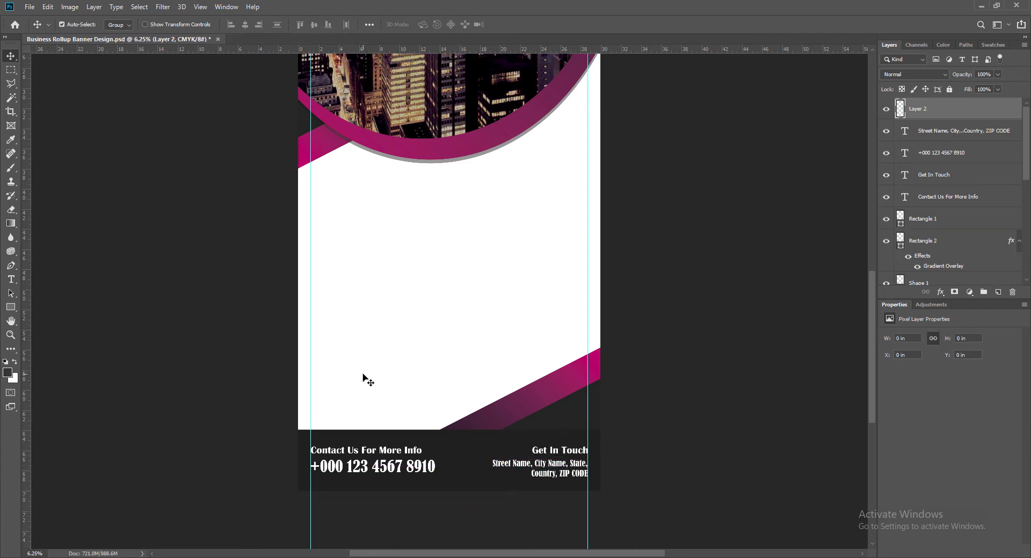
pyautogui.click(443, 153)
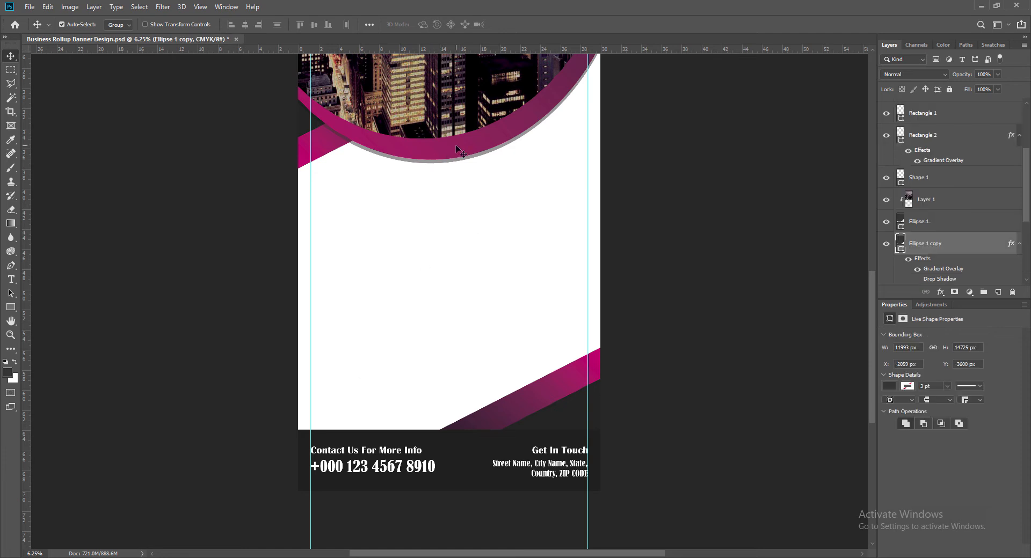
pyautogui.moveTo(455, 146); pyautogui.dragTo(501, 356)
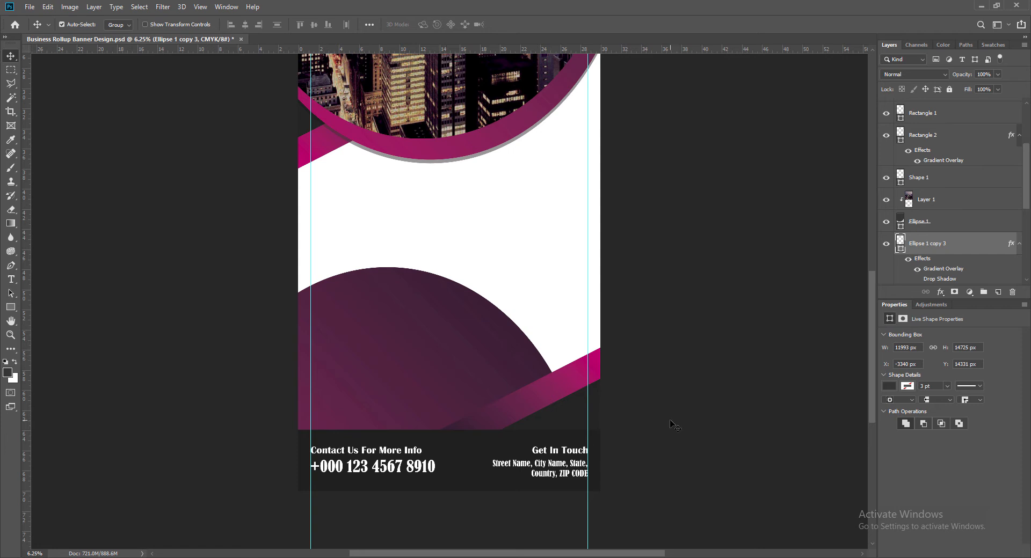
pyautogui.hotkey('ctrl', 's')
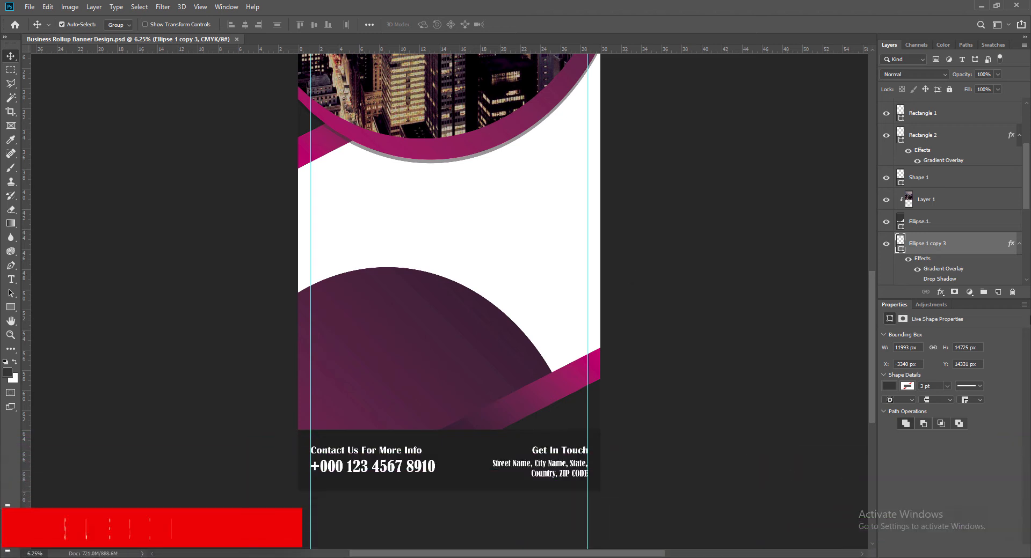
# Add the text "CREATIVE" in the white area below the photo and color it dark grey #1f1f1e, sampled from the banner's dark footer
pyautogui.hotkey('ctrl', 'shift', 'alt', 'n')
pyautogui.press('t')
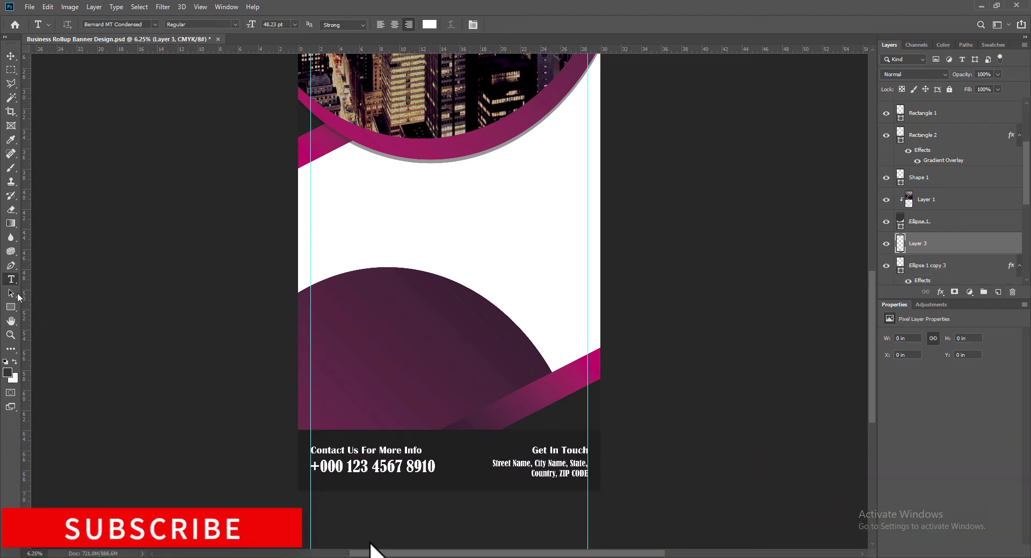
pyautogui.click(489, 187)
pyautogui.press('BackSpace')
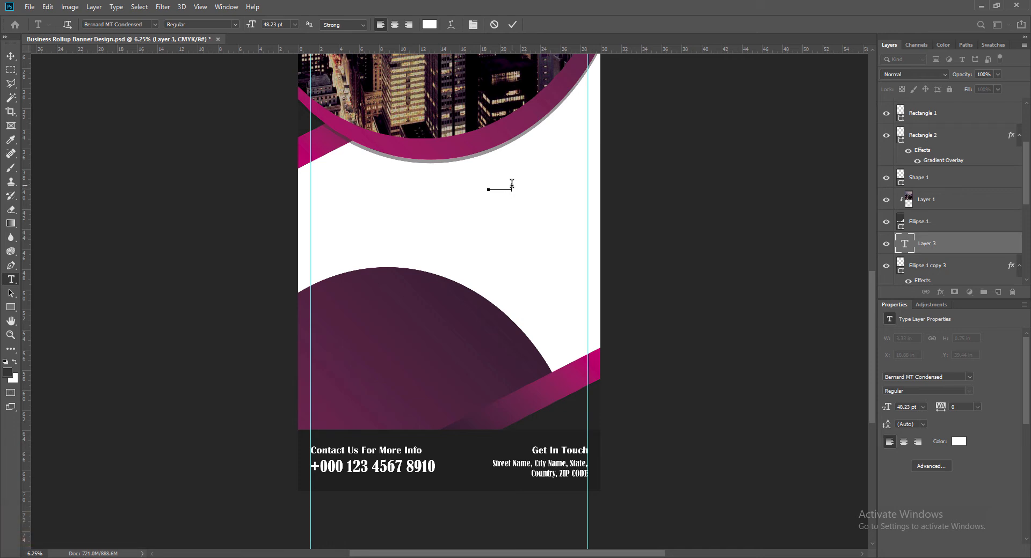
pyautogui.hotkey('ctrl', 'a')
pyautogui.click(428, 25)
pyautogui.click(563, 420)
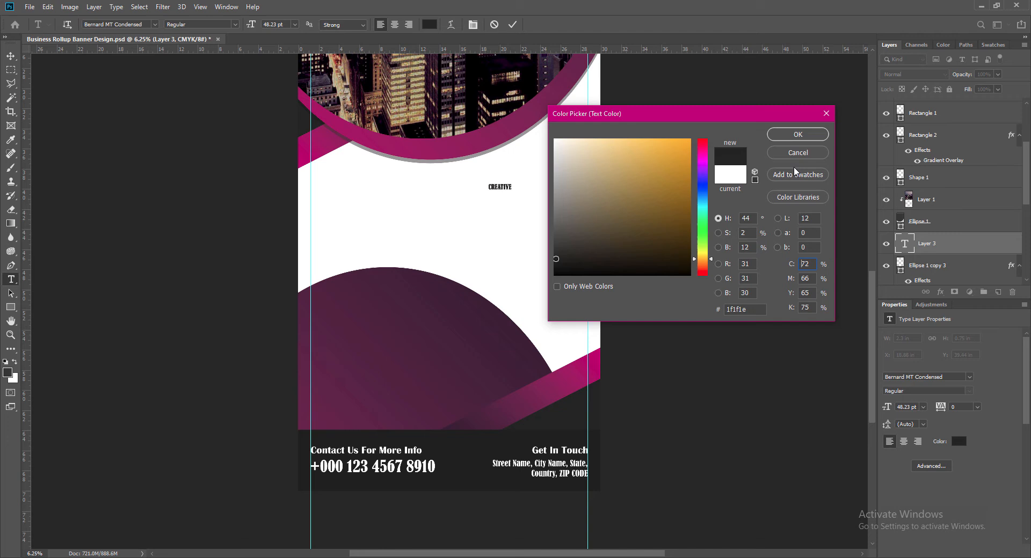
pyautogui.click(797, 134)
# Set the "CREATIVE" text to 72 pt and right-align it
pyautogui.click(295, 25)
pyautogui.click(289, 158)
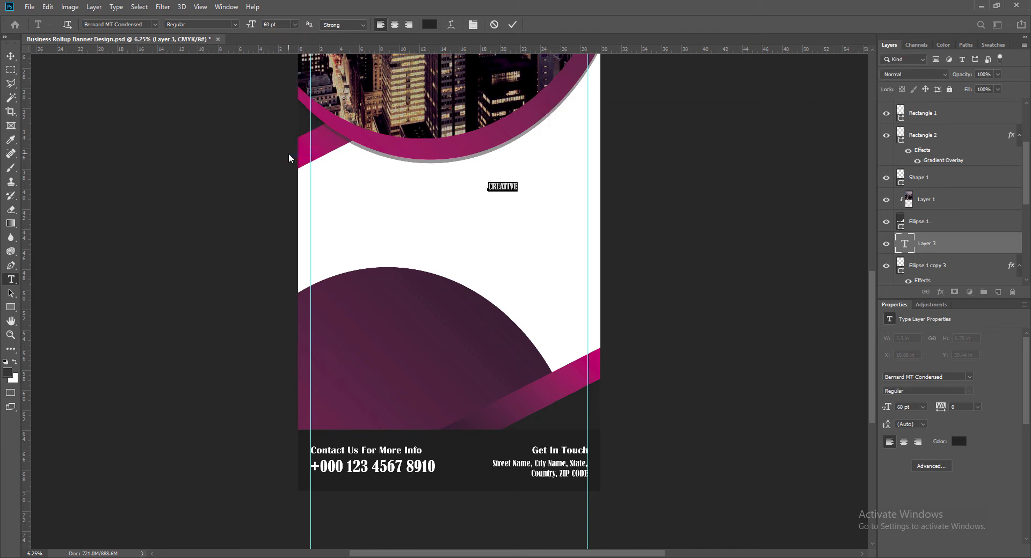
pyautogui.click(294, 25)
pyautogui.click(290, 165)
pyautogui.click(409, 25)
pyautogui.click(513, 25)
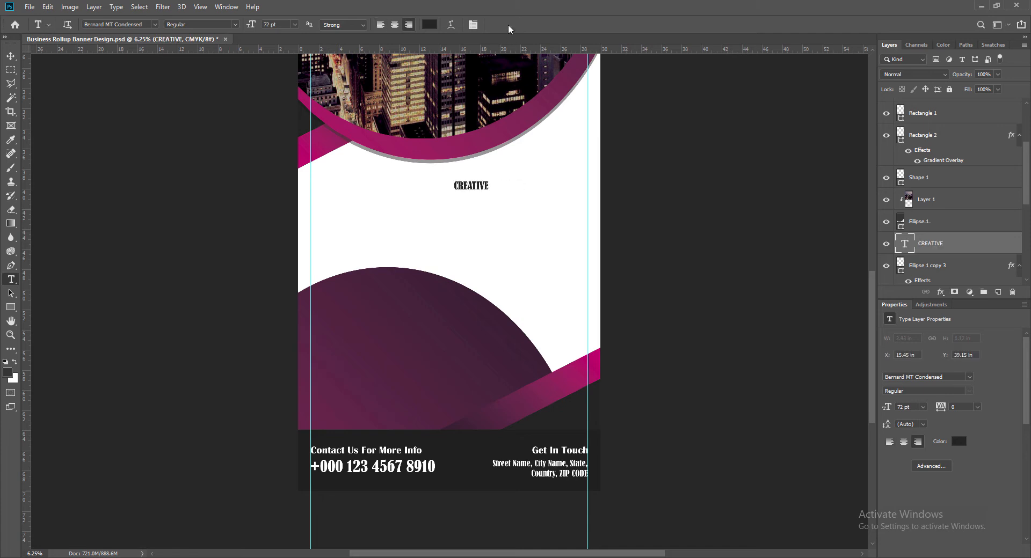
# Scale "CREATIVE" up to about 117.9 pt and place it so it ends at the right guide
pyautogui.press('v')
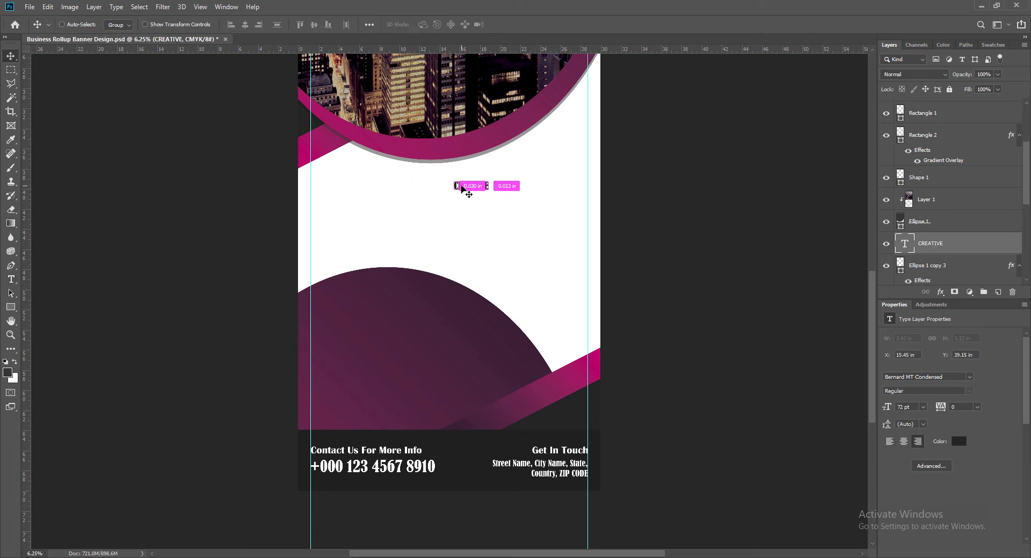
pyautogui.hotkey('ctrl', 't')
pyautogui.moveTo(489, 193); pyautogui.dragTo(541, 186)
pyautogui.click(515, 24)
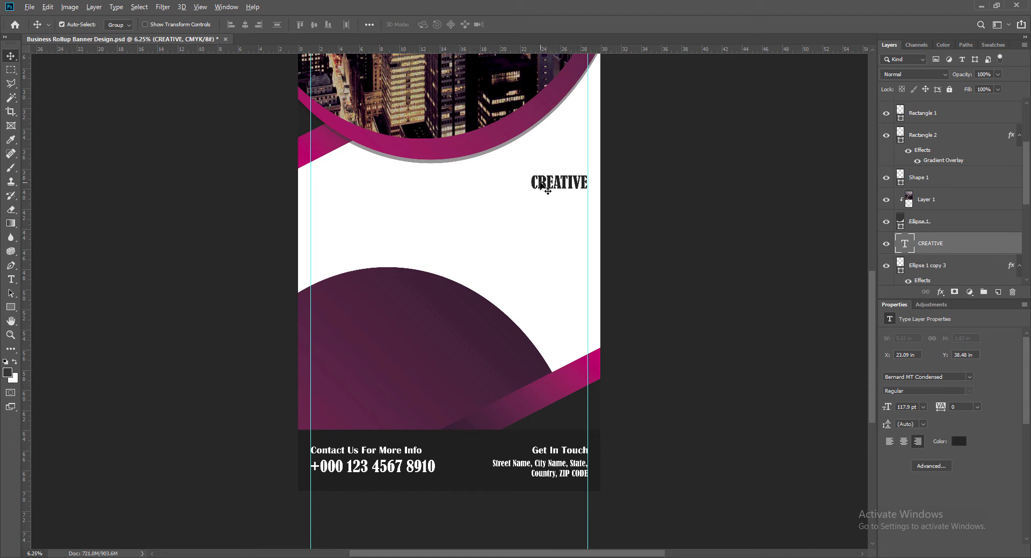
# Duplicate "CREATIVE" directly below and replace the copy's text with "ROLL UP BANNER"
pyautogui.moveTo(541, 187); pyautogui.dragTo(540, 212)
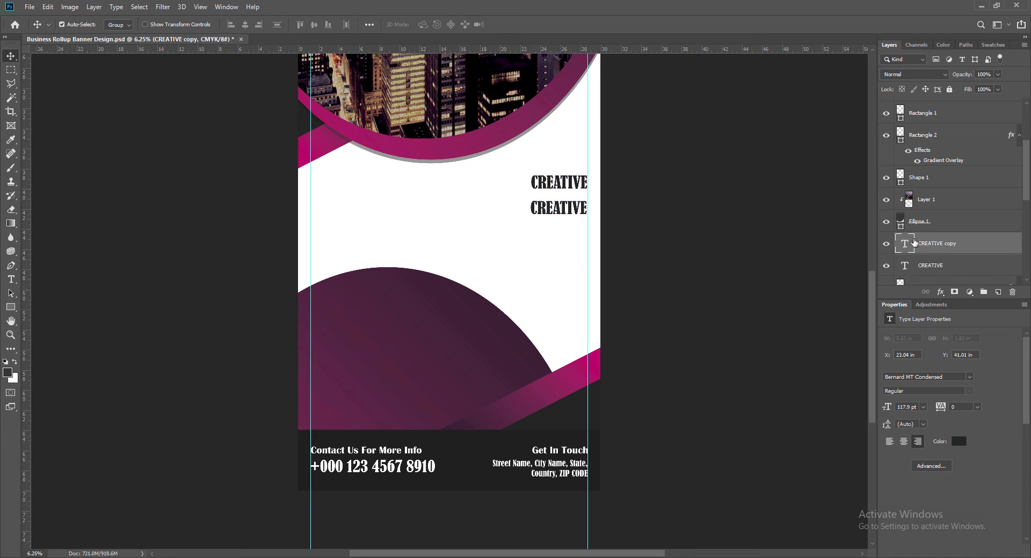
pyautogui.doubleClick(915, 243)
pyautogui.write('ROLL UP BANNER')
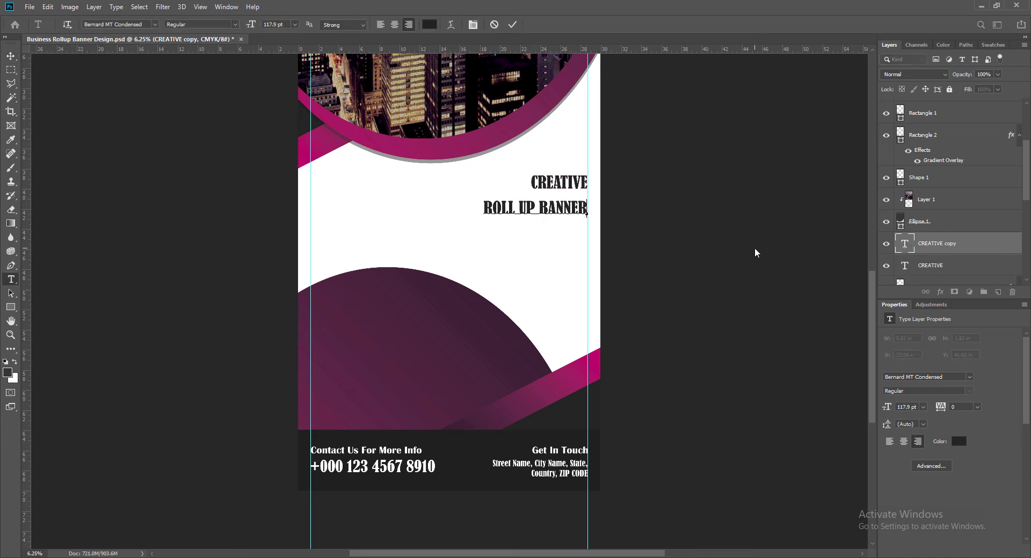
# Set "ROLL UP BANNER" in Cooper Std Black and color it magenta, sampled from the bright end of the lower diagonal band
pyautogui.hotkey('ctrl', 'a')
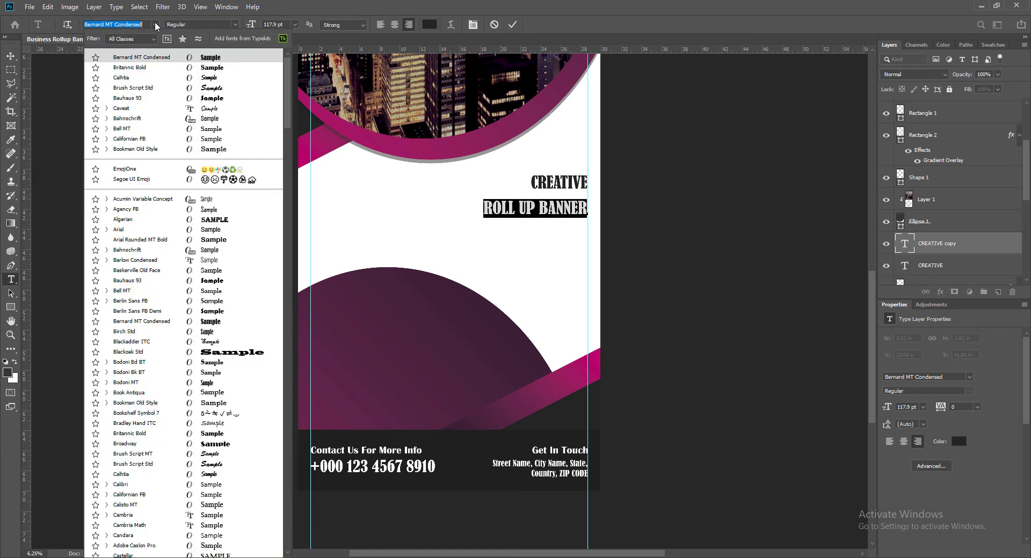
pyautogui.click(154, 24)
pyautogui.scroll(-10, 188, 330)
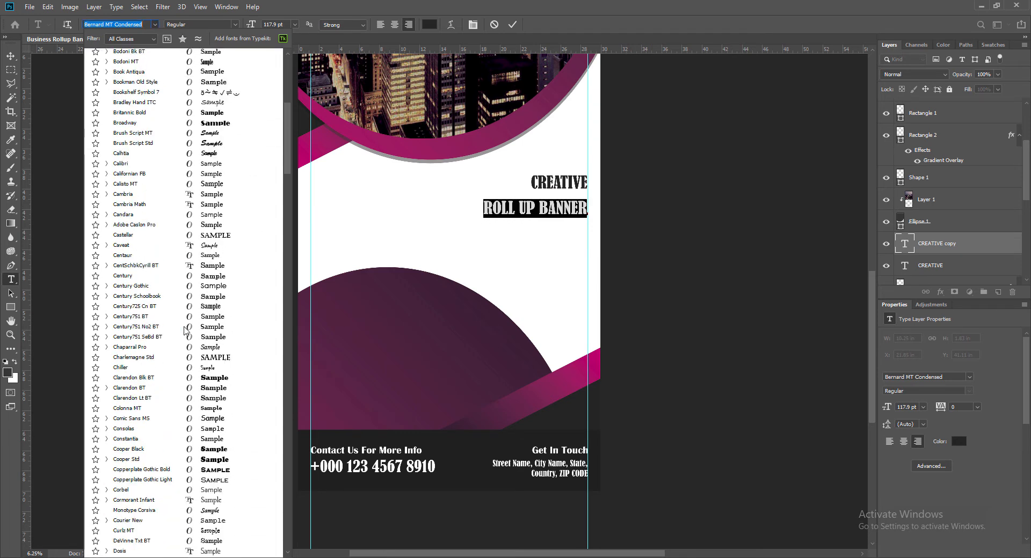
pyautogui.click(221, 432)
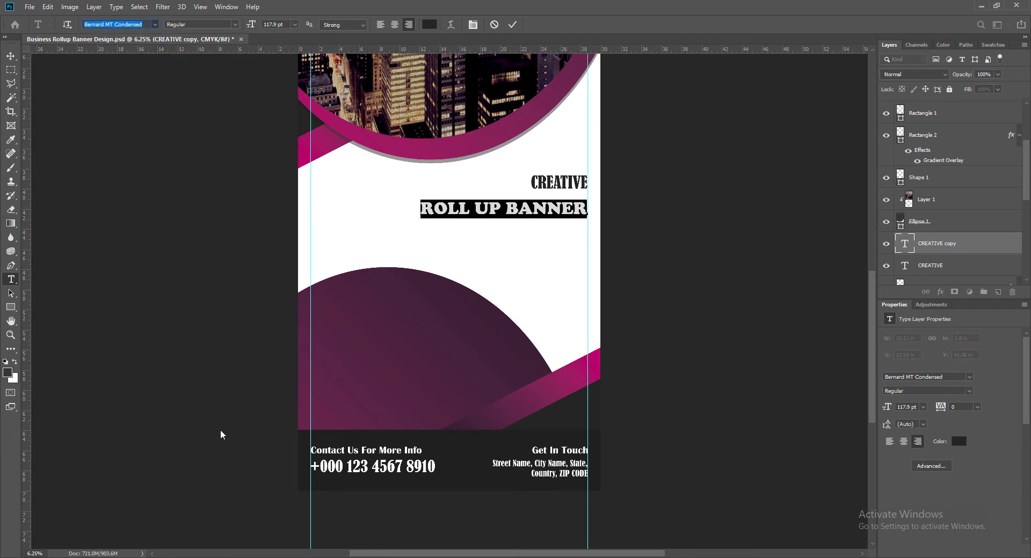
pyautogui.click(431, 24)
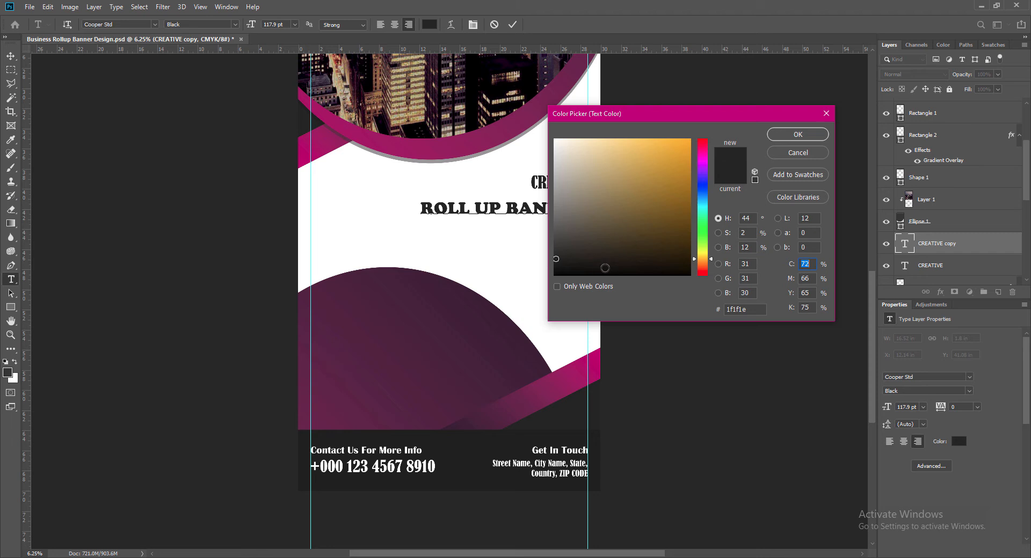
pyautogui.click(433, 359)
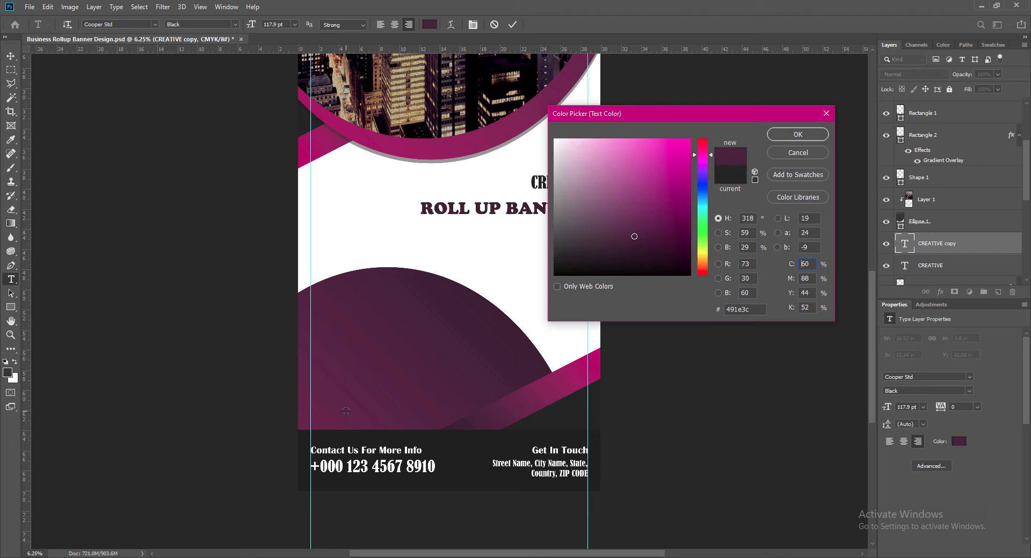
pyautogui.click(594, 365)
pyautogui.click(789, 135)
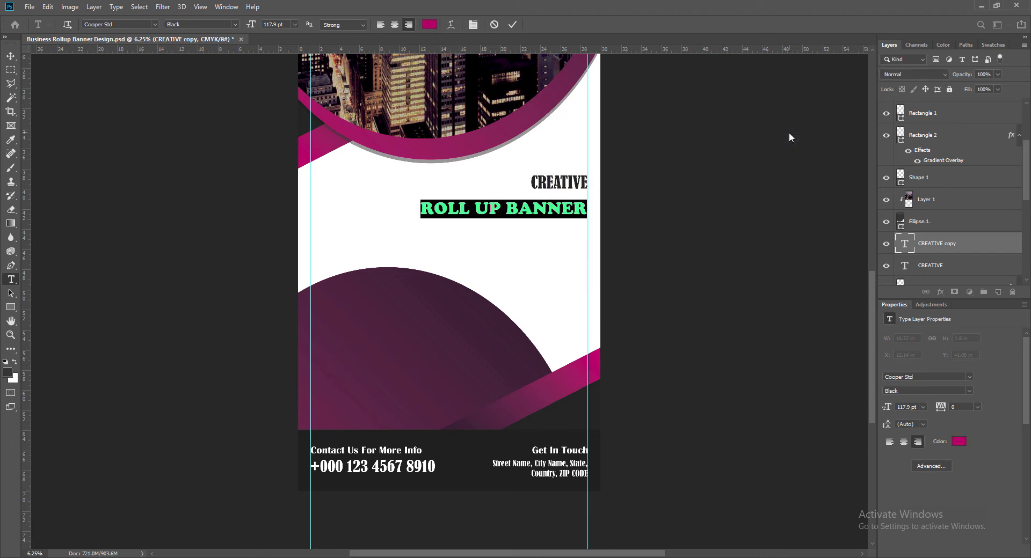
pyautogui.click(512, 24)
# Enlarge "ROLL UP BANNER" to about 134.11 pt and save the document
pyautogui.press('v')
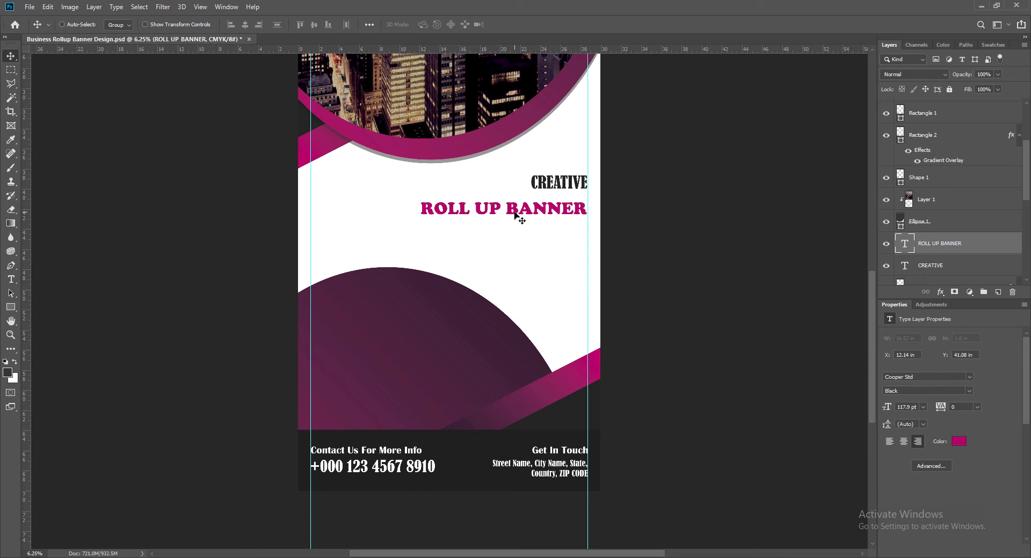
pyautogui.hotkey('ctrl', 't')
pyautogui.moveTo(420, 218); pyautogui.dragTo(401, 248)
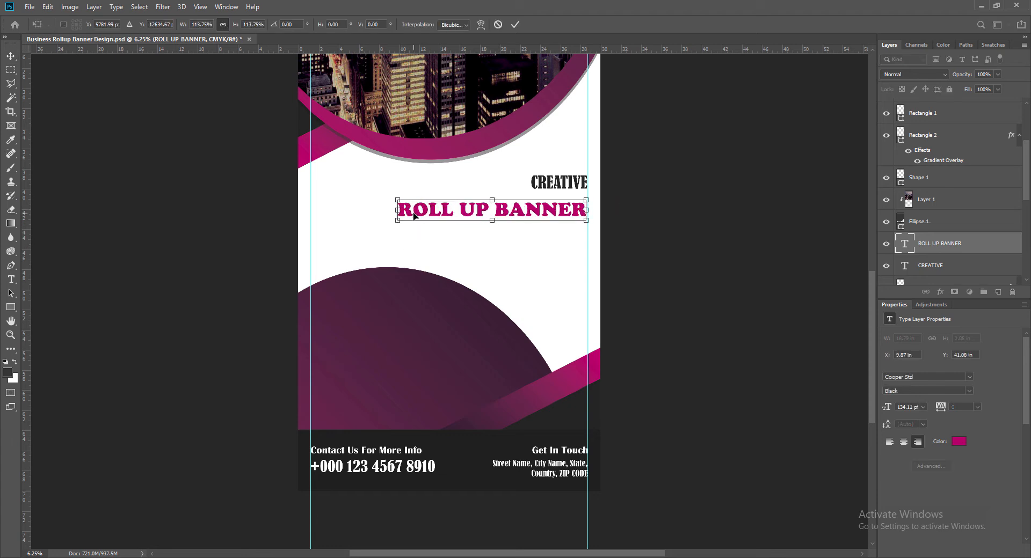
pyautogui.press('Return')
pyautogui.hotkey('ctrl', 's')
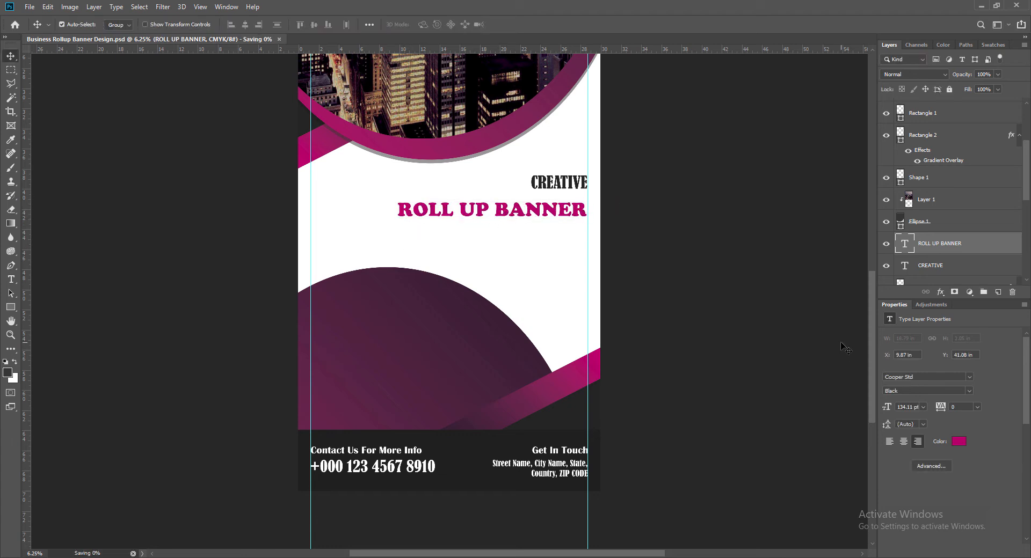
# Nudge "ROLL UP BANNER" up to Y 40.55 in, closer to "CREATIVE", and right until it ends at the guide
pyautogui.hotkey('shift', 'Up')
pyautogui.hotkey('shift', 'Up')
pyautogui.hotkey('shift', 'Up')
pyautogui.hotkey('shift', 'Up')
pyautogui.hotkey('shift', 'Up')
pyautogui.hotkey('shift', 'Up')
pyautogui.hotkey('shift', 'Up')
pyautogui.hotkey('shift', 'Up')
pyautogui.hotkey('shift', 'Up')
pyautogui.hotkey('shift', 'Up')
pyautogui.press('Up')
pyautogui.press('Up')
pyautogui.press('Up')
pyautogui.press('Up')
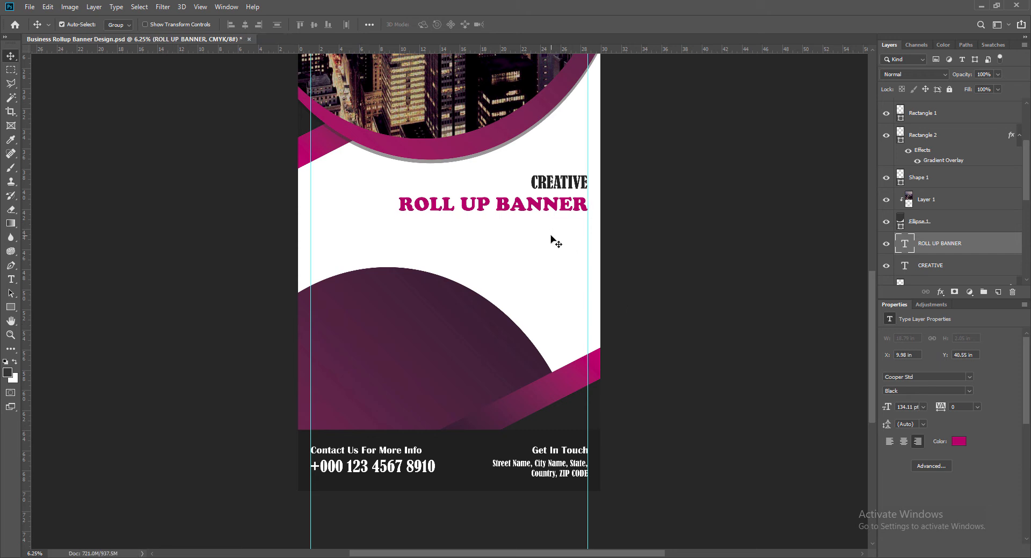
pyautogui.press('Right')
# Enlarge "CREATIVE" slightly, nudge it right until it ends at the guide above "ROLL UP BANNER", and save the document
pyautogui.click(544, 185)
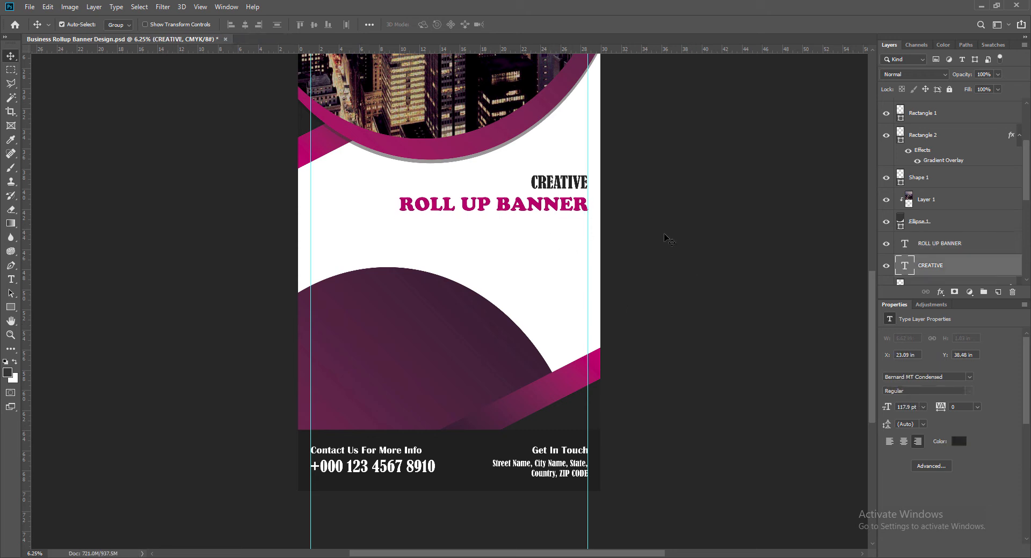
pyautogui.hotkey('ctrl', 't')
pyautogui.moveTo(527, 173); pyautogui.dragTo(518, 170)
pyautogui.press('Return')
pyautogui.hotkey('ctrl', 't')
pyautogui.click(517, 24)
pyautogui.click(564, 205)
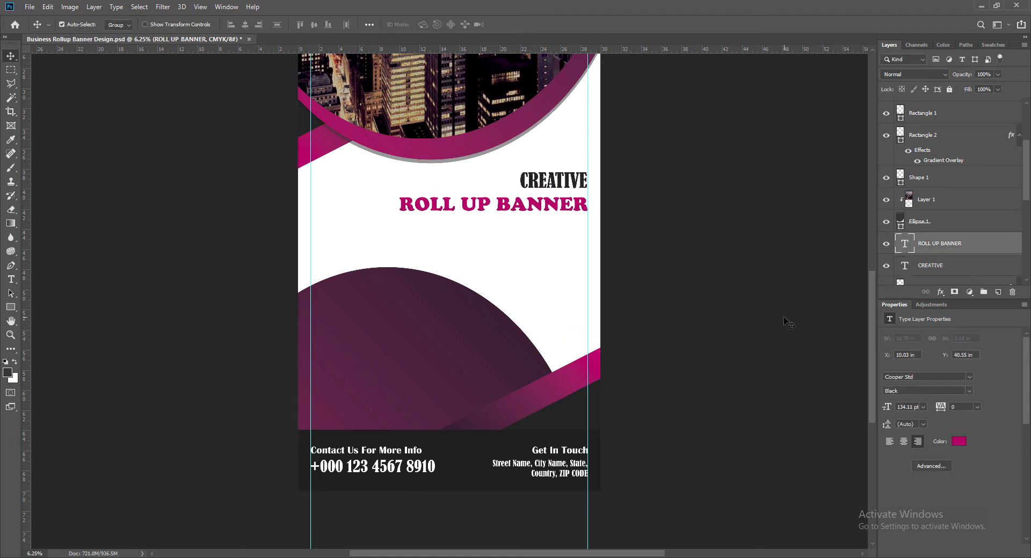
pyautogui.click(533, 183)
pyautogui.hotkey('shift', 'Right')
pyautogui.click(557, 206)
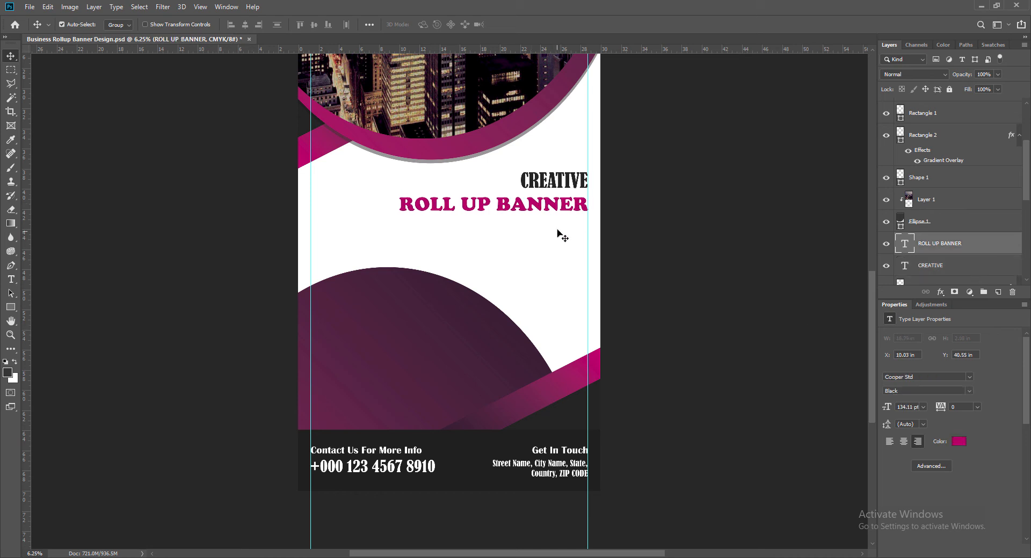
pyautogui.hotkey('ctrl', 's')
# Duplicate "ROLL UP BANNER" directly below and replace the copy's text with "DESIGN TEMPLATE"
pyautogui.moveTo(505, 209); pyautogui.dragTo(508, 231)
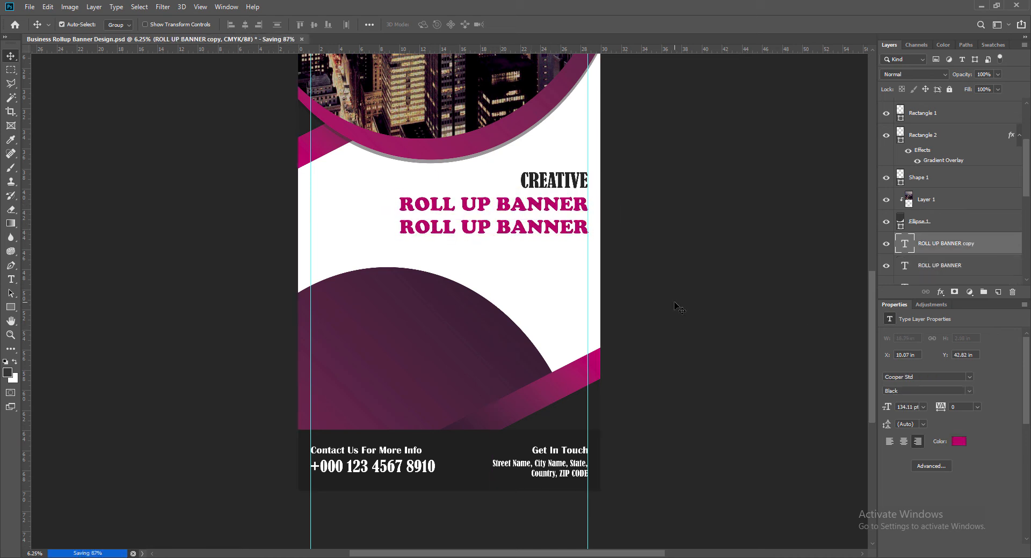
pyautogui.doubleClick(904, 244)
pyautogui.write('DESIGN TEMPLATE')
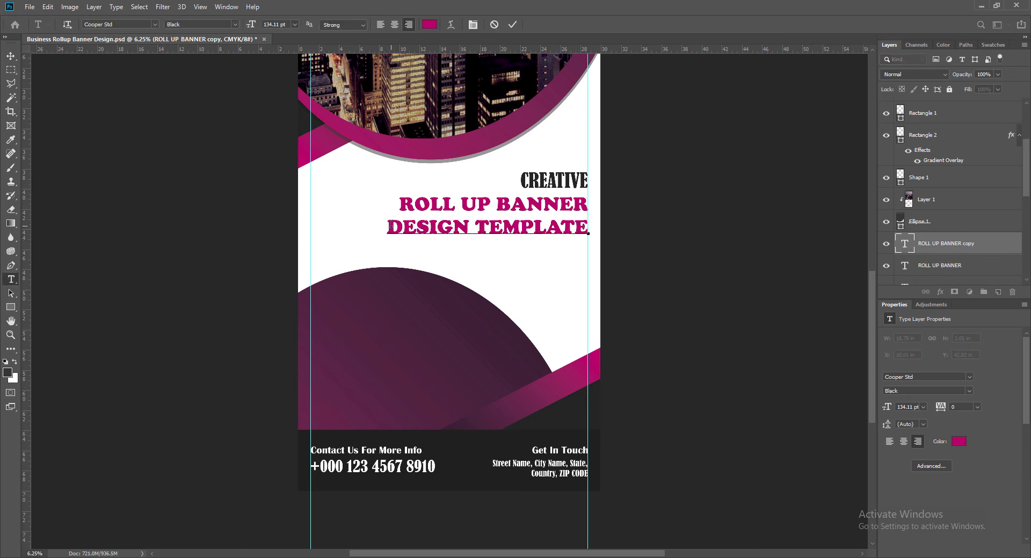
# Set "DESIGN TEMPLATE" in Britannic Bold and color it dark purple, sampled from the lower gradient ellipse
pyautogui.moveTo(387, 229); pyautogui.dragTo(589, 229)
pyautogui.click(154, 24)
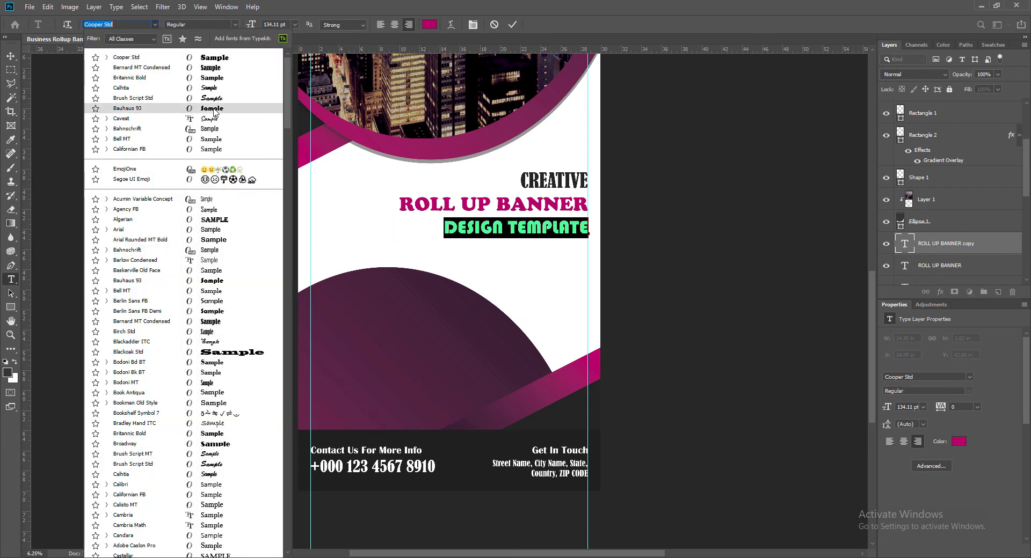
pyautogui.click(214, 78)
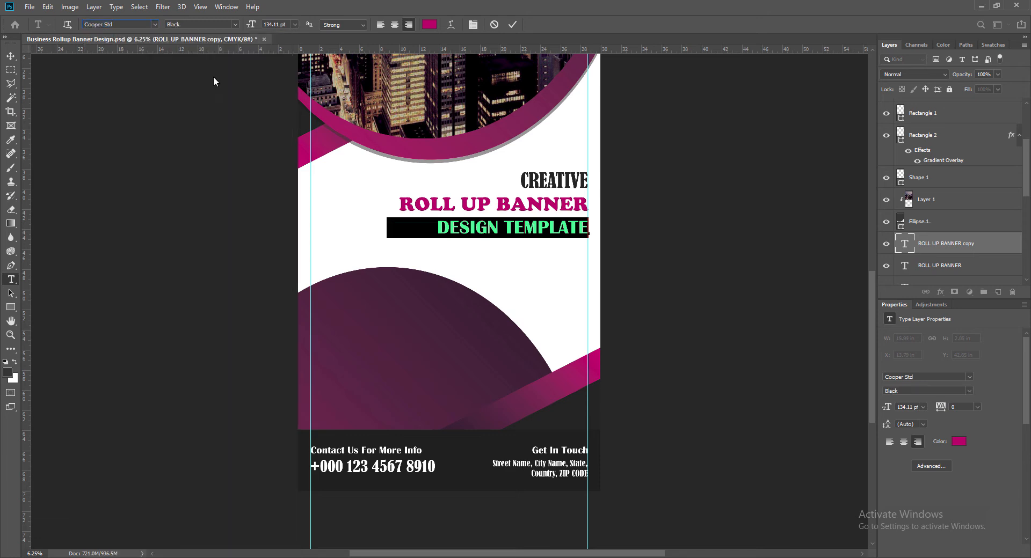
pyautogui.click(428, 24)
pyautogui.click(628, 241)
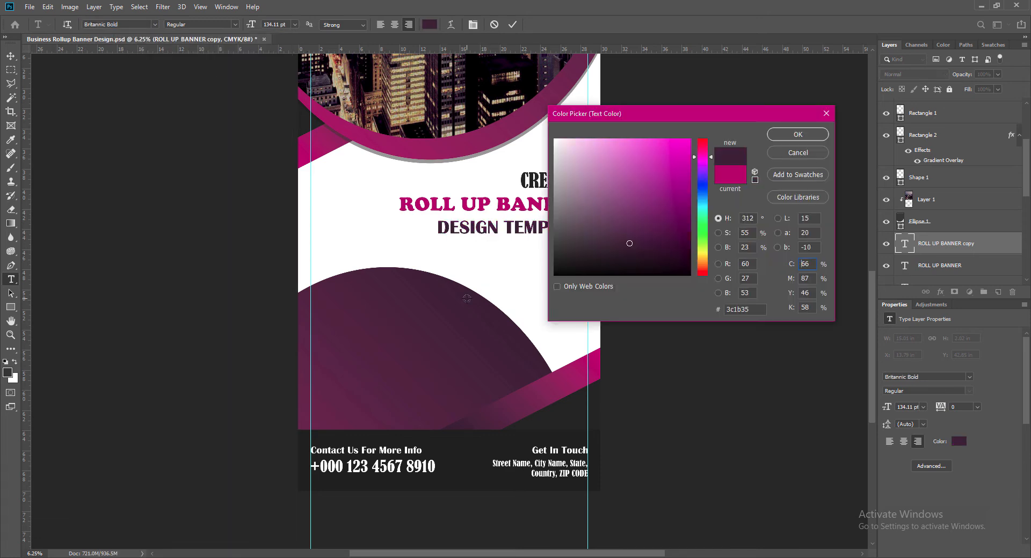
pyautogui.press('Return')
pyautogui.click(512, 24)
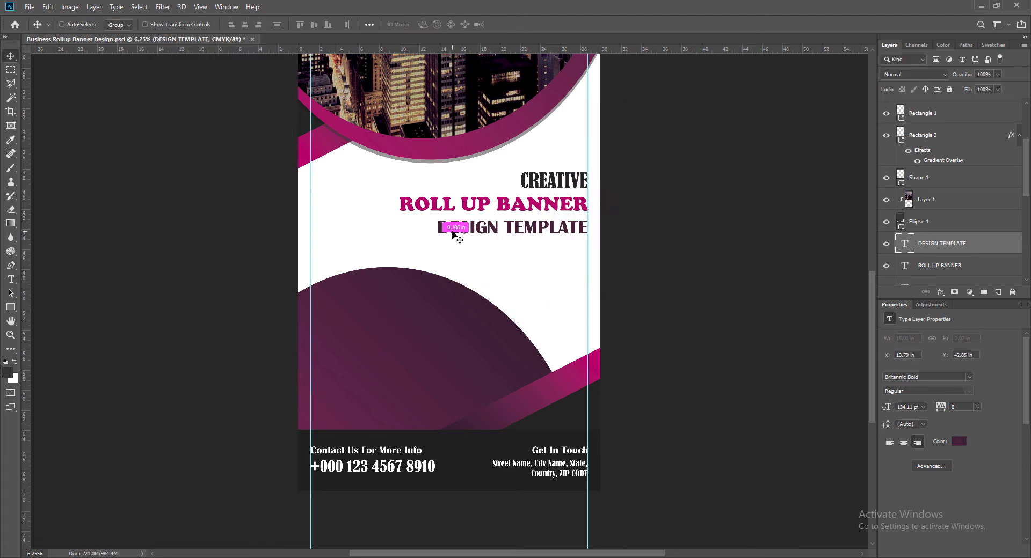
# Scale "DESIGN TEMPLATE" down to about 101.14 pt under "ROLL UP BANNER", still ending at the right guide, and save the document
pyautogui.hotkey('ctrl', 't')
pyautogui.moveTo(437, 229); pyautogui.dragTo(474, 228)
pyautogui.press('Return')
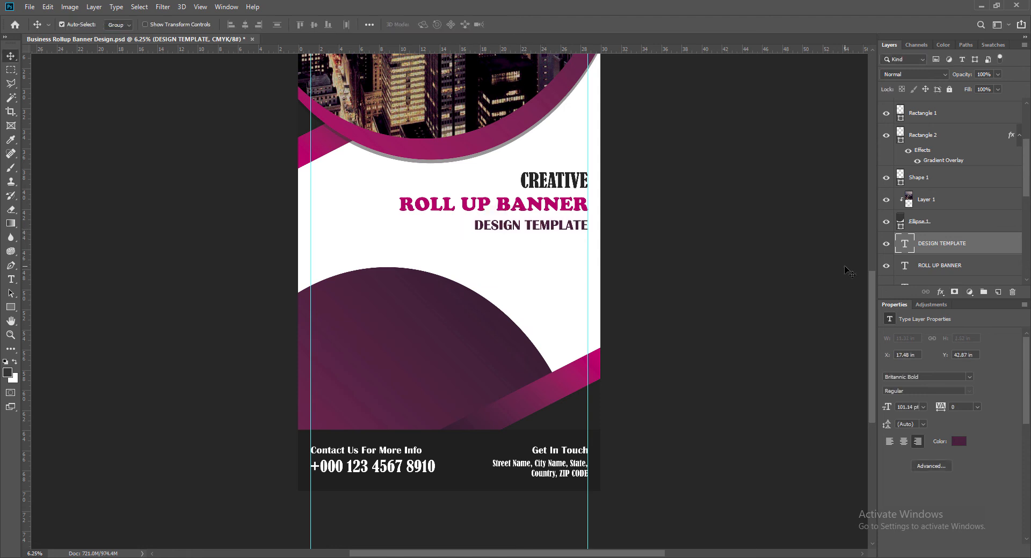
pyautogui.hotkey('ctrl', 's')
# Draw a thin rounded rectangle about 3710 × 77 px under "DESIGN TEMPLATE", ending at the right guide
pyautogui.hotkey('ctrl', 'shift', 'alt', 'n')
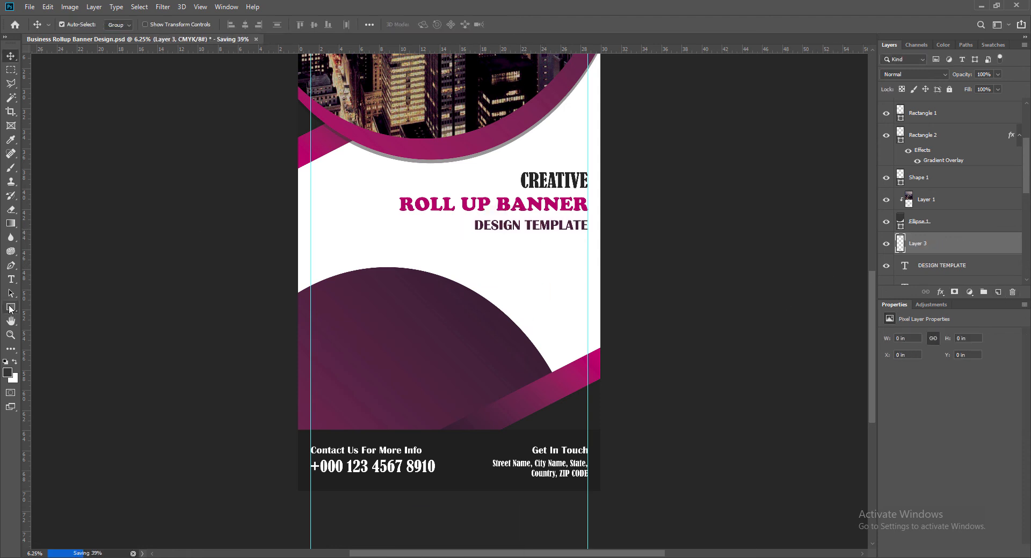
pyautogui.rightClick(10, 307)
pyautogui.click(54, 316)
pyautogui.moveTo(463, 238); pyautogui.dragTo(587, 240)
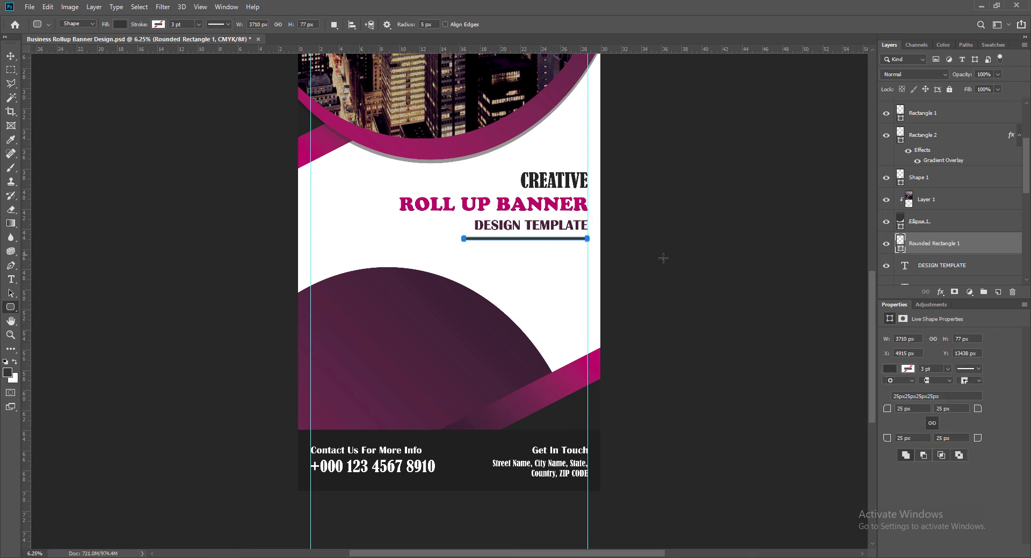
# Nudge the thin bar up slightly and add a 48 pt Lorem ipsum paragraph box below it, ending at the right guide
pyautogui.press('v')
pyautogui.press('Up')
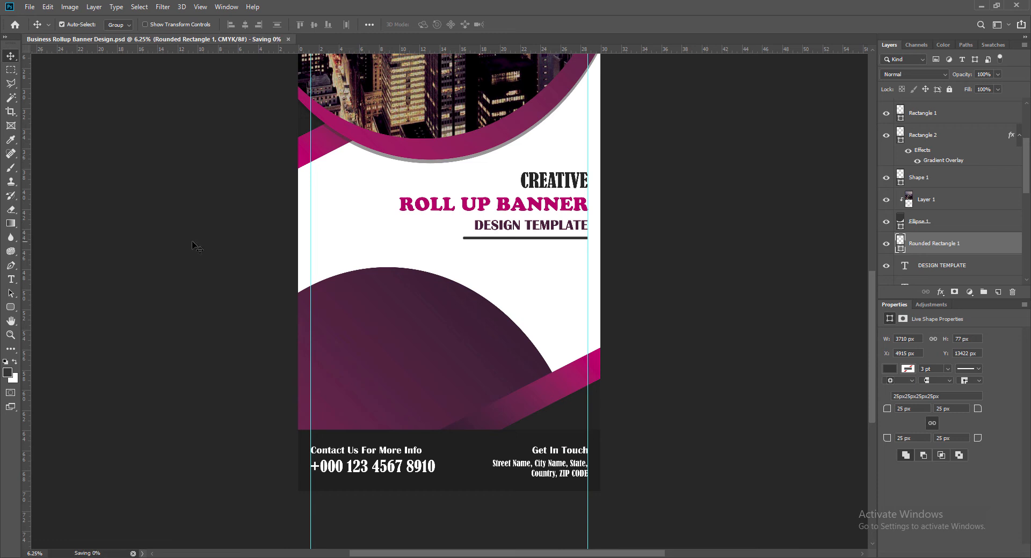
pyautogui.hotkey('ctrl', 'shift', 'alt', 'n')
pyautogui.press('t')
pyautogui.moveTo(451, 252); pyautogui.dragTo(587, 301)
pyautogui.click(294, 26)
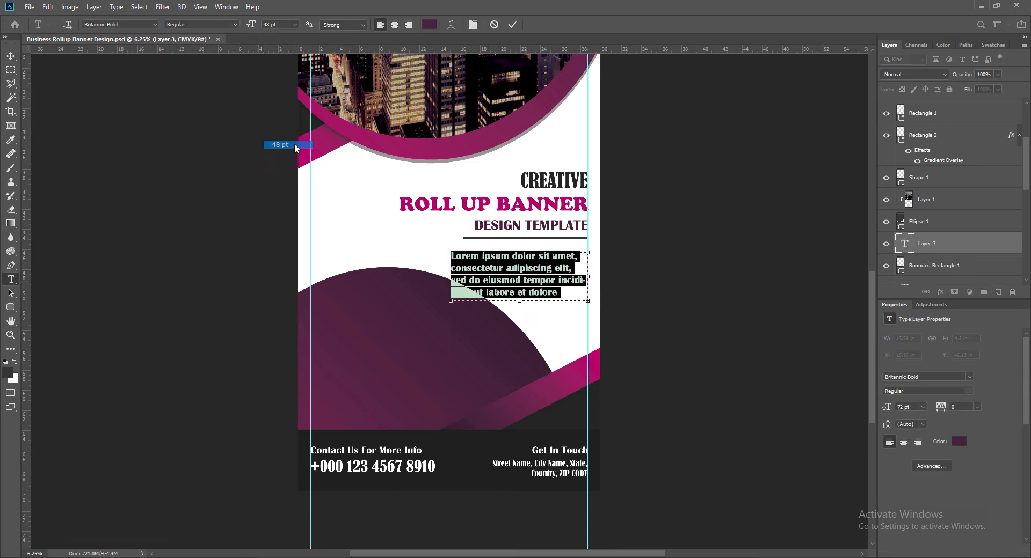
pyautogui.click(294, 143)
# Trim the paragraph so it ends with "suspendisse ultrices gravida.", fit its box to four lines and right-align it
pyautogui.moveTo(559, 278); pyautogui.dragTo(520, 283)
pyautogui.press('BackSpace')
pyautogui.moveTo(447, 267); pyautogui.dragTo(448, 267)
pyautogui.click(409, 25)
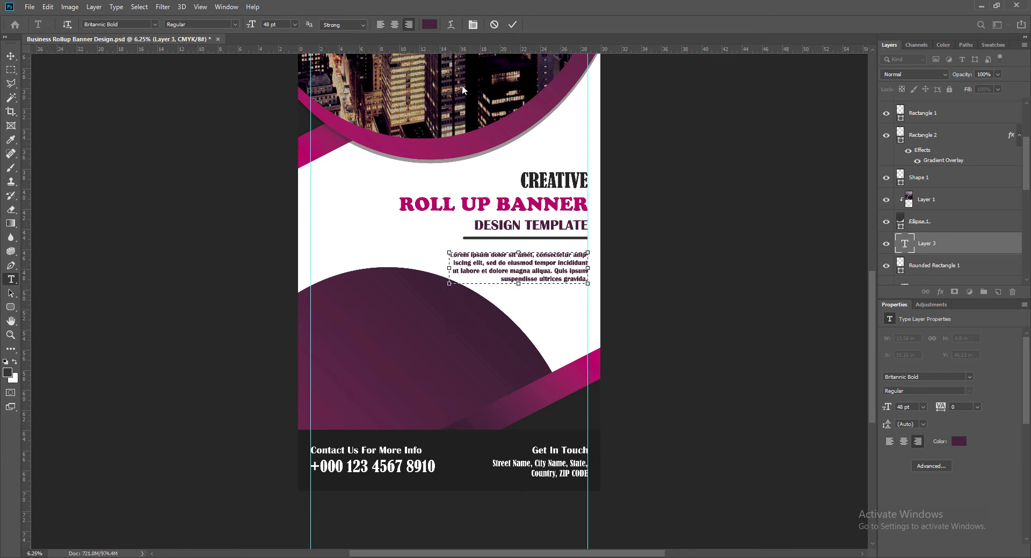
pyautogui.click(512, 26)
pyautogui.press('v')
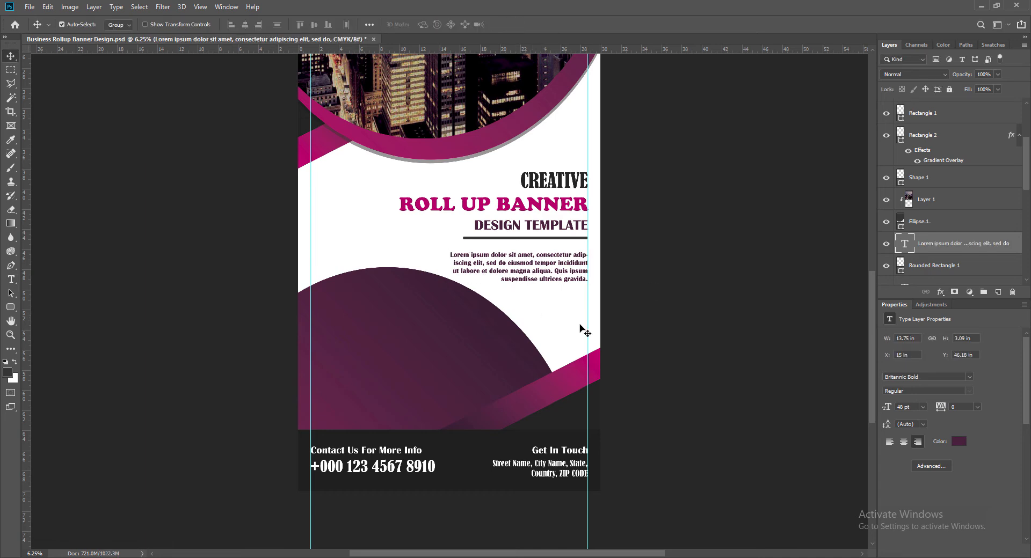
# Move the Lorem ipsum paragraph up, closer to the thin bar under "DESIGN TEMPLATE"
pyautogui.hotkey('shift', 'Up')
pyautogui.hotkey('shift', 'Up')
pyautogui.hotkey('shift', 'Up')
pyautogui.hotkey('shift', 'Up')
pyautogui.hotkey('shift', 'Up')
pyautogui.hotkey('shift', 'Up')
pyautogui.hotkey('shift', 'Up')
pyautogui.hotkey('shift', 'Up')
pyautogui.hotkey('shift', 'Up')
pyautogui.hotkey('shift', 'Up')
pyautogui.hotkey('shift', 'Up')
pyautogui.hotkey('shift', 'Up')
pyautogui.hotkey('shift', 'Up')
pyautogui.hotkey('shift', 'Up')
# Rebreak the paragraph so "adipiscing" starts the second line and "incididunt" the third, and save the document
pyautogui.doubleClick(905, 243)
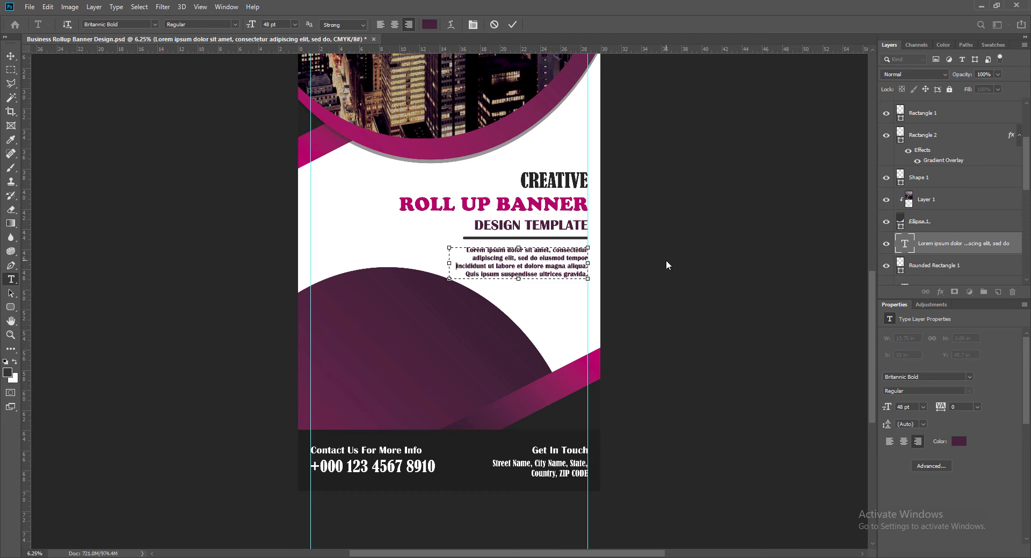
pyautogui.click(514, 25)
pyautogui.press('v')
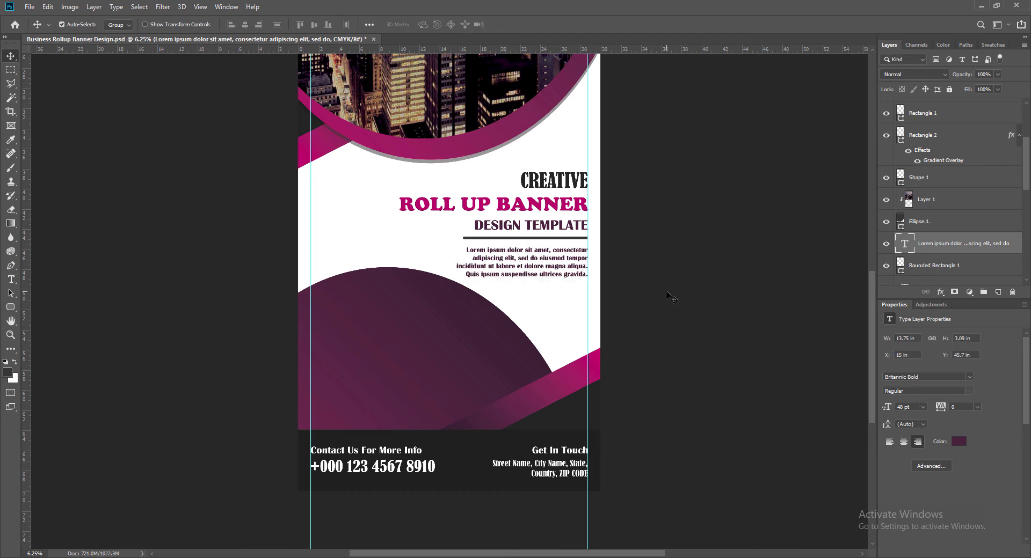
pyautogui.hotkey('ctrl', 's')
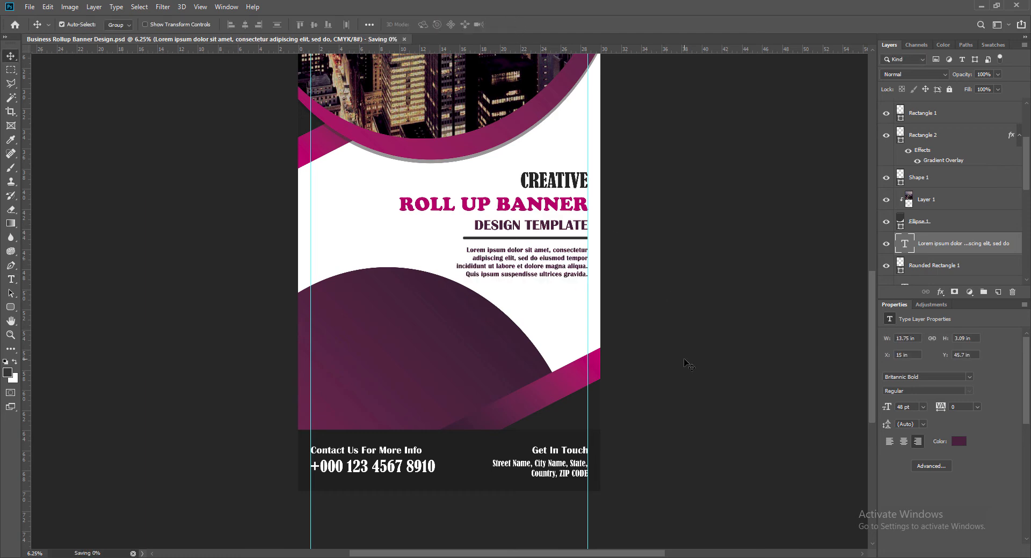
# Duplicate "CREATIVE" and "ROLL UP BANNER" together onto the purple ellipse in the banner's lower part
pyautogui.scroll(5, 689, 365)
pyautogui.scroll(-4, 688, 365)
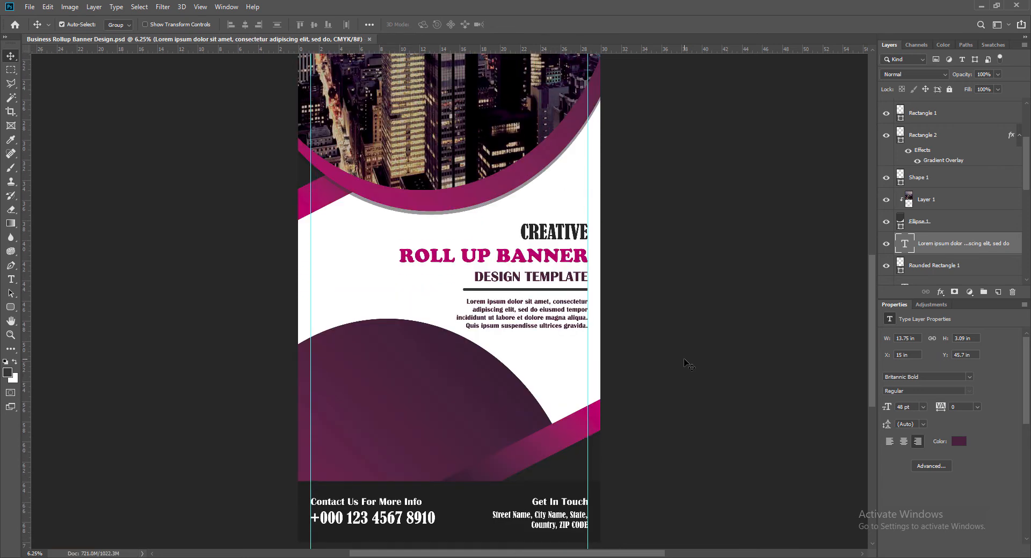
pyautogui.click(530, 233)
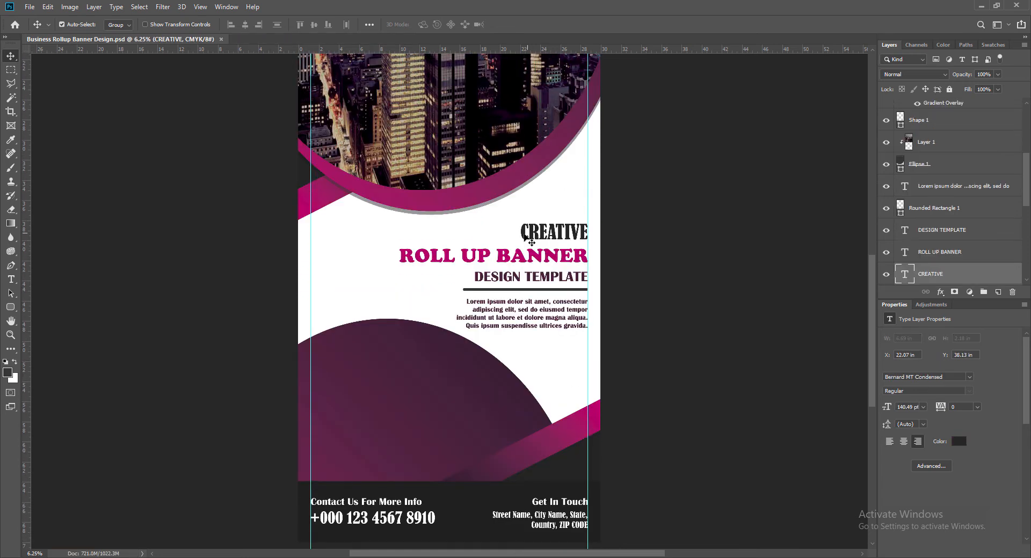
pyautogui.keyDown('shift'); pyautogui.click(473, 261); pyautogui.keyUp('shift')
pyautogui.keyDown('alt'); pyautogui.moveTo(473, 260); pyautogui.dragTo(392, 407); pyautogui.keyUp('alt')
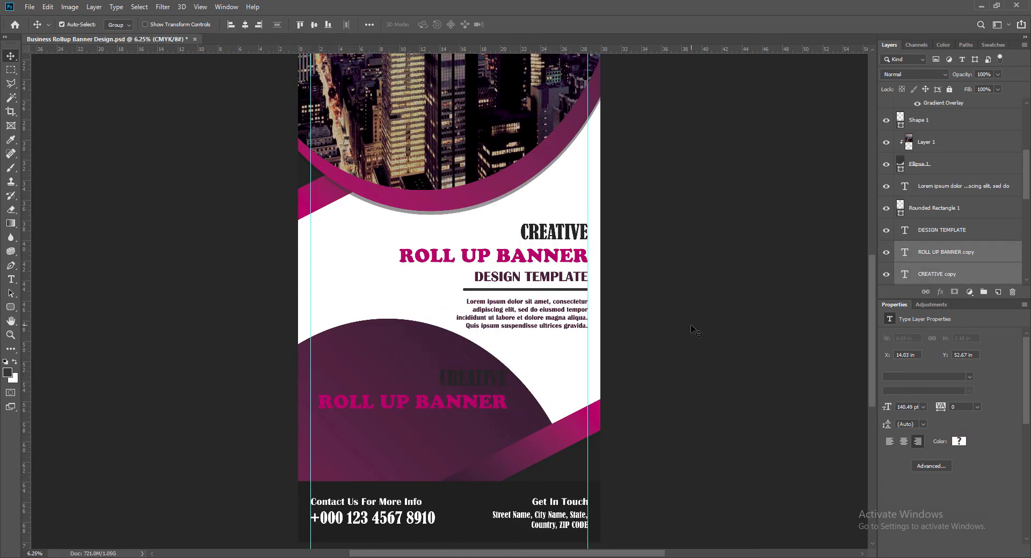
# Center the copied "CREATIVE" above the copied "ROLL UP BANNER" and replace its text with "WE MAKE"
pyautogui.click(691, 324)
pyautogui.moveTo(451, 382)
pyautogui.mouseDown()
pyautogui.moveTo(483, 383)
pyautogui.moveTo(372, 382)
pyautogui.moveTo(439, 377)
pyautogui.mouseUp()
pyautogui.doubleClick(376, 380)
pyautogui.write('WE MAKE')
# Color "WE MAKE" white, sampled from the footer's phone number text
pyautogui.click(429, 24)
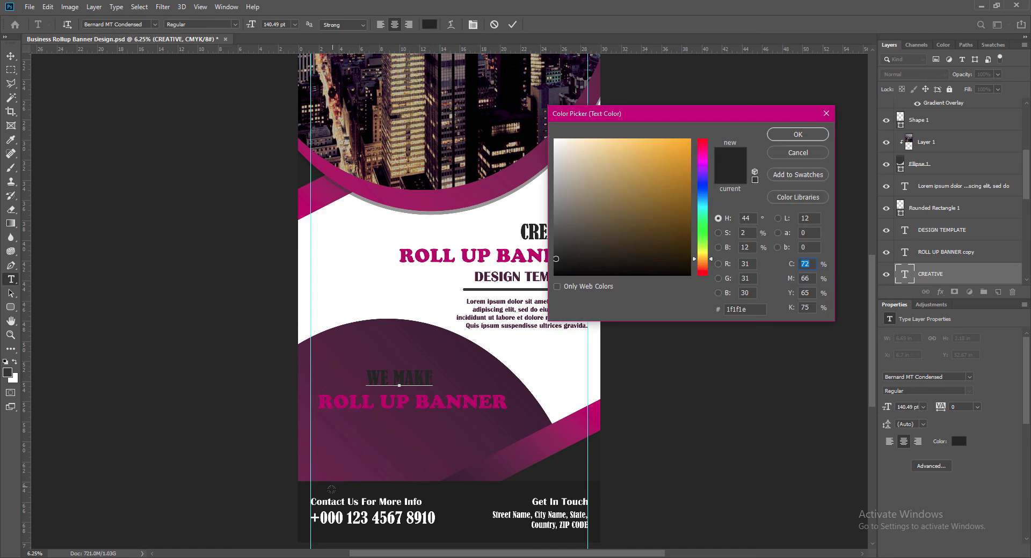
pyautogui.click(332, 522)
pyautogui.click(789, 134)
pyautogui.click(513, 25)
# Replace the copied "ROLL UP BANNER" text with "AWESOME DESIGNS" and color it white, sampled from "WE MAKE"
pyautogui.doubleClick(905, 252)
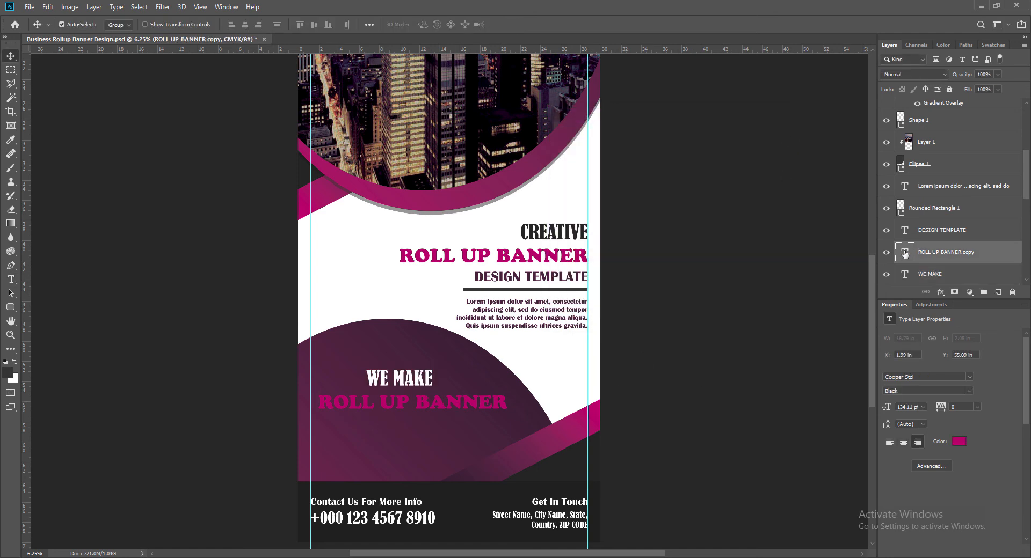
pyautogui.write('AWESOME DESIGNS')
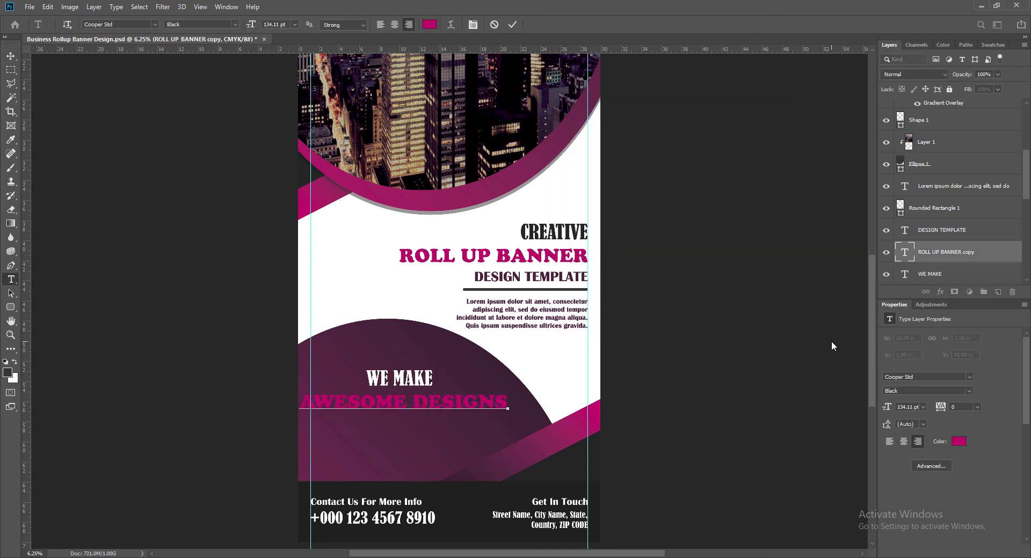
pyautogui.hotkey('ctrl', 'a')
pyautogui.click(429, 25)
pyautogui.click(382, 381)
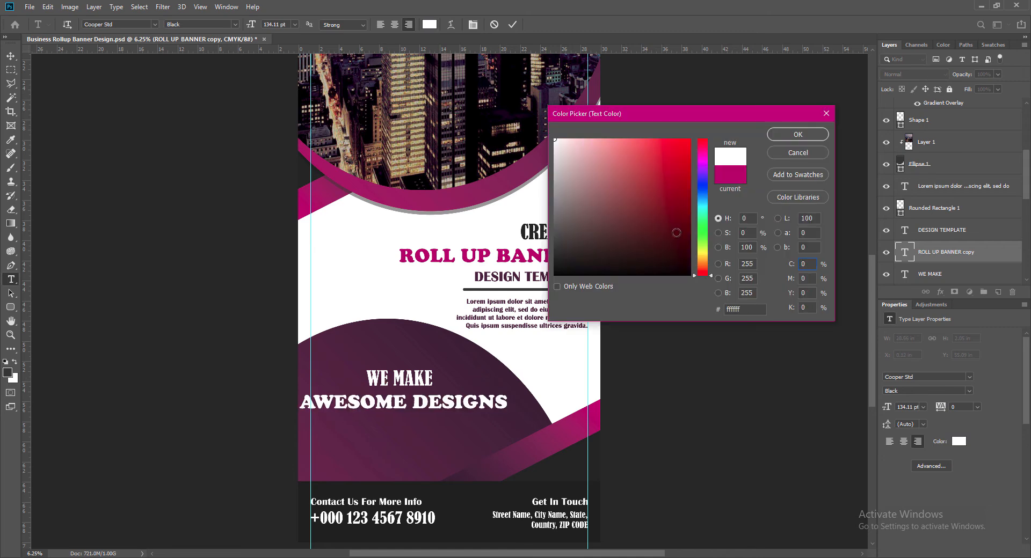
pyautogui.click(795, 134)
pyautogui.click(512, 24)
pyautogui.press('v')
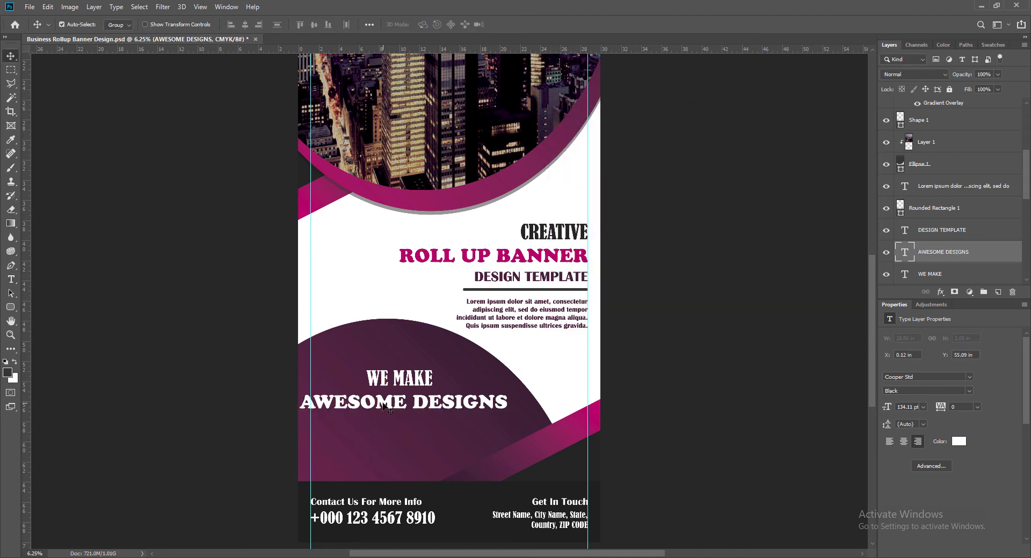
# Scale "AWESOME DESIGNS" up to about 139 pt, starting at the left guide
pyautogui.hotkey('ctrl', 't')
pyautogui.moveTo(510, 415); pyautogui.dragTo(526, 415)
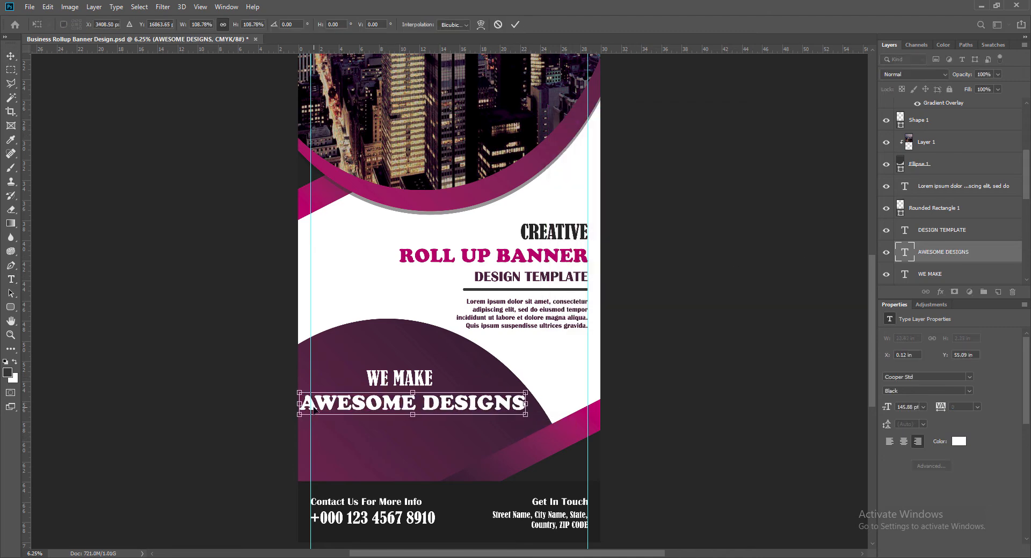
pyautogui.moveTo(312, 408); pyautogui.dragTo(323, 408)
pyautogui.press('Return')
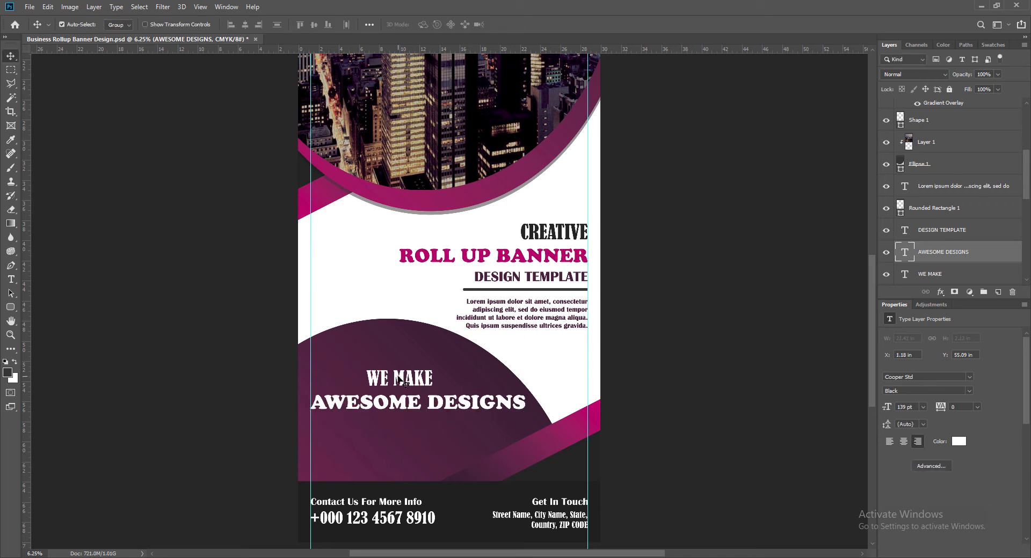
# Center "WE MAKE" above "AWESOME DESIGNS" and raise it slightly
pyautogui.moveTo(400, 381); pyautogui.dragTo(411, 381)
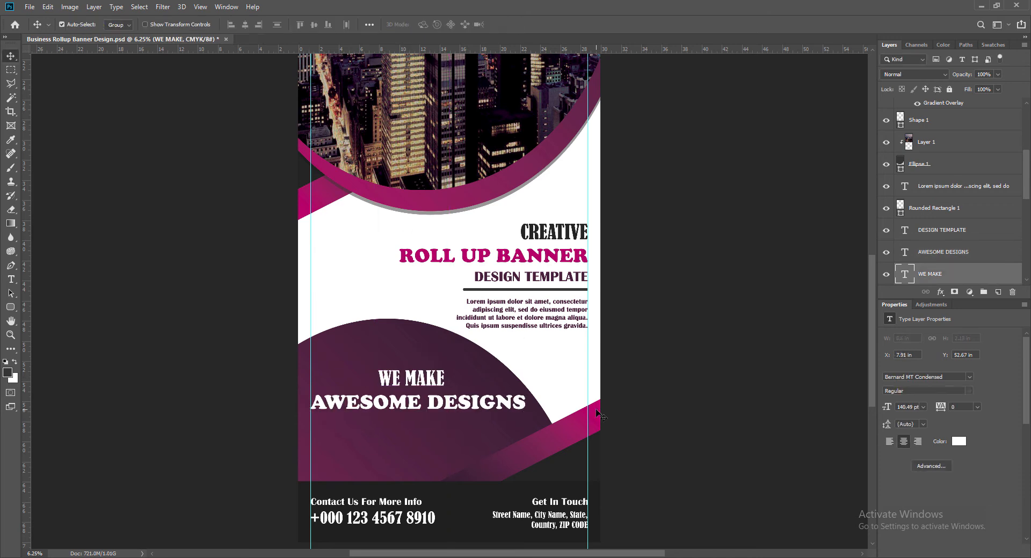
pyautogui.hotkey('shift', 'Up')
pyautogui.hotkey('shift', 'Up')
pyautogui.hotkey('shift', 'Up')
pyautogui.hotkey('shift', 'Up')
pyautogui.hotkey('shift', 'Up')
# Set "AWESOME DESIGNS" in the Black Italic style of Cooper Std
pyautogui.doubleClick(398, 414)
pyautogui.click(235, 24)
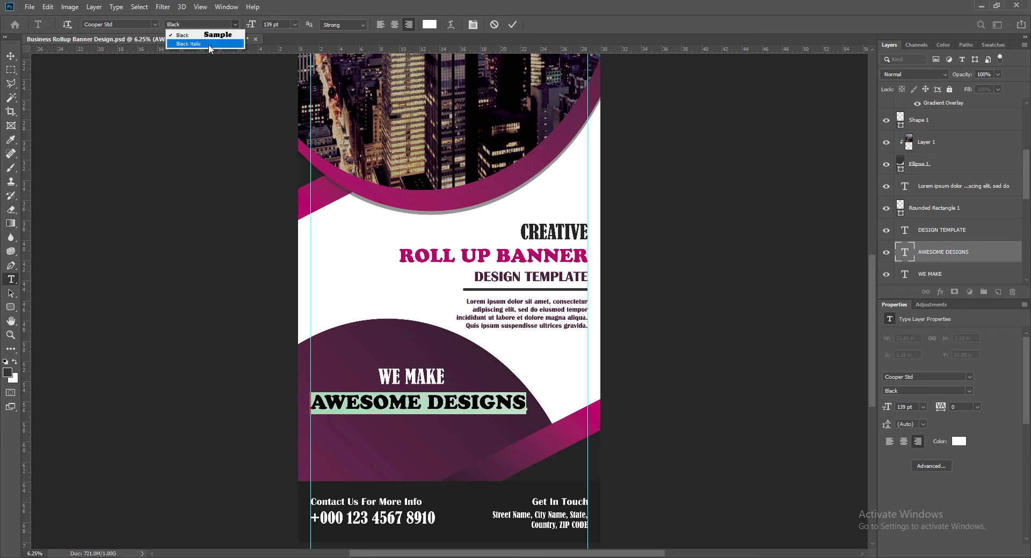
pyautogui.click(210, 44)
pyautogui.click(512, 24)
# Scale "WE MAKE" down to about 130.62 pt and shift "AWESOME DESIGNS" back to the left guide
pyautogui.click(906, 275)
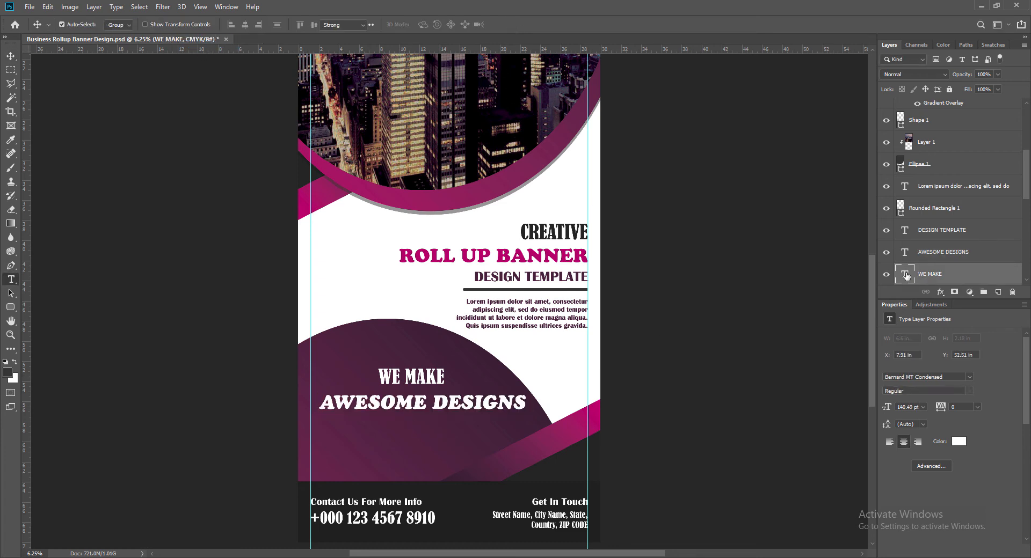
pyautogui.doubleClick(906, 275)
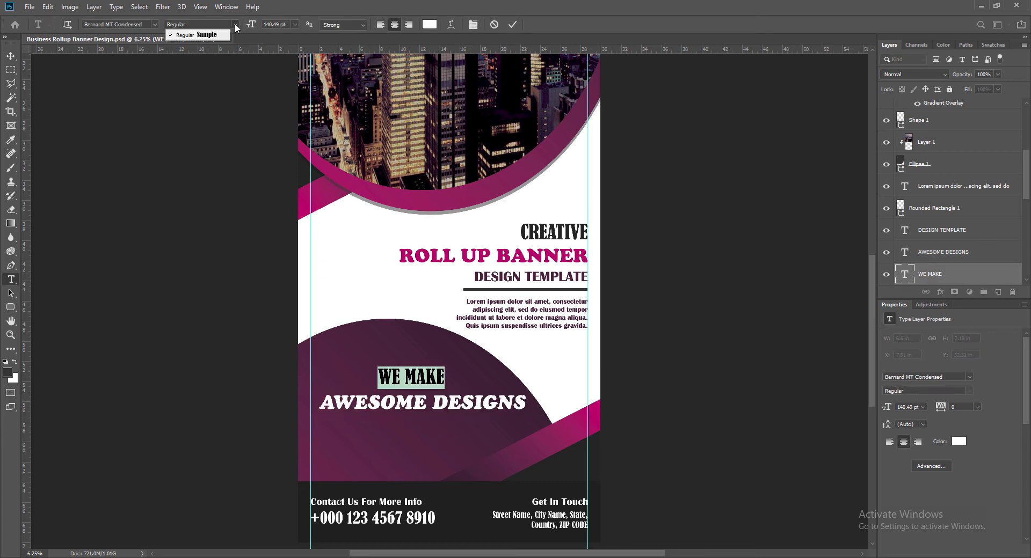
pyautogui.click(512, 24)
pyautogui.hotkey('ctrl', 't')
pyautogui.moveTo(445, 378); pyautogui.dragTo(406, 379)
pyautogui.click(515, 25)
# Nudge "WE MAKE" horizontally to sit centered above "AWESOME DESIGNS", and save the document
pyautogui.press('Left')
pyautogui.press('Left')
pyautogui.press('Left')
pyautogui.press('Left')
pyautogui.press('Left')
pyautogui.press('Left')
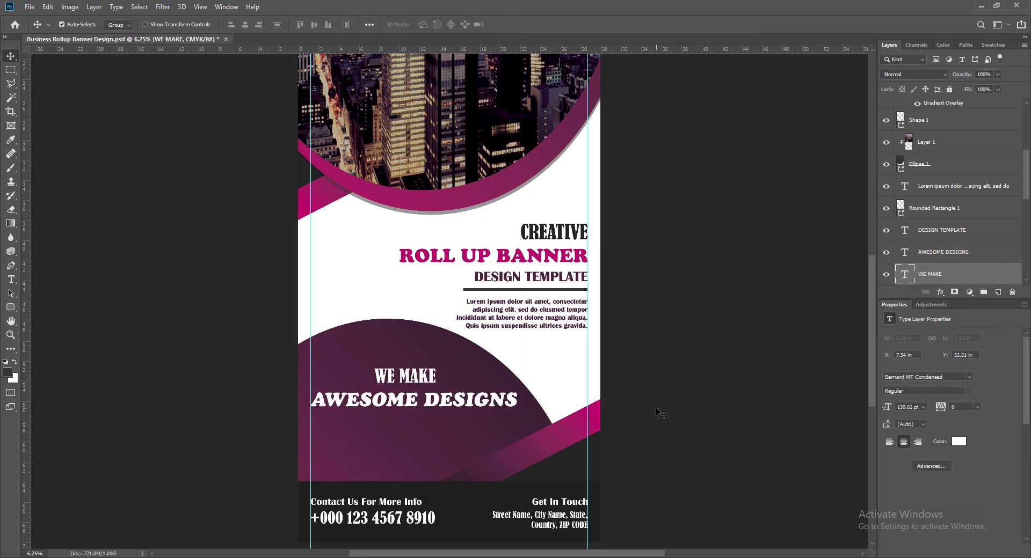
pyautogui.hotkey('ctrl', 's')
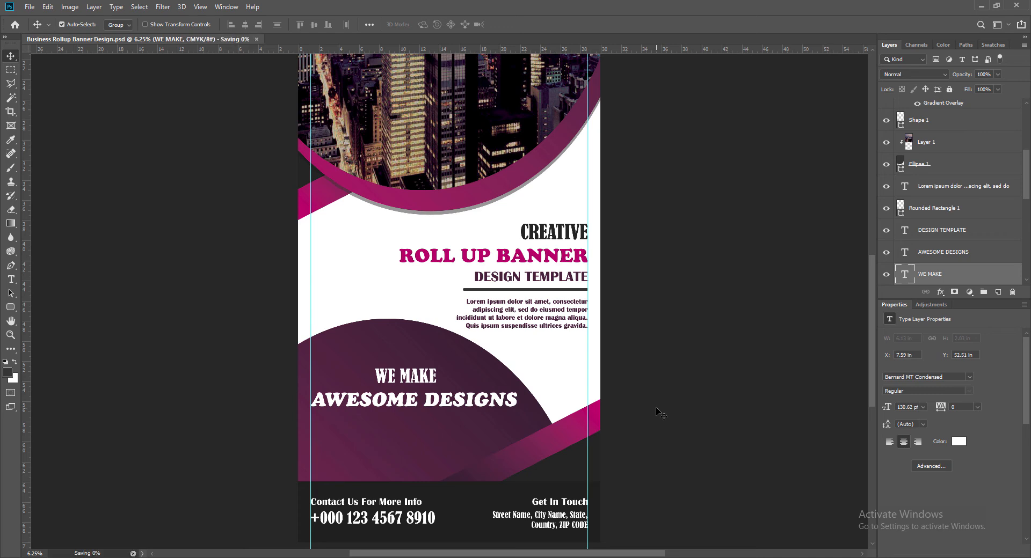
# Duplicate the Lorem ipsum paragraph below "AWESOME DESIGNS" and left-align the copy
pyautogui.moveTo(539, 305); pyautogui.dragTo(409, 441)
pyautogui.doubleClick(409, 440)
pyautogui.click(890, 441)
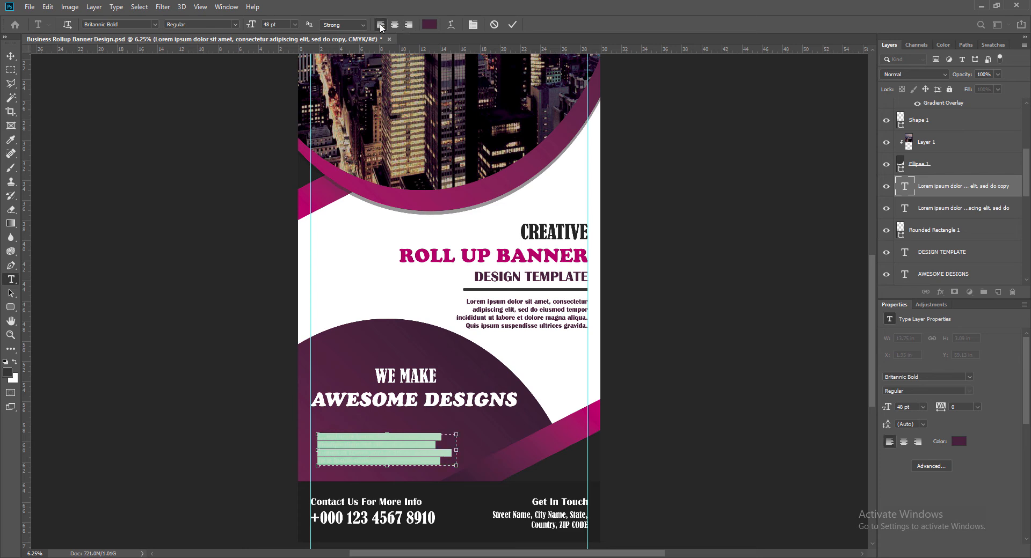
# Color the copied paragraph off-white
pyautogui.click(959, 442)
pyautogui.click(555, 153)
pyautogui.click(778, 136)
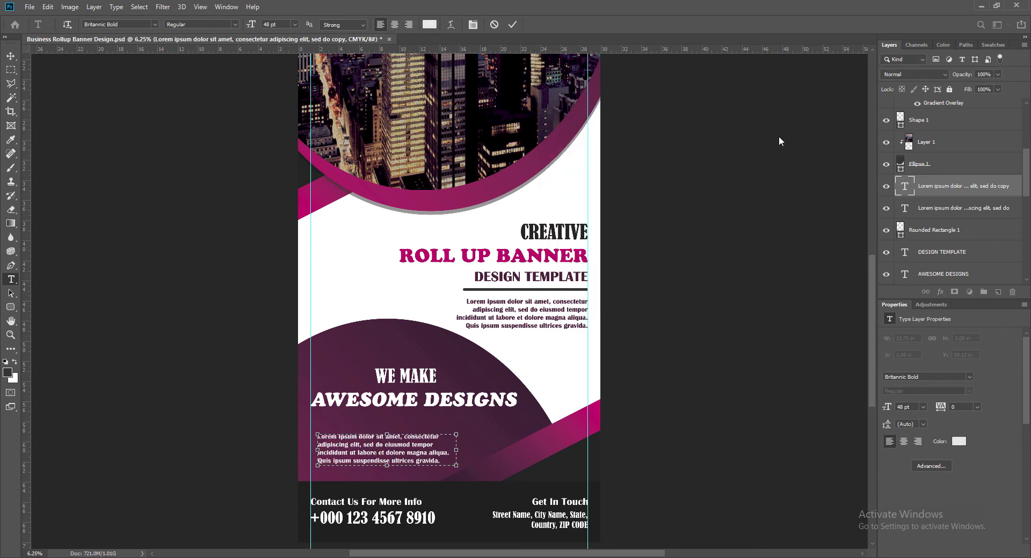
pyautogui.hotkey('ctrl', 'Return')
# Move the off-white paragraph to the left guide directly under "AWESOME DESIGNS" and save the document
pyautogui.press('v')
pyautogui.moveTo(366, 445); pyautogui.dragTo(359, 429)
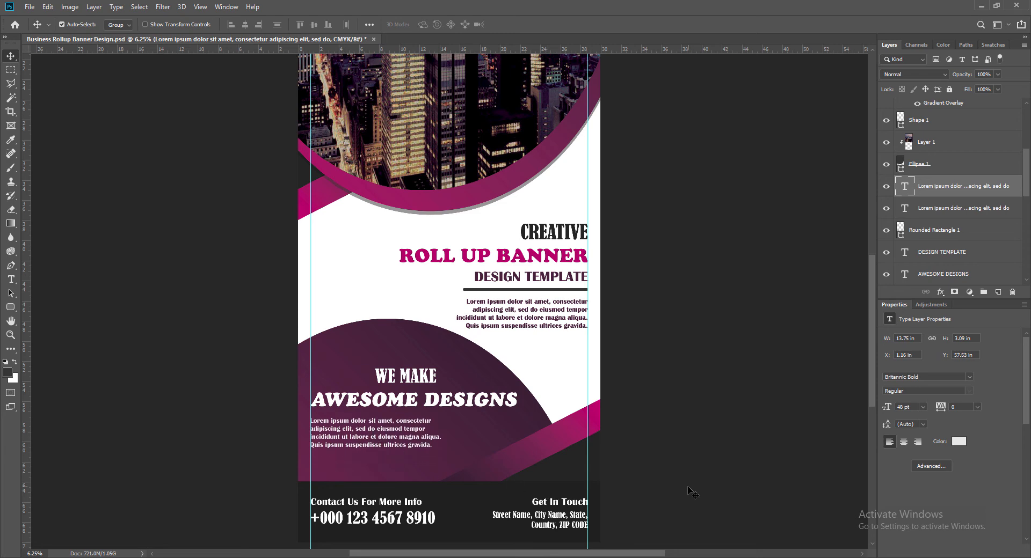
pyautogui.hotkey('ctrl', 's')
# Add a drop shadow to "ROLL UP BANNER" with 21 px distance, 12% spread and 12 px size
pyautogui.click(446, 263)
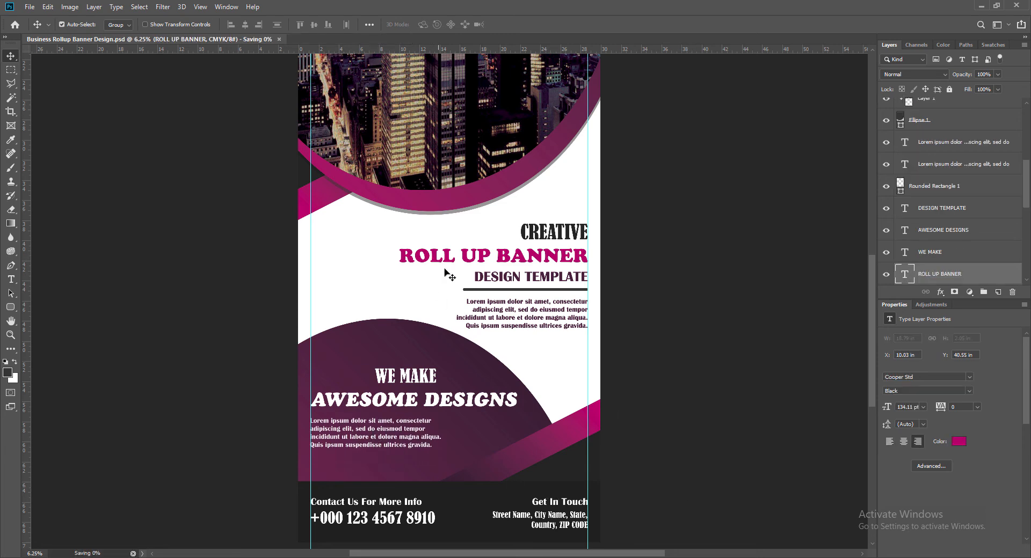
pyautogui.doubleClick(971, 274)
pyautogui.click(624, 314)
pyautogui.moveTo(868, 223); pyautogui.dragTo(853, 222)
pyautogui.write('12')
pyautogui.click(865, 210)
pyautogui.doubleClick(865, 210)
pyautogui.write('9')
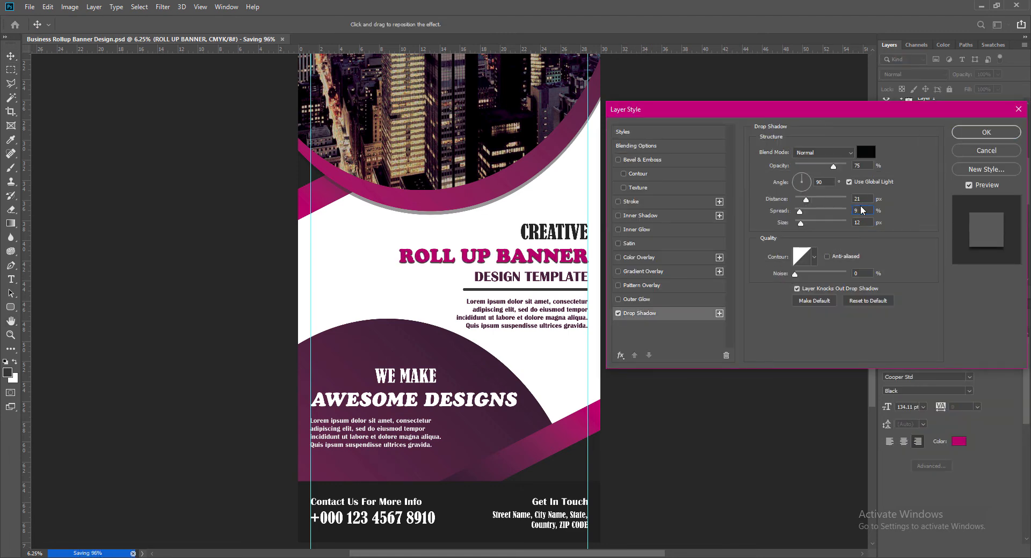
pyautogui.moveTo(860, 210); pyautogui.dragTo(814, 205)
pyautogui.write('12')
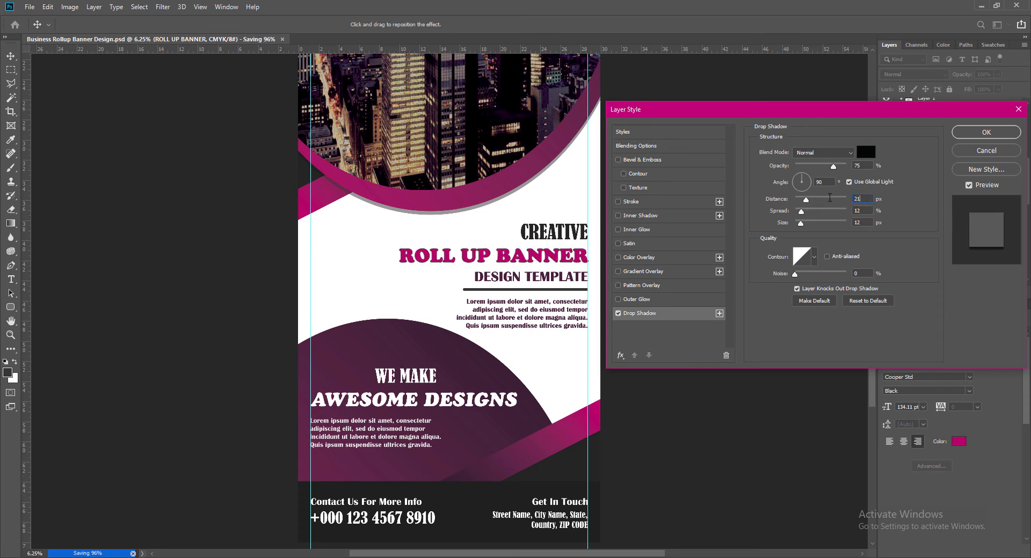
pyautogui.click(977, 133)
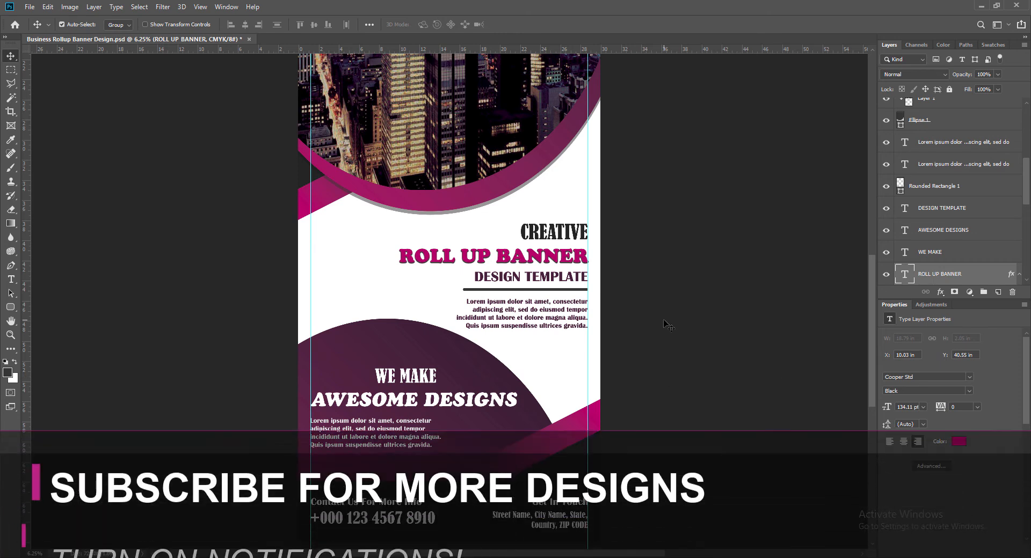
# Add a drop shadow to "AWESOME DESIGNS" with about 30 px distance, 12% spread and 12 px size
pyautogui.click(401, 407)
pyautogui.doubleClick(927, 235)
pyautogui.click(651, 314)
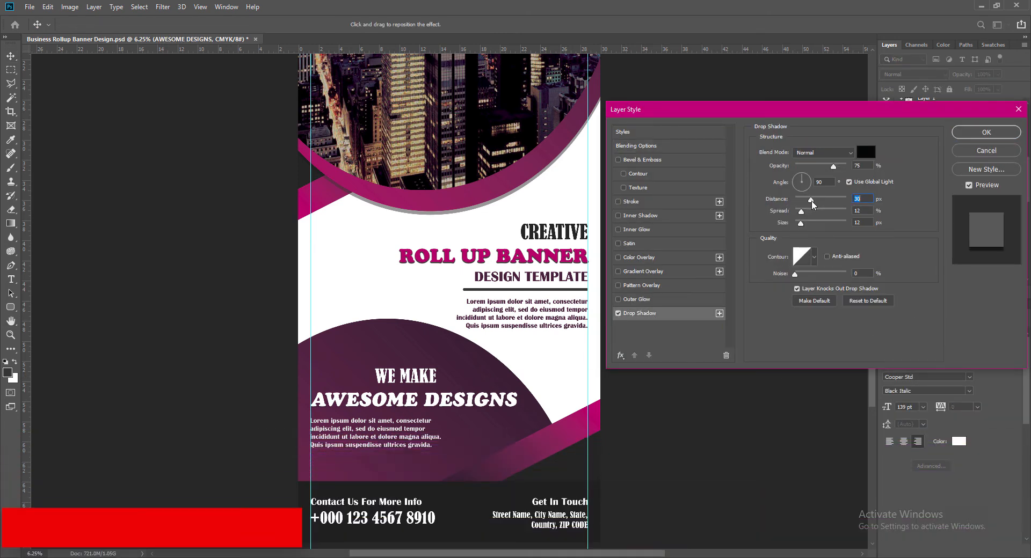
pyautogui.press('Return')
# Add a drop shadow to "WE MAKE" and save the document
pyautogui.click(407, 376)
pyautogui.doubleClick(967, 272)
pyautogui.click(618, 314)
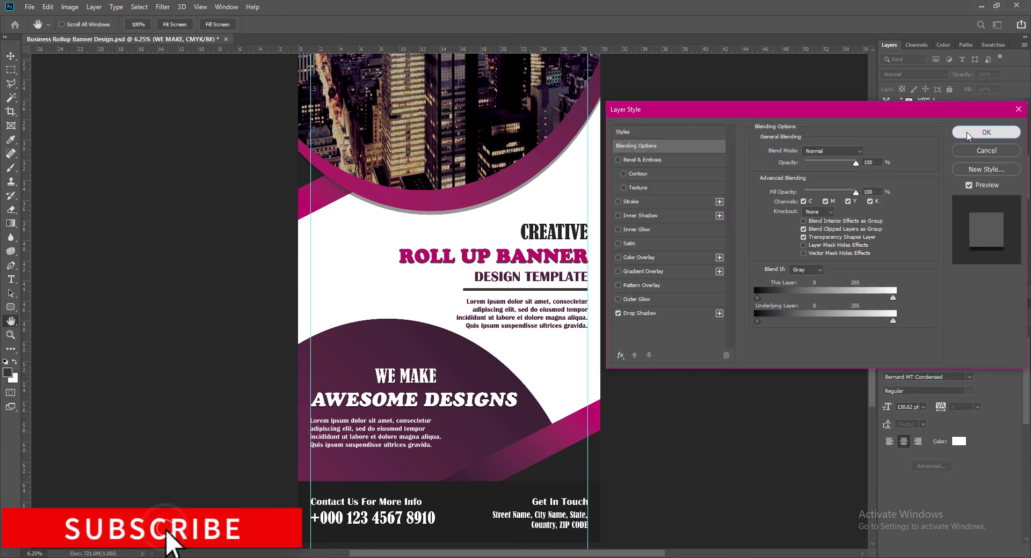
pyautogui.click(978, 133)
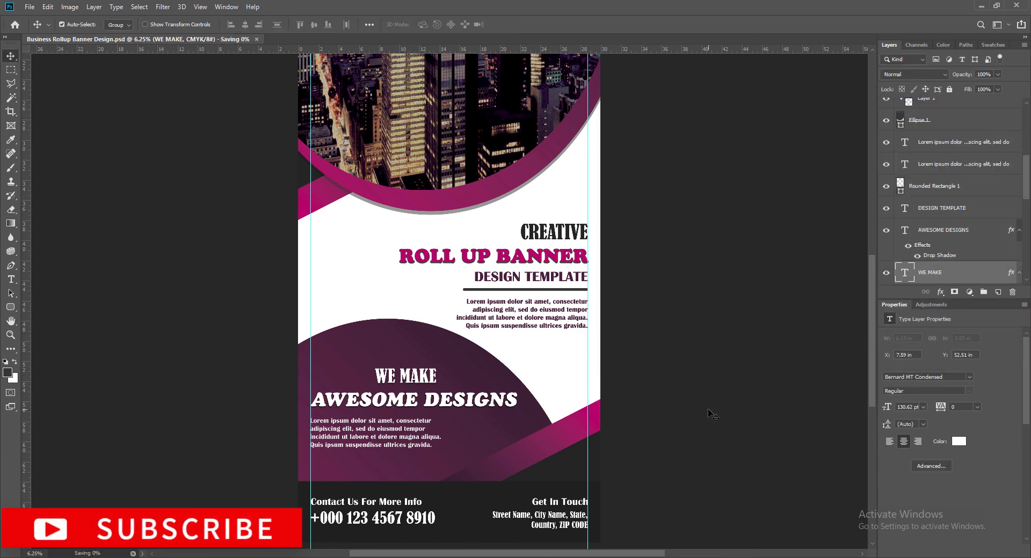
pyautogui.hotkey('ctrl', 's')
# Nudge "WE MAKE" slightly up and to the right, to about X 7.7 in, Y 52.35 in
pyautogui.press('Up')
pyautogui.press('Up')
pyautogui.press('Up')
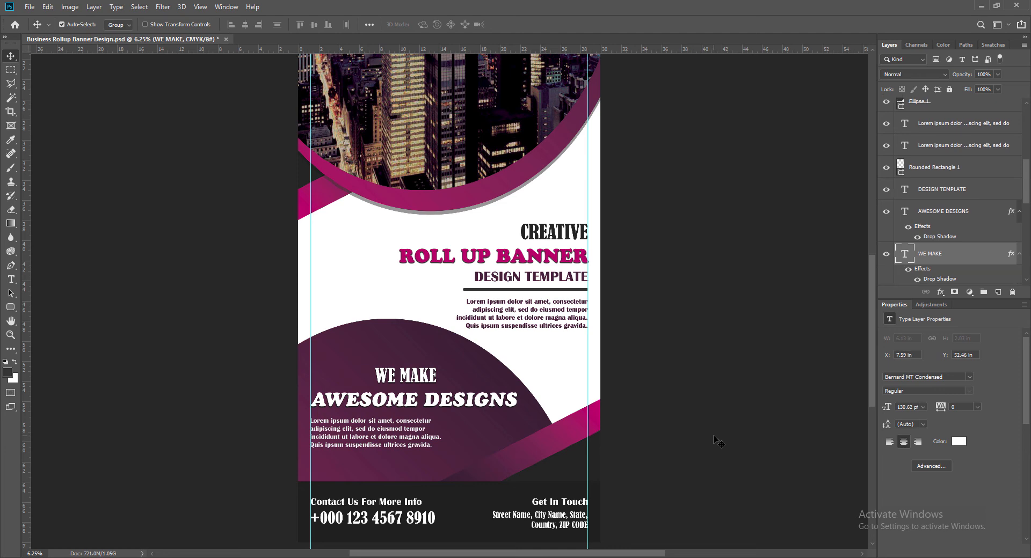
pyautogui.press('Right')
pyautogui.press('Right')
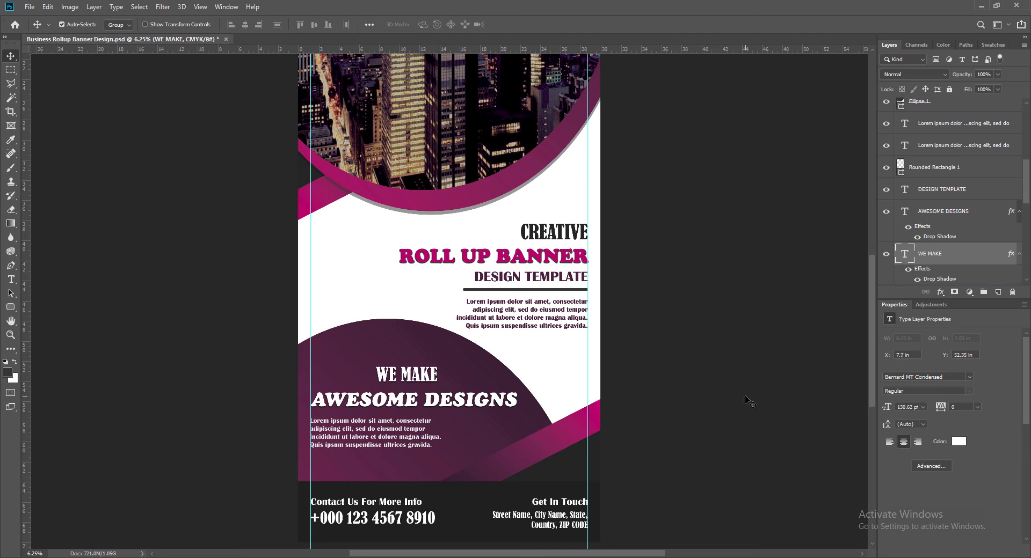
# Nudge "WE MAKE", "AWESOME DESIGNS" and the paragraph beneath up together, placing "WE MAKE" at about Y 52.03 in, and save
pyautogui.keyDown('shift'); pyautogui.click(513, 403); pyautogui.keyUp('shift')
pyautogui.keyDown('shift'); pyautogui.click(388, 429); pyautogui.keyUp('shift')
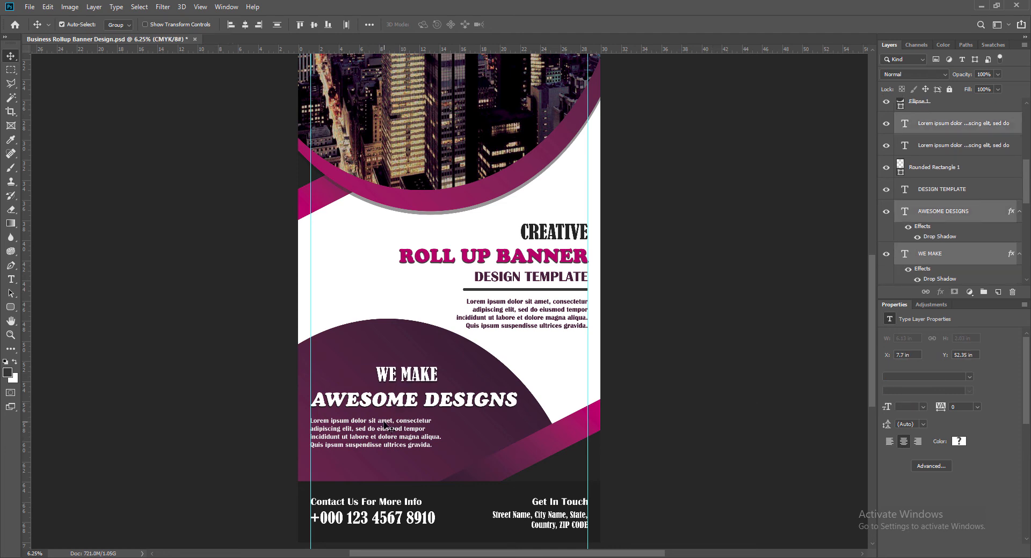
pyautogui.press('Up')
pyautogui.press('Up')
pyautogui.press('Up')
pyautogui.press('Up')
pyautogui.press('Up')
pyautogui.click(711, 451)
pyautogui.hotkey('ctrl', 's')
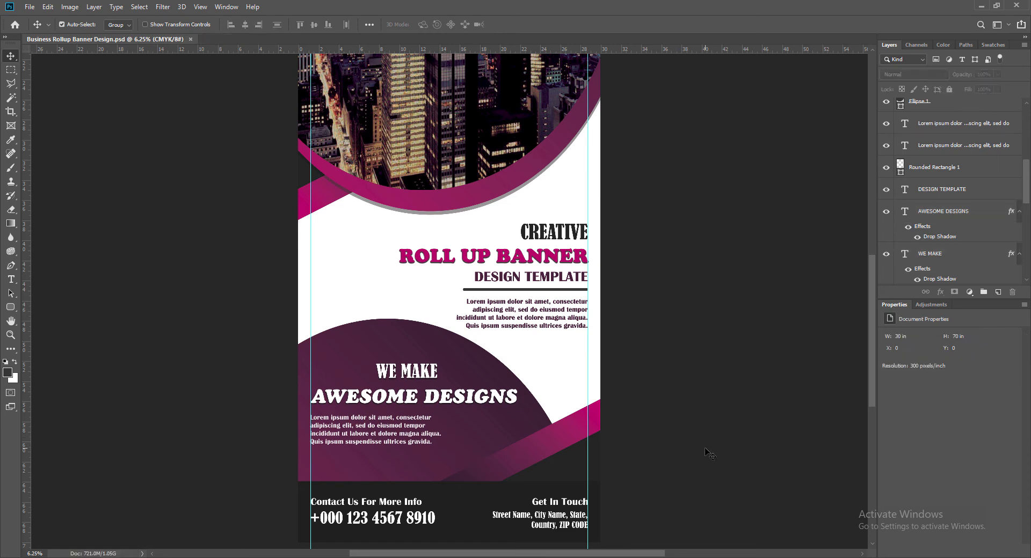
pyautogui.click(997, 292)
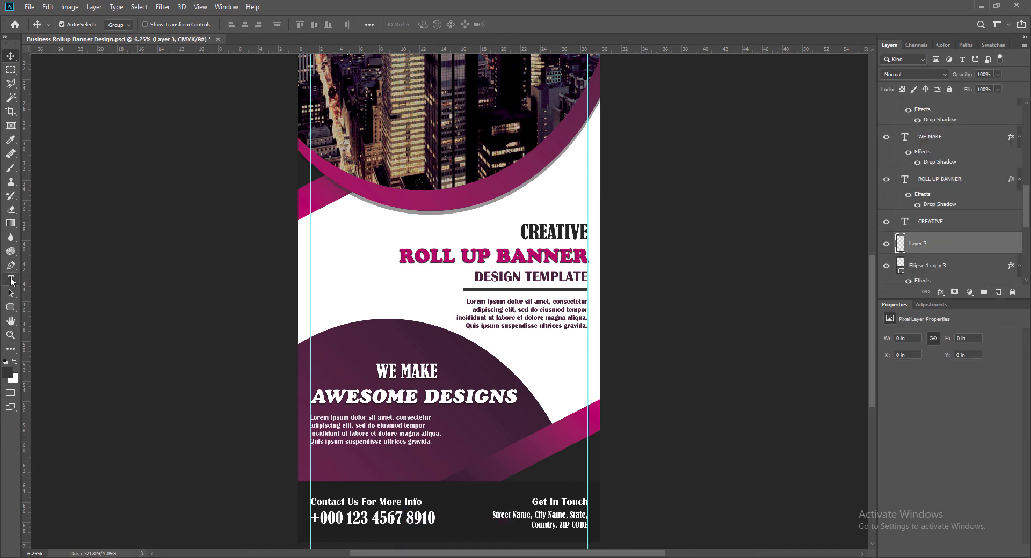
pyautogui.click(11, 279)
pyautogui.click(316, 475)
pyautogui.write('WWW.')
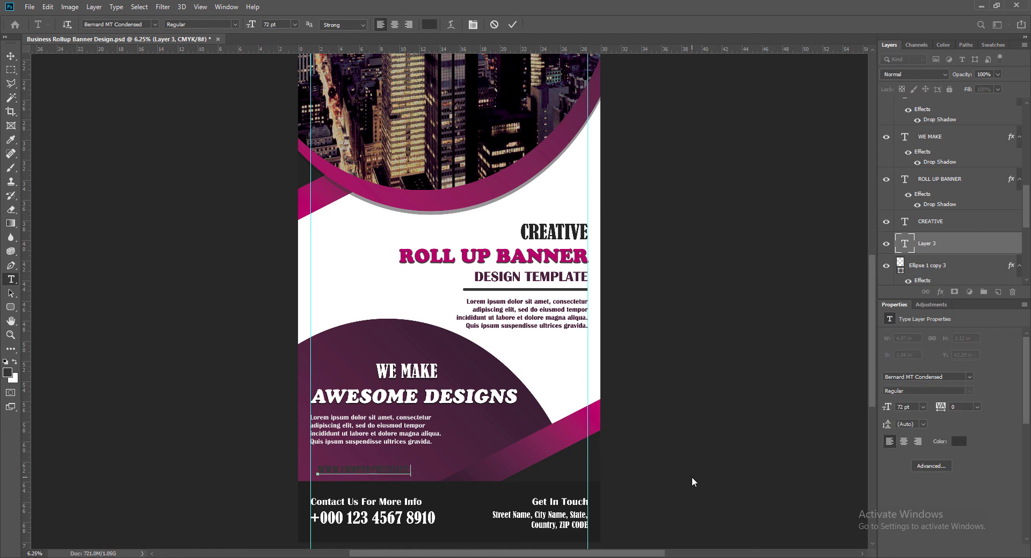
# Format the website text in white (ffffff) with the Britannic Bold font
pyautogui.click(430, 24)
pyautogui.click(375, 398)
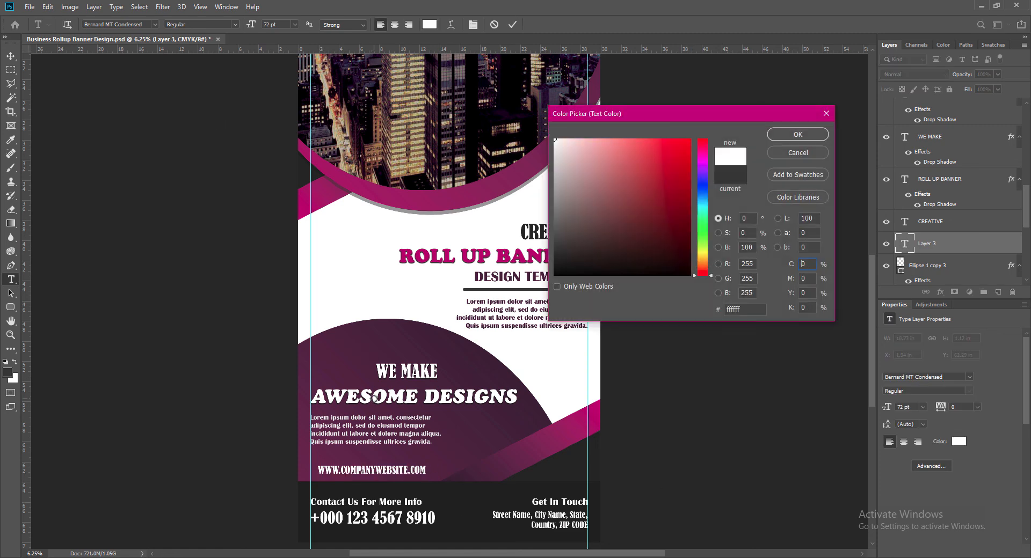
pyautogui.press('Return')
pyautogui.click(155, 24)
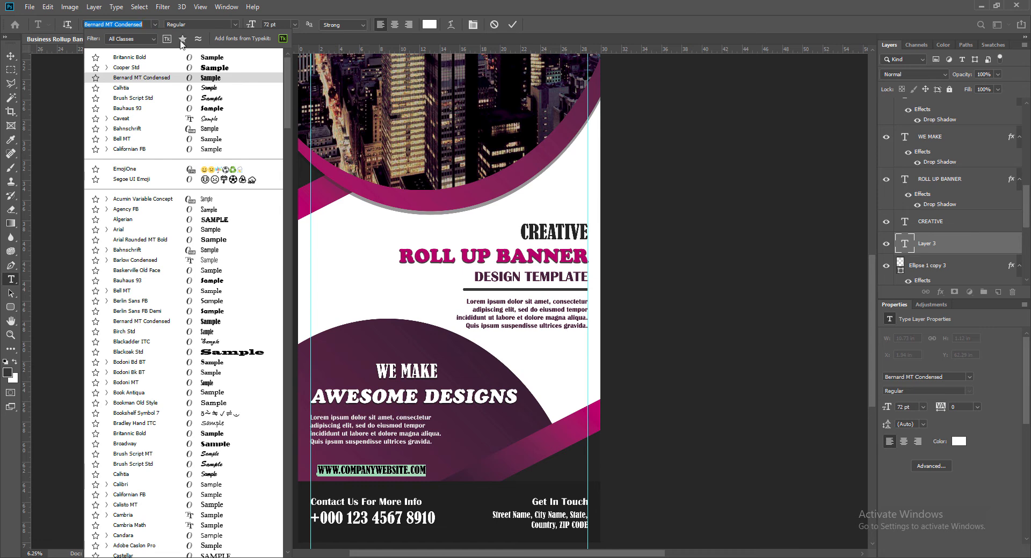
pyautogui.click(204, 57)
pyautogui.click(514, 25)
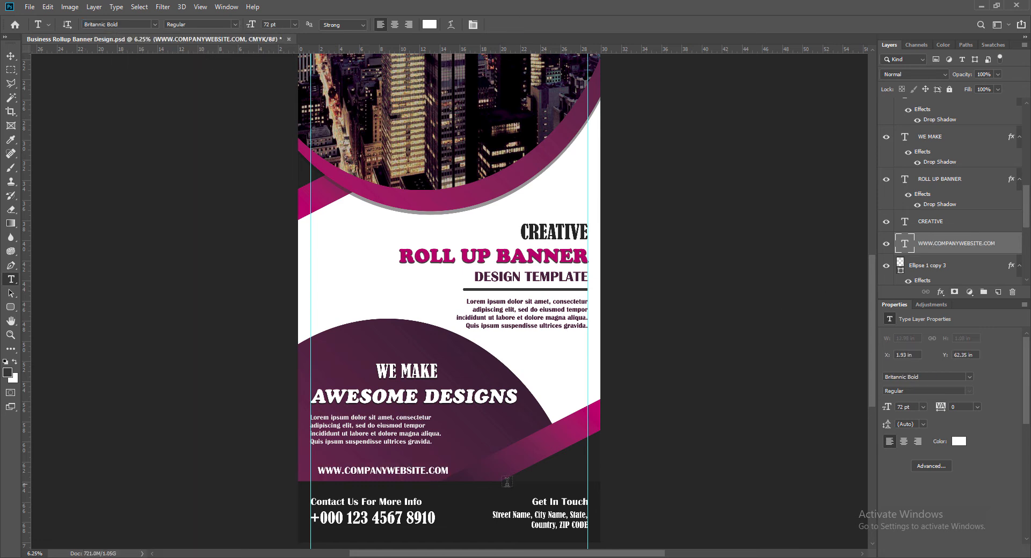
pyautogui.click(11, 56)
pyautogui.doubleClick(966, 243)
pyautogui.click(618, 313)
pyautogui.click(969, 134)
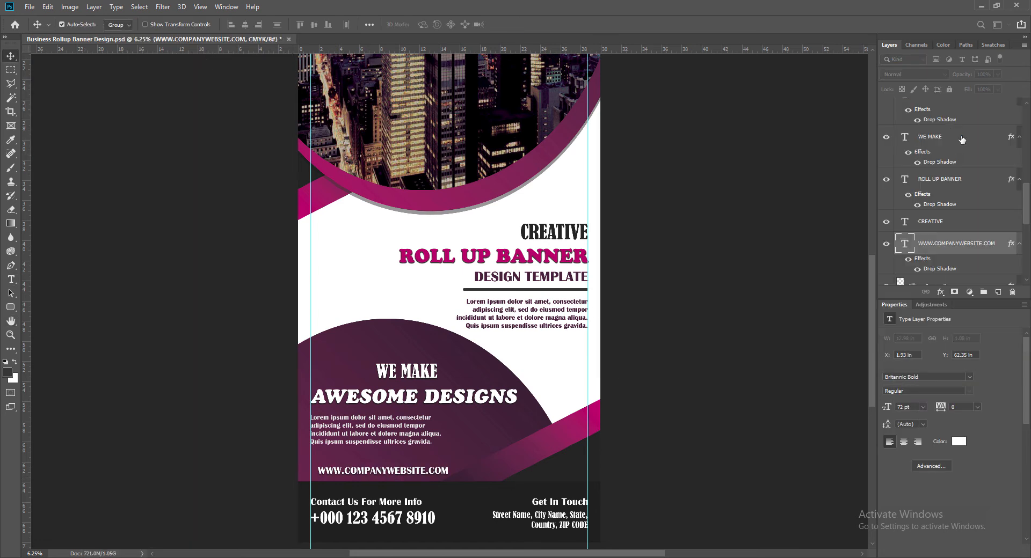
# Nudge the website text left to the left margin guide, at about X 1.19 in
pyautogui.hotkey('shift', 'Left')
pyautogui.hotkey('shift', 'Left')
pyautogui.hotkey('shift', 'Left')
pyautogui.hotkey('shift', 'Left')
pyautogui.hotkey('shift', 'Left')
pyautogui.hotkey('shift', 'Left')
pyautogui.hotkey('shift', 'Left')
pyautogui.hotkey('shift', 'Left')
pyautogui.hotkey('shift', 'Left')
pyautogui.hotkey('shift', 'Left')
pyautogui.hotkey('shift', 'Left')
pyautogui.hotkey('shift', 'Left')
pyautogui.hotkey('shift', 'Left')
pyautogui.hotkey('shift', 'Left')
pyautogui.hotkey('shift', 'Left')
pyautogui.hotkey('shift', 'Left')
pyautogui.hotkey('shift', 'Left')
pyautogui.hotkey('shift', 'Left')
pyautogui.hotkey('shift', 'Left')
pyautogui.hotkey('shift', 'Left')
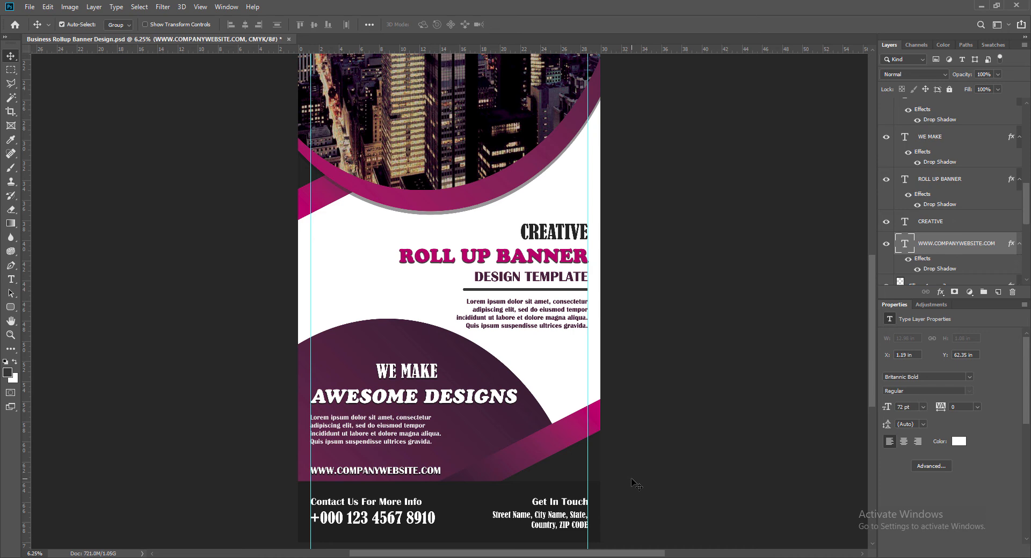
pyautogui.hotkey('shift', 'Down')
pyautogui.hotkey('shift', 'Down')
pyautogui.hotkey('shift', 'Down')
pyautogui.hotkey('shift', 'Down')
pyautogui.hotkey('shift', 'Down')
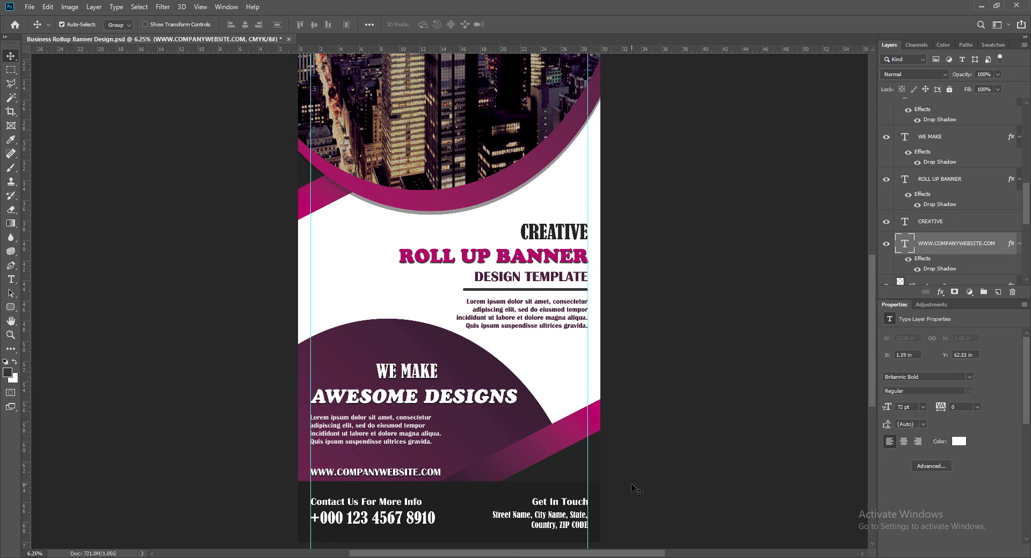
pyautogui.hotkey('shift', 'Up')
pyautogui.hotkey('shift', 'Up')
pyautogui.hotkey('shift', 'Up')
pyautogui.hotkey('shift', 'Up')
pyautogui.hotkey('shift', 'Up')
# Lower "WE MAKE", "AWESOME DESIGNS" and their paragraph together so "WE MAKE" sits at about Y 52.24 in, and save
pyautogui.click(406, 371)
pyautogui.keyDown('shift'); pyautogui.click(384, 396); pyautogui.keyUp('shift')
pyautogui.keyDown('shift'); pyautogui.click(356, 420); pyautogui.keyUp('shift')
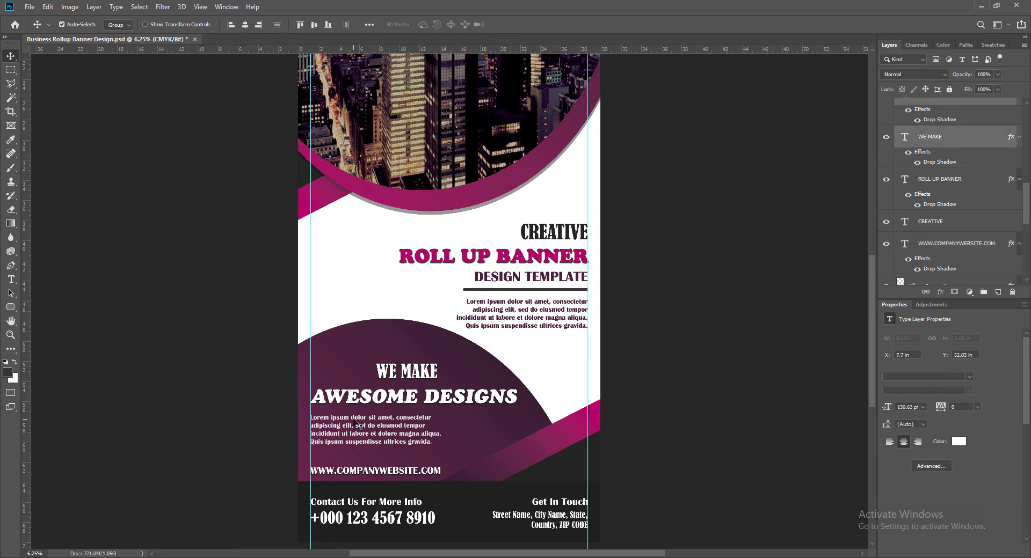
pyautogui.hotkey('shift', 'Down')
pyautogui.hotkey('shift', 'Down')
pyautogui.hotkey('shift', 'Down')
pyautogui.hotkey('shift', 'Down')
pyautogui.hotkey('shift', 'Down')
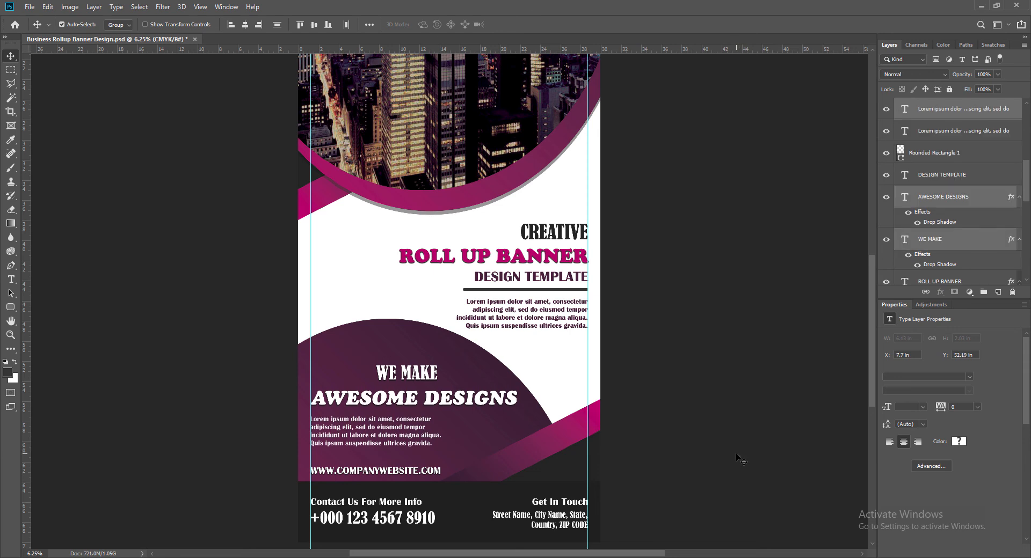
pyautogui.hotkey('shift', 'Down')
pyautogui.hotkey('shift', 'Down')
pyautogui.hotkey('shift', 'Down')
pyautogui.hotkey('shift', 'Down')
pyautogui.hotkey('shift', 'Down')
pyautogui.hotkey('shift', 'Up')
pyautogui.hotkey('shift', 'Up')
pyautogui.hotkey('shift', 'Up')
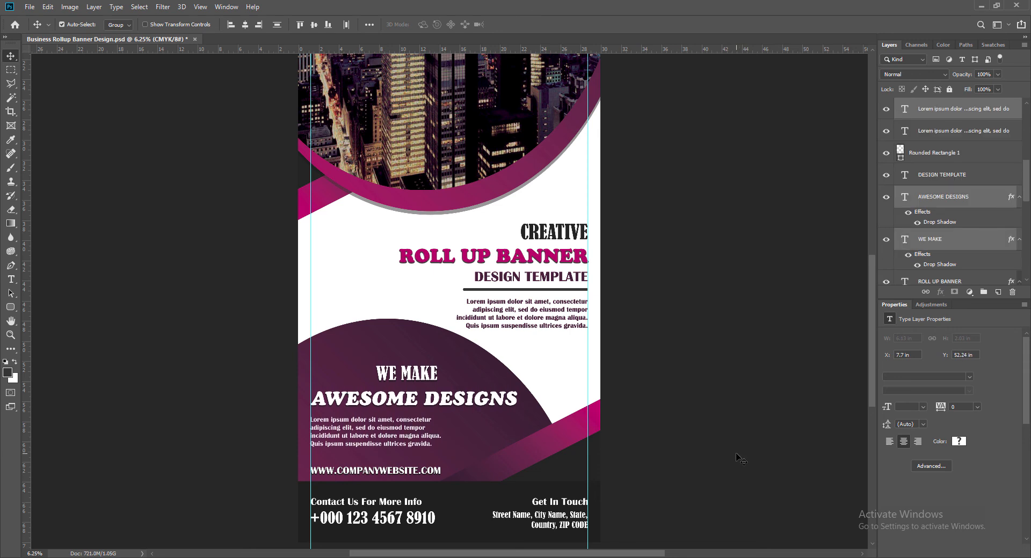
pyautogui.hotkey('ctrl', 's')
# Widen the paragraph text box beneath "AWESOME DESIGNS" to about 20.71 in, matching the heading's width
pyautogui.doubleClick(370, 428)
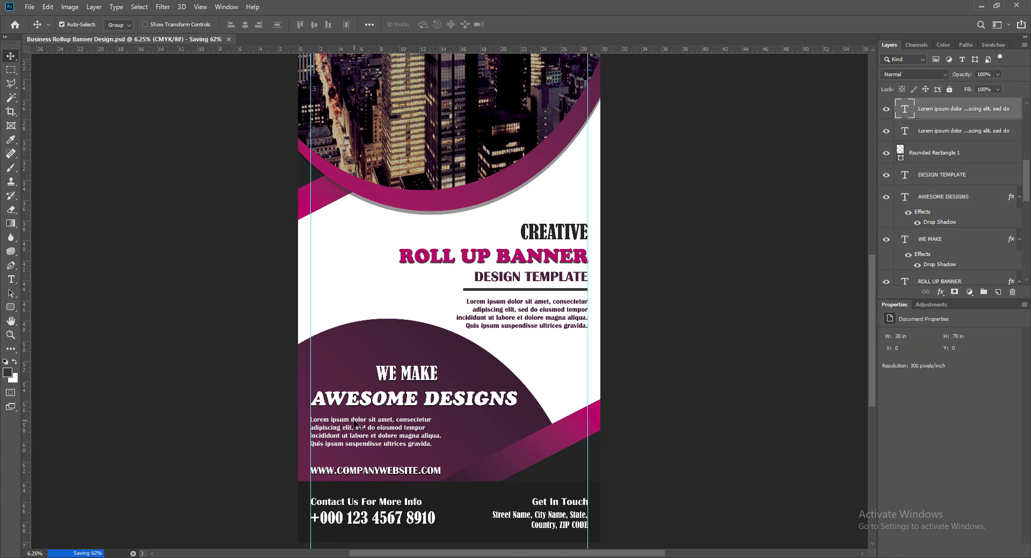
pyautogui.moveTo(466, 433); pyautogui.dragTo(518, 433)
pyautogui.click(510, 24)
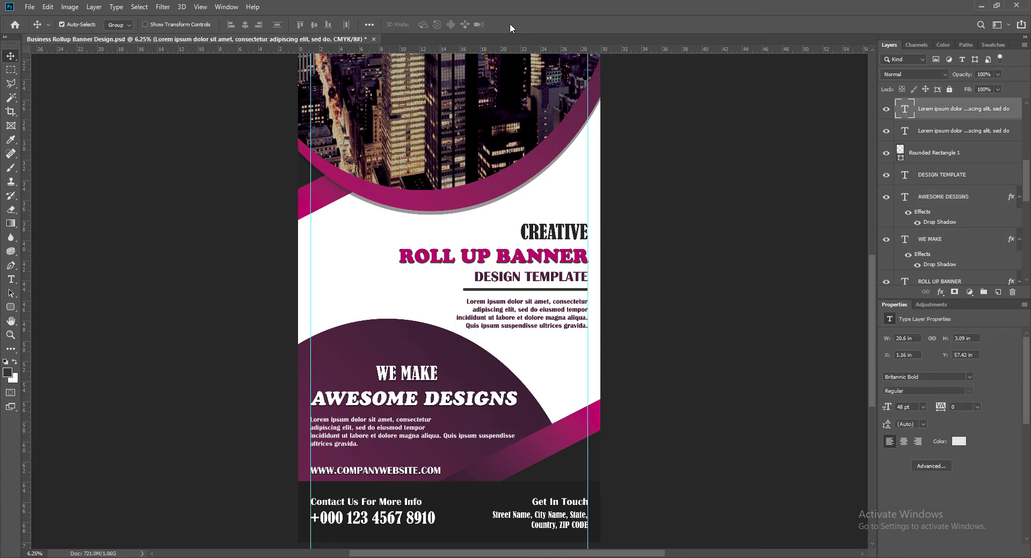
pyautogui.doubleClick(398, 425)
pyautogui.moveTo(519, 433)
pyautogui.mouseDown()
pyautogui.moveTo(537, 433)
pyautogui.moveTo(518, 432)
pyautogui.mouseUp()
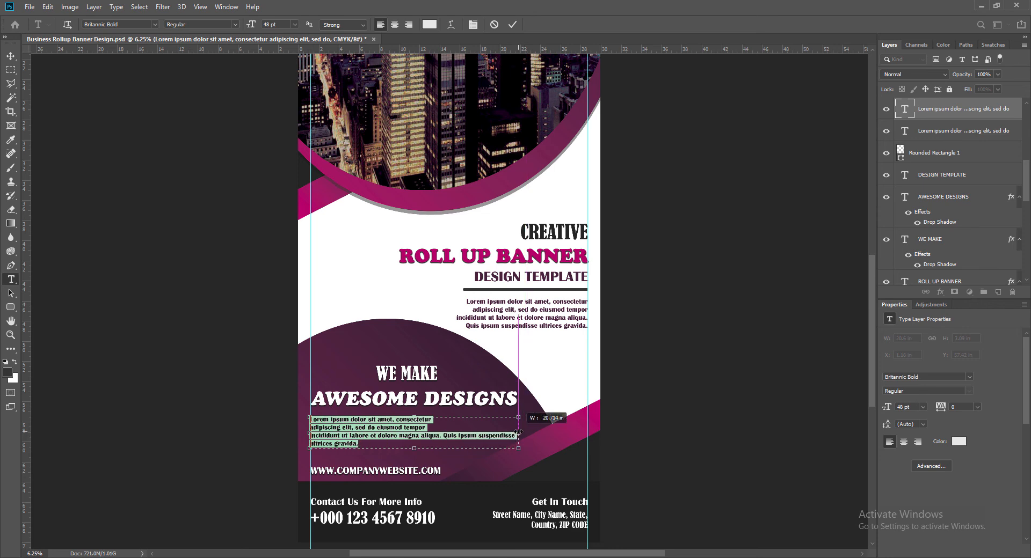
# Remove the line break before "incididunt" in the paragraph, shorten its text box to about 2.29 in high, and save
pyautogui.click(332, 438)
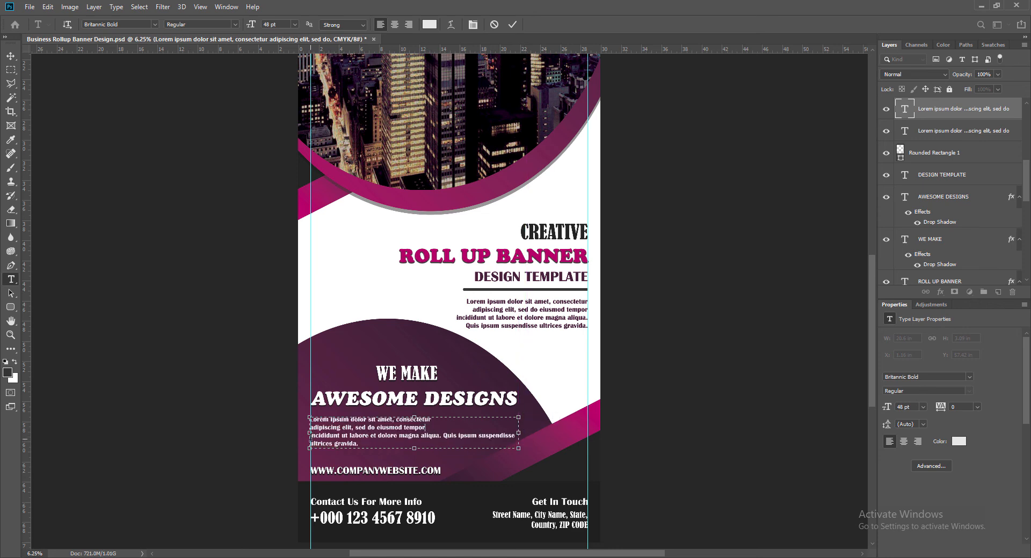
pyautogui.press('Delete')
pyautogui.moveTo(414, 449); pyautogui.dragTo(415, 441)
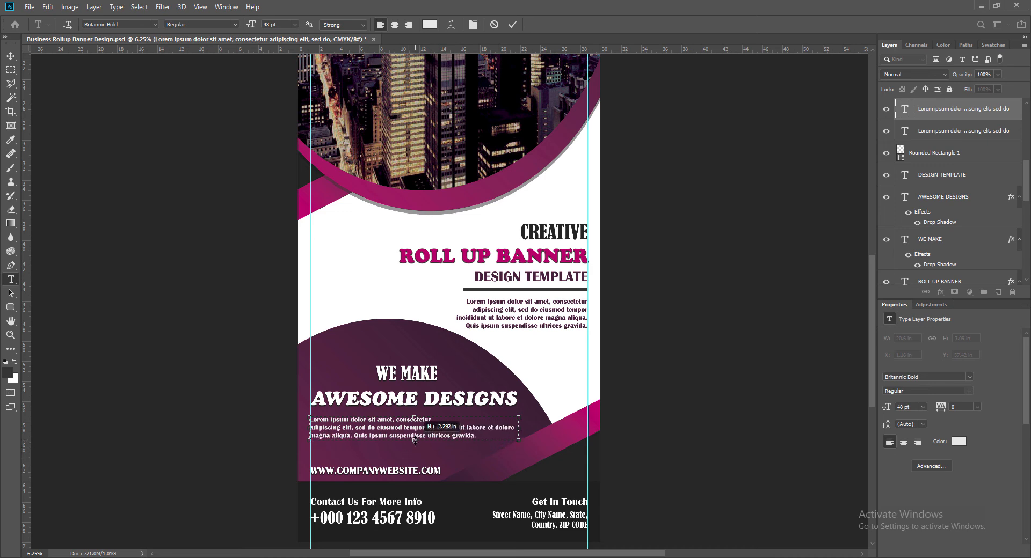
pyautogui.click(512, 24)
pyautogui.hotkey('ctrl', 's')
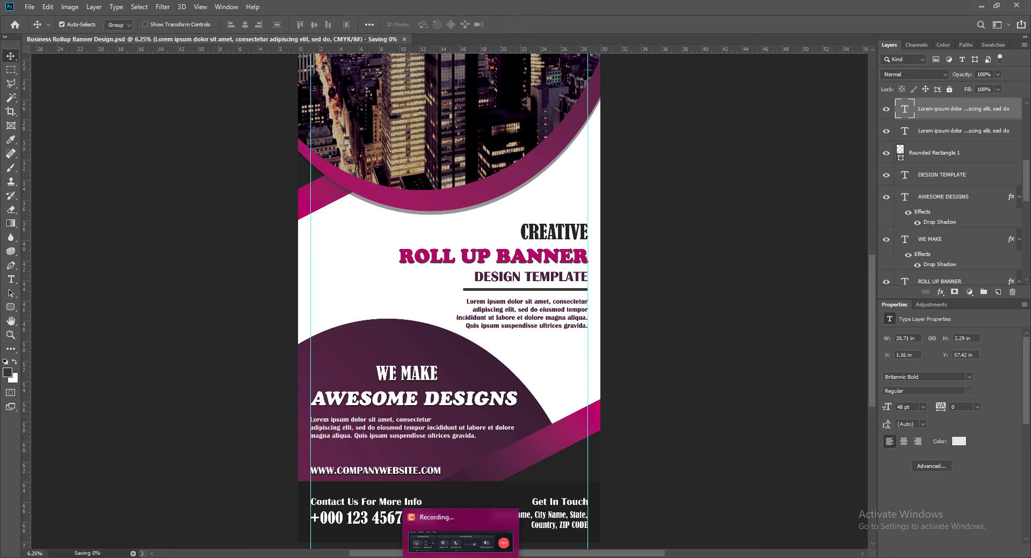
# Shift "WE MAKE", "AWESOME DESIGNS" and the paragraph down together to about Y 52.4 in for "WE MAKE", and save
pyautogui.click(385, 378)
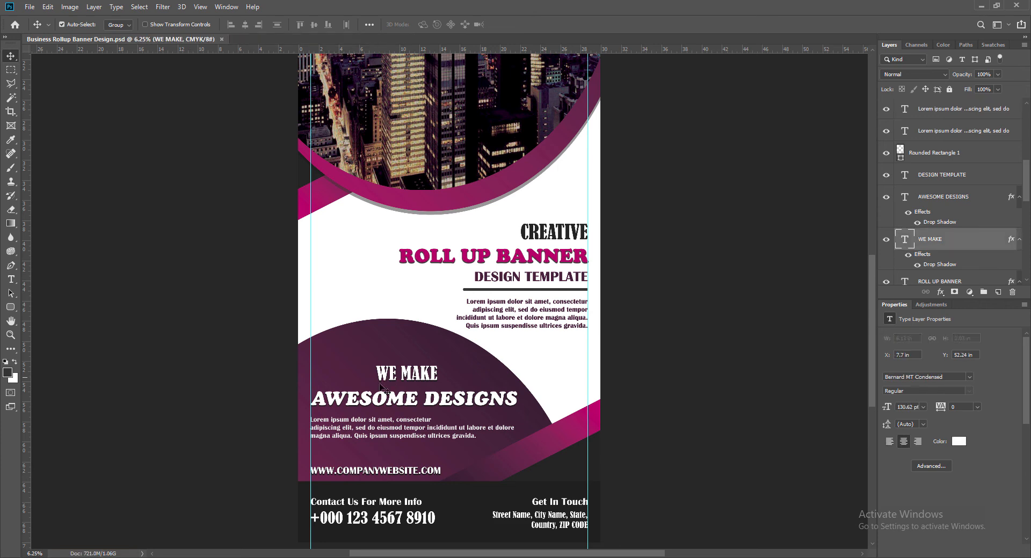
pyautogui.keyDown('shift'); pyautogui.click(375, 400); pyautogui.keyUp('shift')
pyautogui.keyDown('shift'); pyautogui.click(353, 426); pyautogui.keyUp('shift')
pyautogui.hotkey('shift', 'Down')
pyautogui.hotkey('shift', 'Down')
pyautogui.hotkey('shift', 'Down')
pyautogui.hotkey('shift', 'Down')
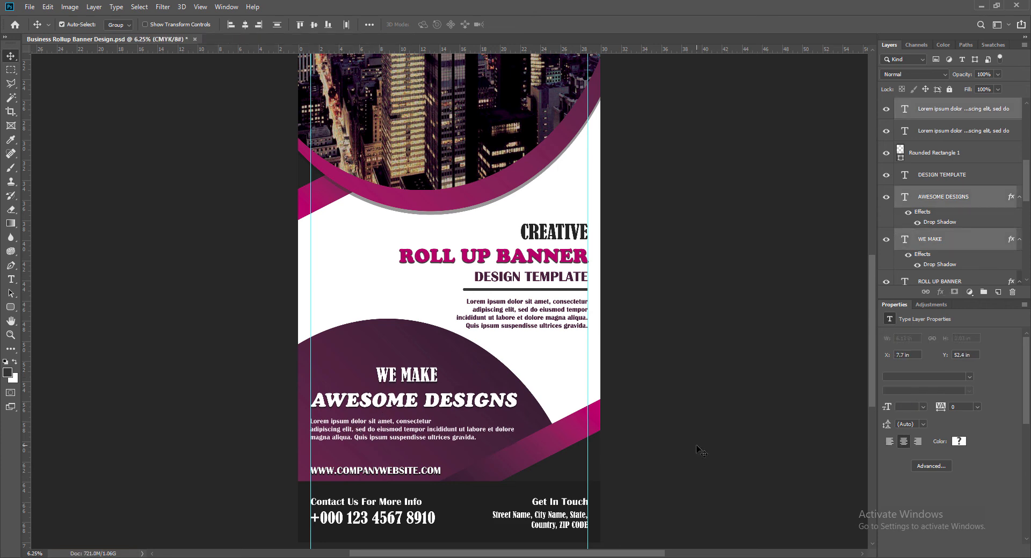
pyautogui.hotkey('ctrl', 's')
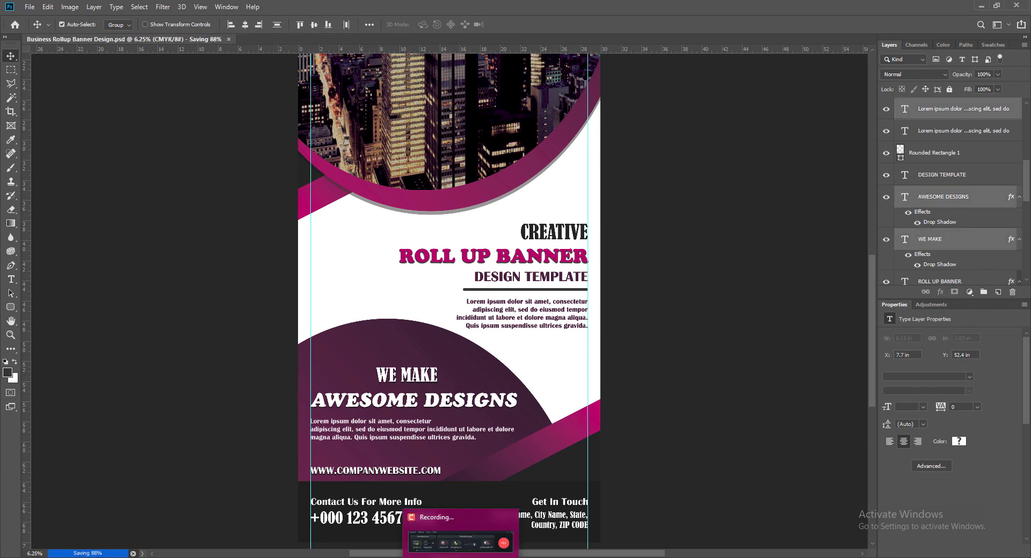
# Open Channel DP.png and copy its logo layer onto the banner's city photo
pyautogui.scroll(5, 743, 436)
pyautogui.scroll(-3, 744, 440)
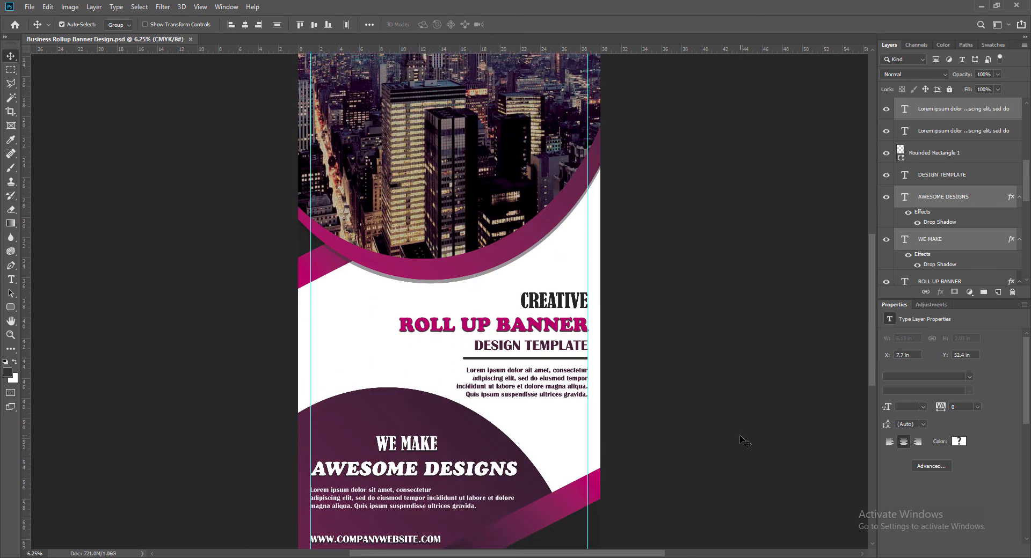
pyautogui.scroll(4, 743, 439)
pyautogui.click(30, 7)
pyautogui.moveTo(81, 70)
pyautogui.click(197, 243)
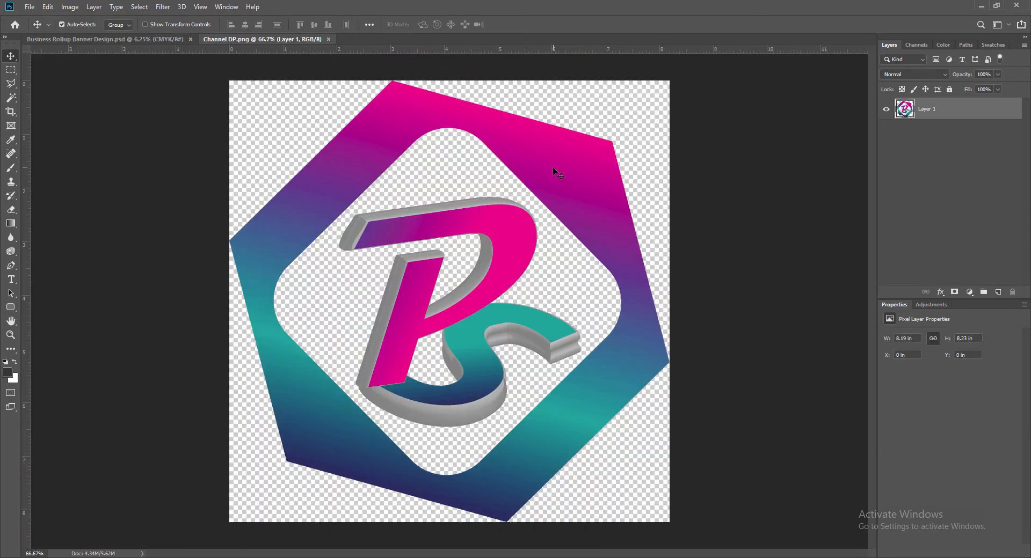
pyautogui.moveTo(554, 170); pyautogui.dragTo(436, 207)
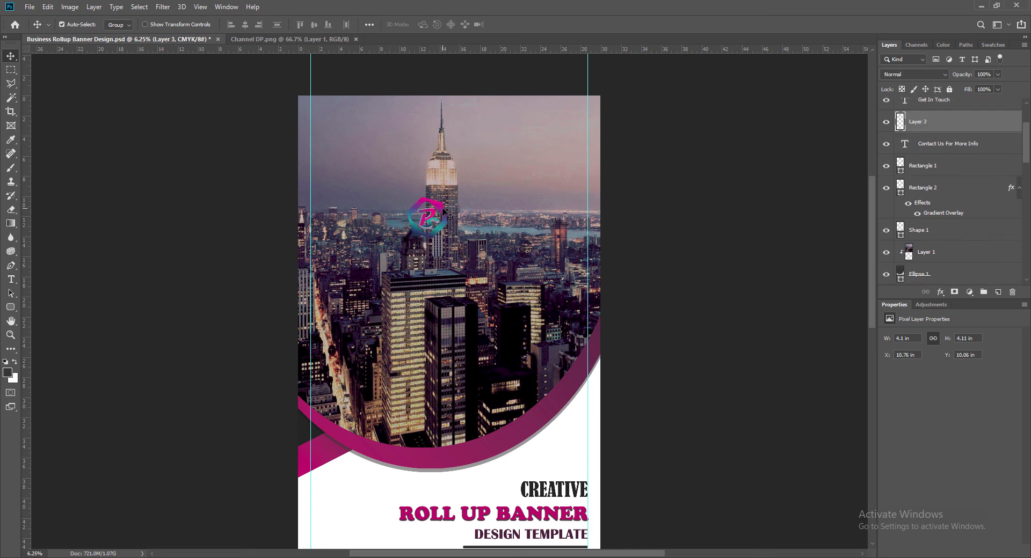
# Enlarge the logo to about 5.98 × 6.01 in and place it in the photo's upper-left corner, at about X 1.41 in, Y 1.15 in
pyautogui.moveTo(444, 211); pyautogui.dragTo(374, 177)
pyautogui.hotkey('ctrl', 't')
pyautogui.press('Return')
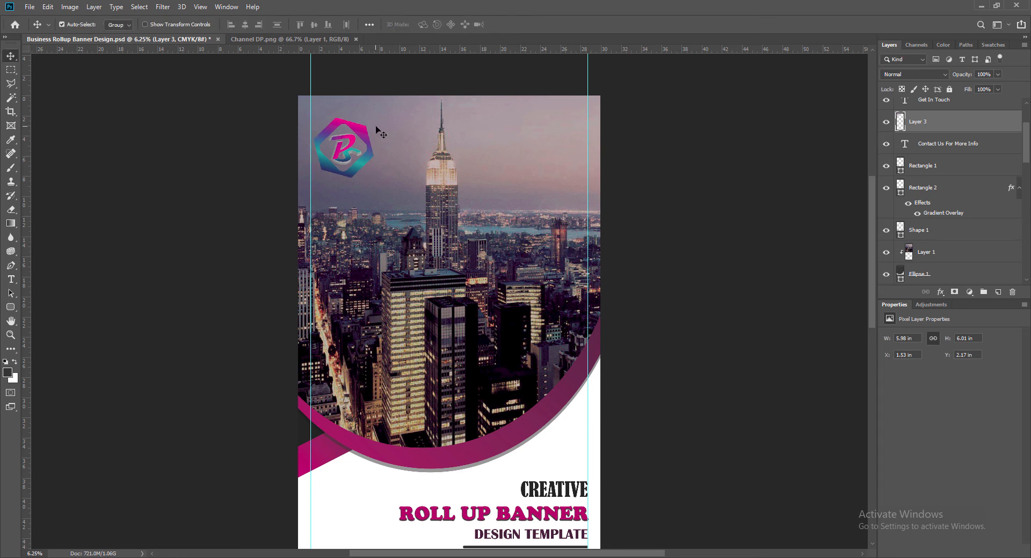
pyautogui.scroll(-2, 383, 168)
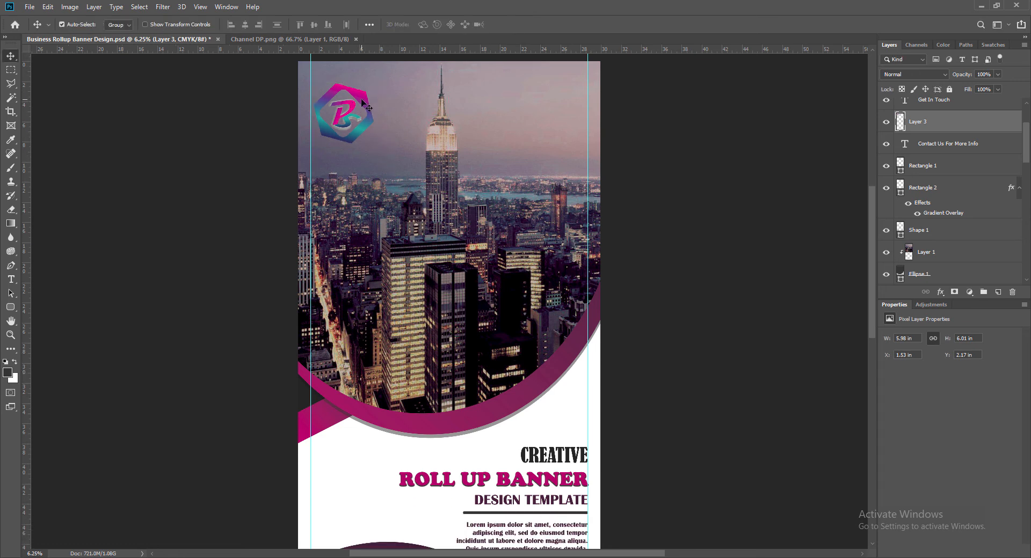
pyautogui.moveTo(362, 100); pyautogui.dragTo(361, 91)
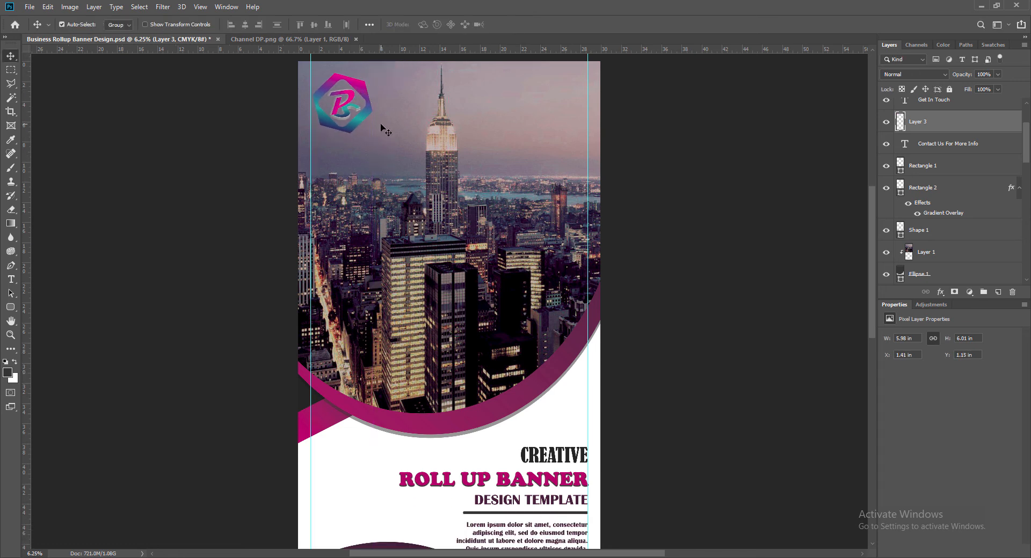
# Scale the logo down to about 5.03 × 5.05 in, keeping its upper-left corner in place
pyautogui.hotkey('ctrl', 't')
pyautogui.moveTo(373, 135); pyautogui.dragTo(363, 124)
pyautogui.click(515, 25)
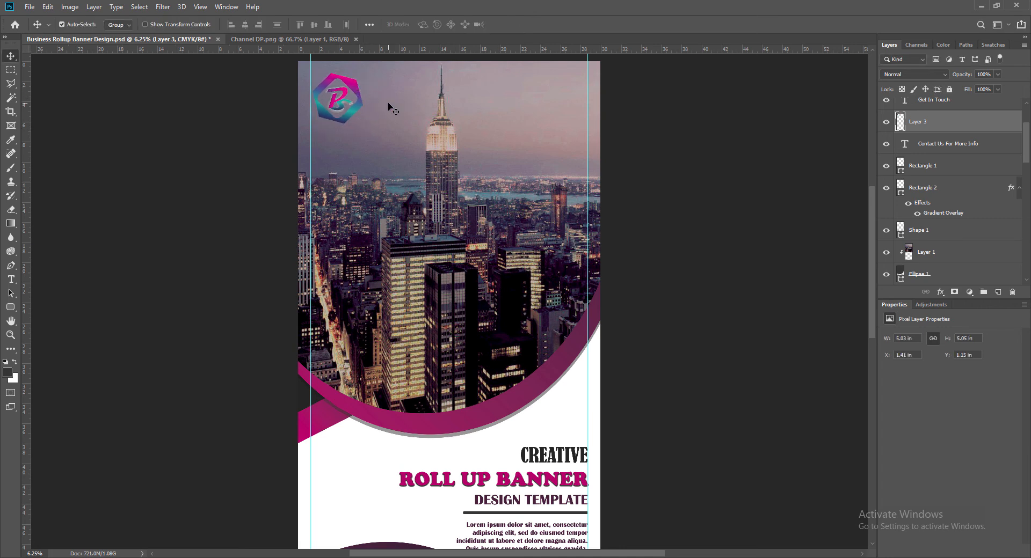
# Nudge the logo to the left margin guide, at about X 1.19 in, and save the document
pyautogui.hotkey('shift', 'Left')
pyautogui.hotkey('shift', 'Left')
pyautogui.hotkey('shift', 'Left')
pyautogui.hotkey('shift', 'Left')
pyautogui.hotkey('shift', 'Left')
pyautogui.hotkey('shift', 'Left')
pyautogui.hotkey('shift', 'Left')
pyautogui.hotkey('shift', 'Left')
pyautogui.hotkey('shift', 'Right')
pyautogui.hotkey('shift', 'Right')
pyautogui.hotkey('shift', 'Right')
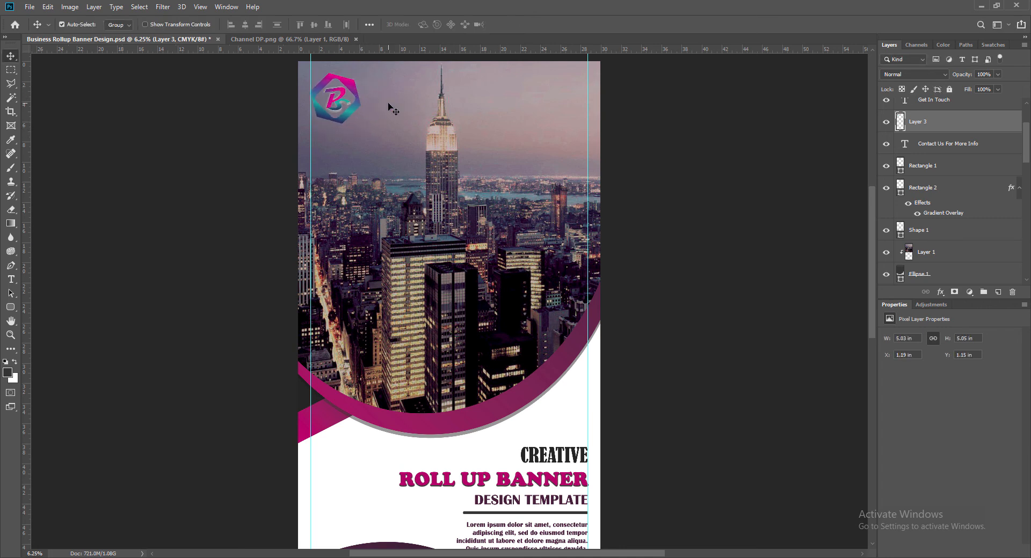
pyautogui.hotkey('ctrl', 's')
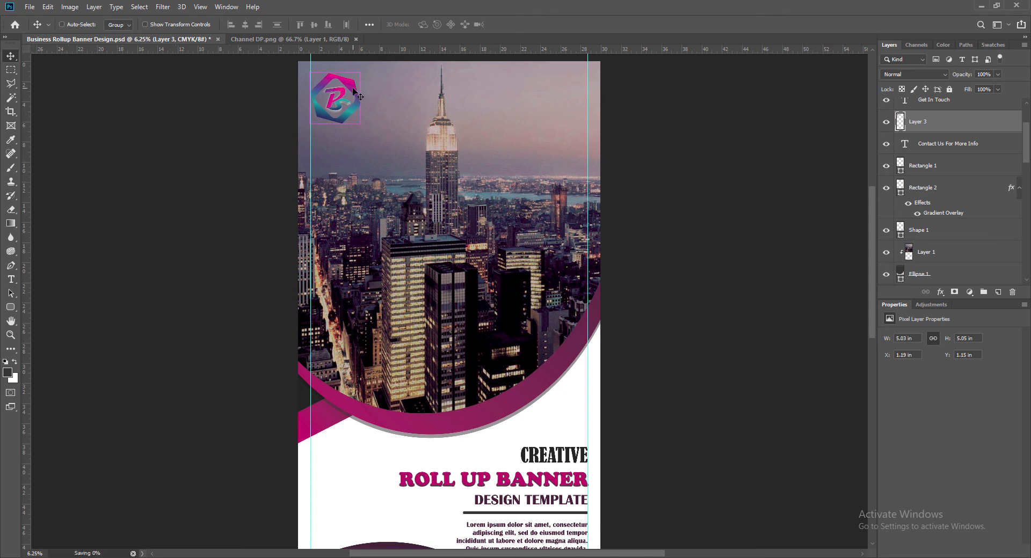
# Add an Outer Glow effect to the logo layer and set the glow colour to white (ffffff)
pyautogui.rightClick(900, 119)
pyautogui.click(913, 120)
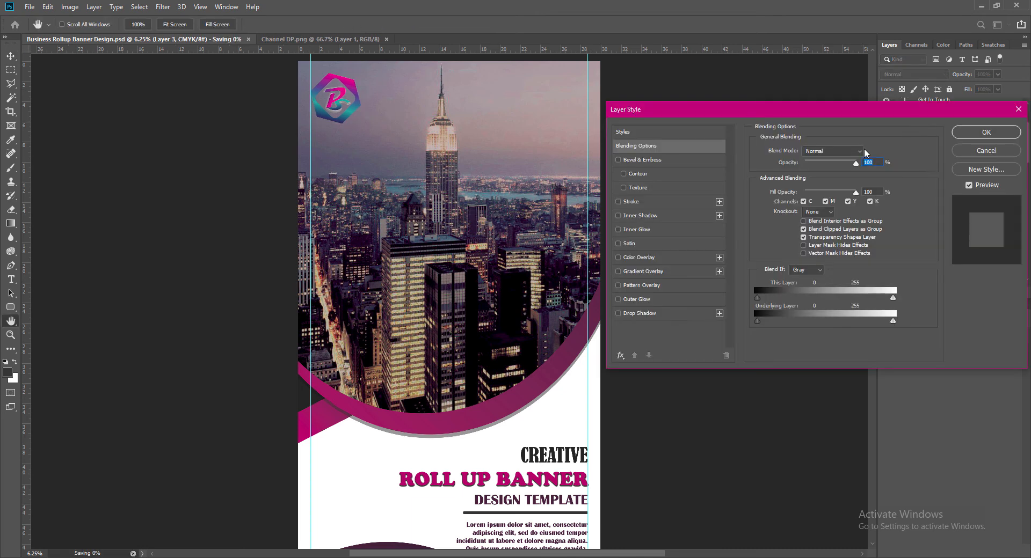
pyautogui.click(618, 299)
pyautogui.click(639, 299)
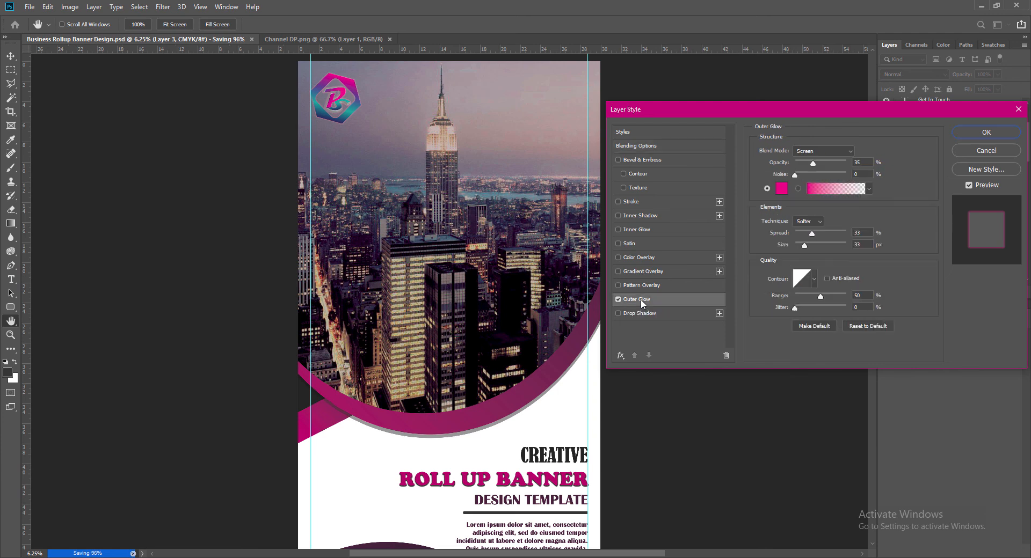
pyautogui.click(782, 188)
pyautogui.click(555, 140)
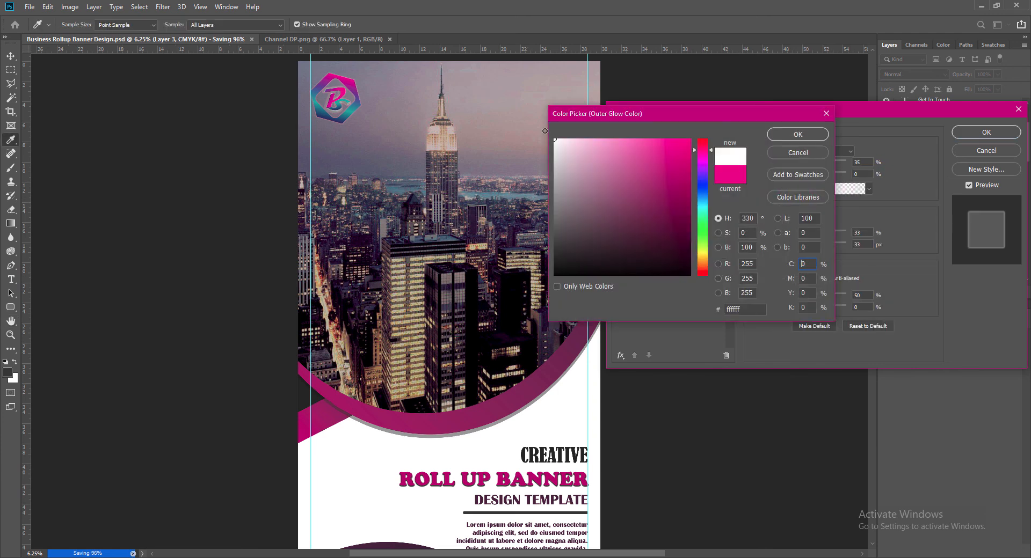
pyautogui.click(798, 135)
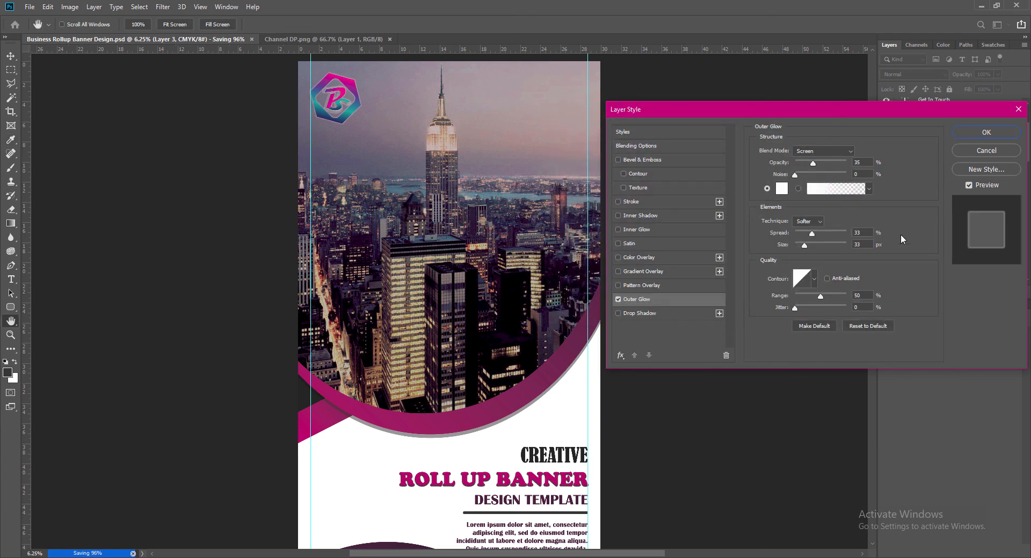
# Set the logo's outer glow to 60% opacity and 30 px size, apply the style and save the document
pyautogui.moveTo(813, 238); pyautogui.dragTo(805, 248)
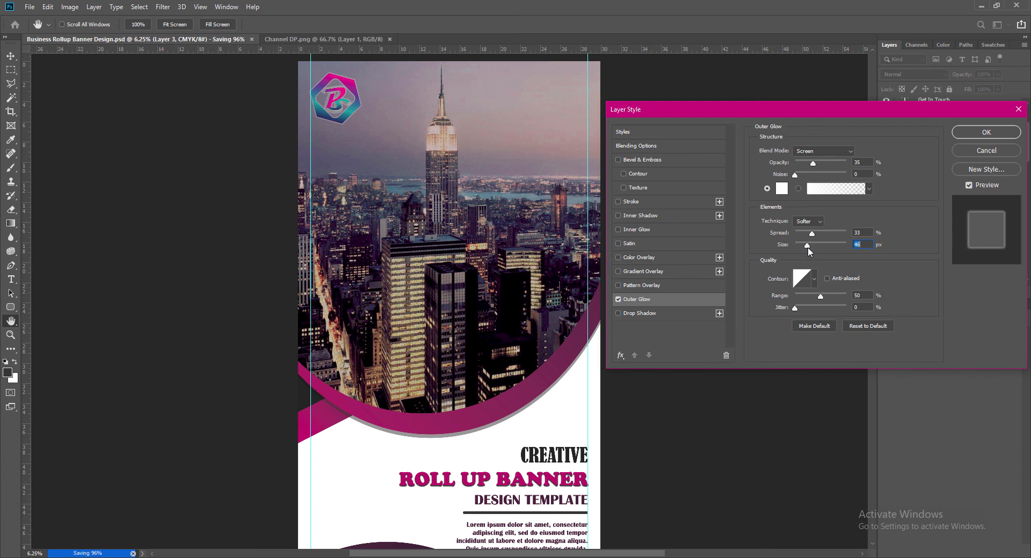
pyautogui.write('51')
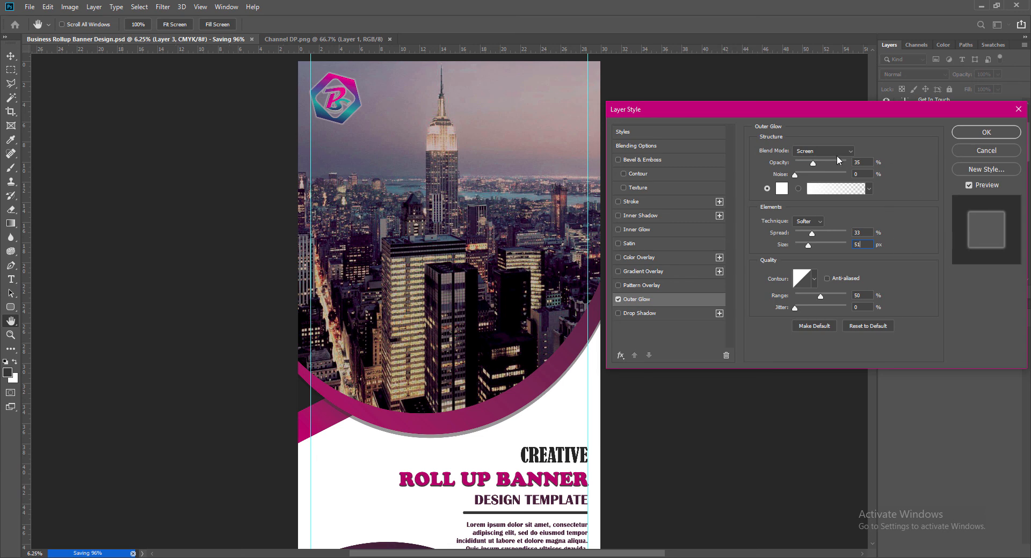
pyautogui.moveTo(820, 165); pyautogui.dragTo(820, 166)
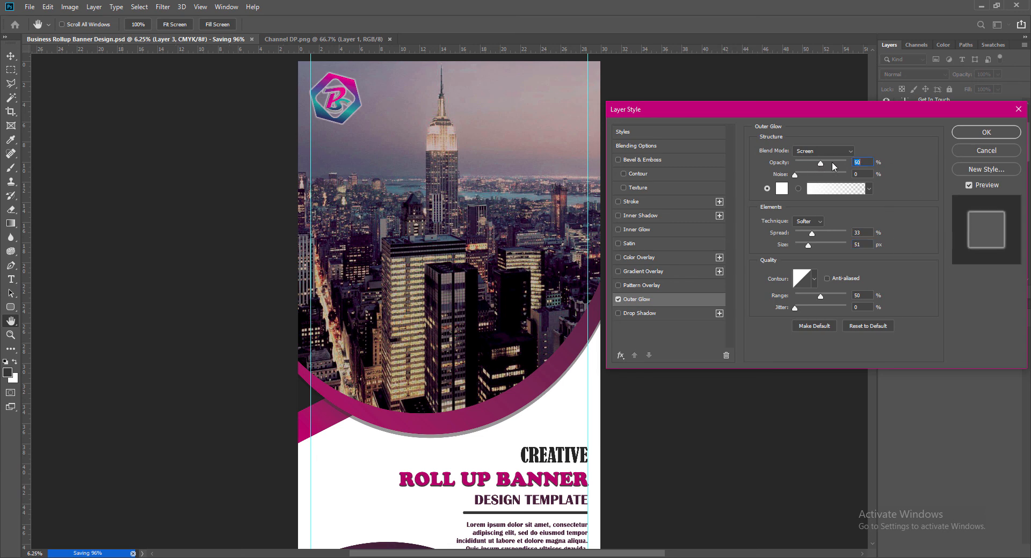
pyautogui.write('60')
pyautogui.moveTo(808, 247); pyautogui.dragTo(805, 249)
pyautogui.write('21')
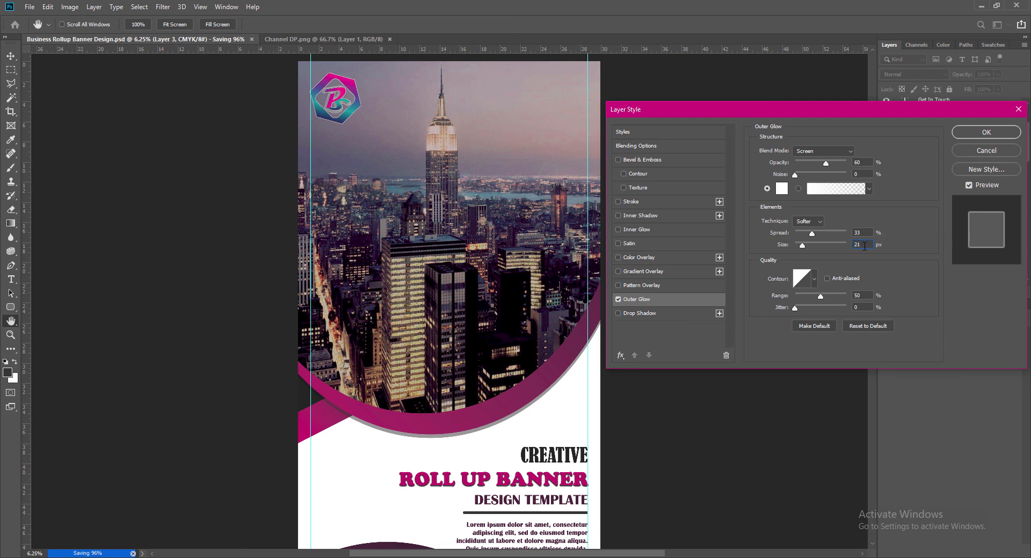
pyautogui.write('30')
pyautogui.write('30')
pyautogui.click(960, 134)
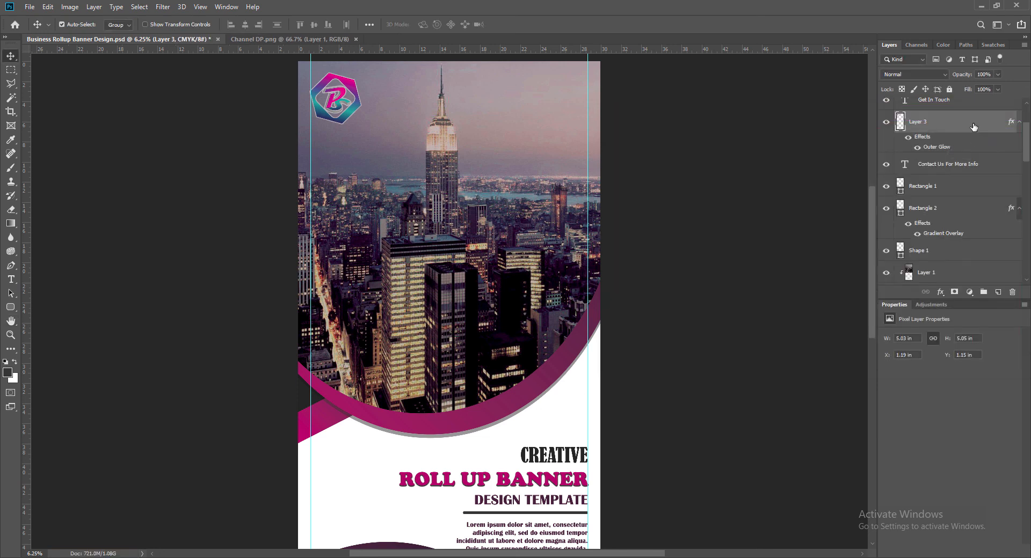
pyautogui.hotkey('ctrl', 's')
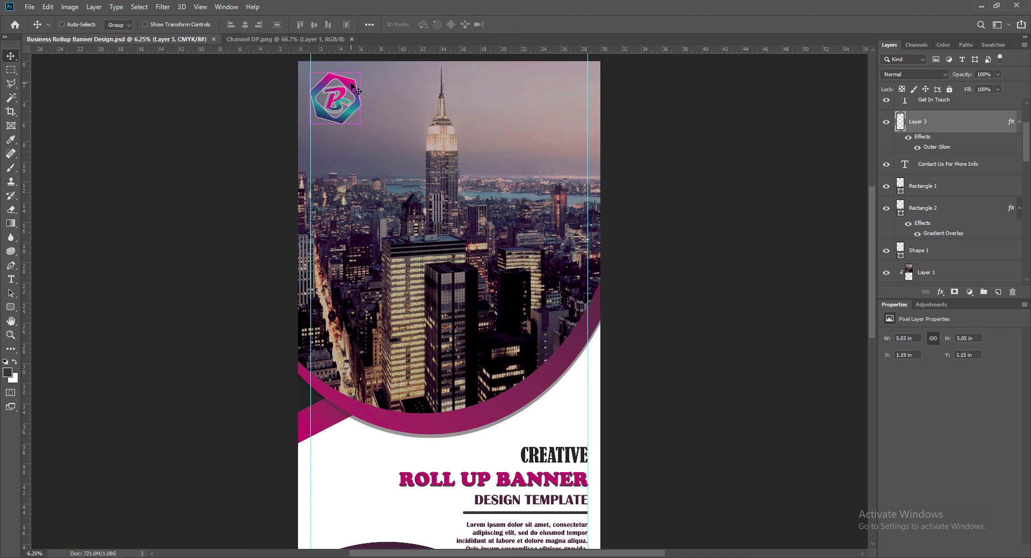
# Scale the logo down to about 4.2 × 4.22 in, keeping its upper-left corner in place
pyautogui.hotkey('ctrl', 't')
pyautogui.moveTo(357, 120); pyautogui.dragTo(349, 111)
pyautogui.click(514, 25)
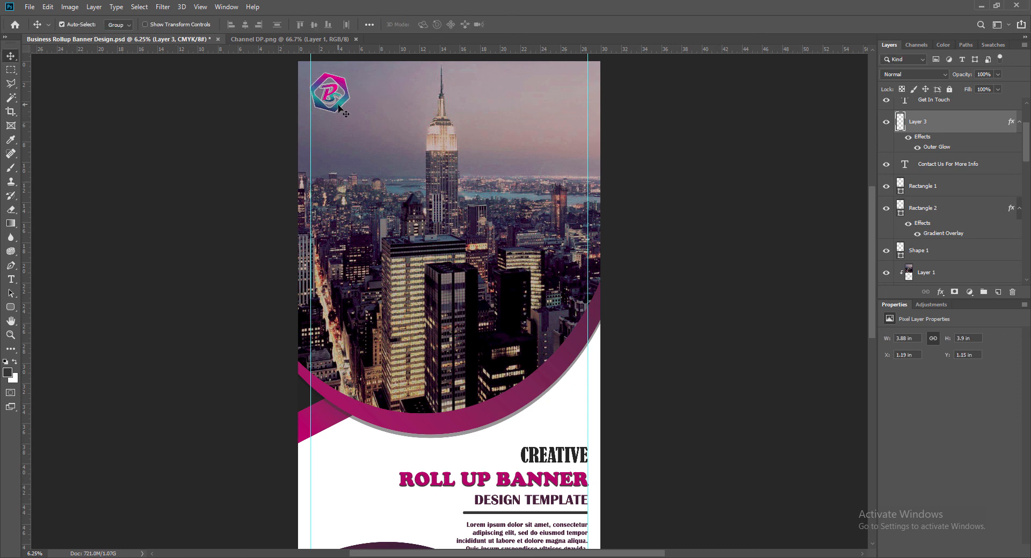
pyautogui.hotkey('ctrl', 't')
pyautogui.moveTo(350, 112); pyautogui.dragTo(353, 116)
pyautogui.click(515, 25)
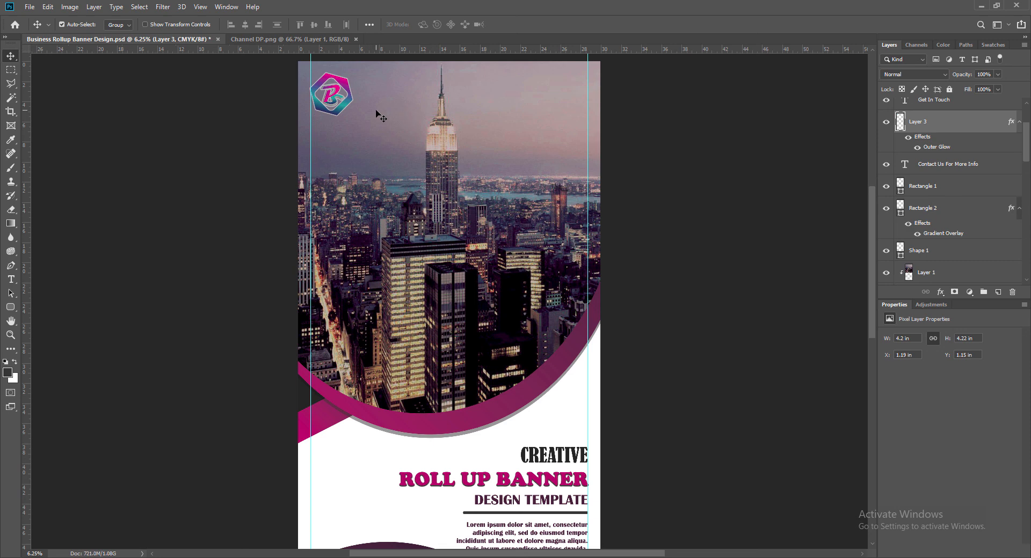
# Nudge the logo right and down to about X 1.3 in, Y 1.47 in, and save the document
pyautogui.hotkey('shift', 'Right')
pyautogui.hotkey('shift', 'Right')
pyautogui.hotkey('shift', 'Right')
pyautogui.hotkey('shift', 'Down')
pyautogui.hotkey('shift', 'Down')
pyautogui.hotkey('shift', 'Down')
pyautogui.hotkey('shift', 'Down')
pyautogui.hotkey('shift', 'Down')
pyautogui.hotkey('shift', 'Down')
pyautogui.hotkey('shift', 'Down')
pyautogui.hotkey('shift', 'Down')
pyautogui.hotkey('shift', 'Down')
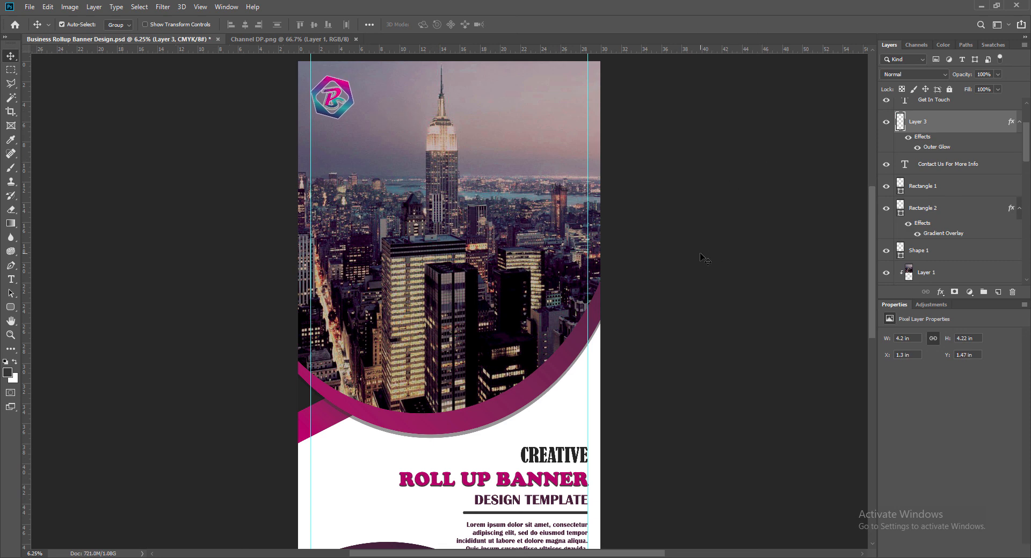
pyautogui.hotkey('ctrl', 's')
# Duplicate the CREATIVE title onto the top of the photo at about X 9.04 in, Y 1.28 in, with its layer above Shape 1
pyautogui.click(538, 459)
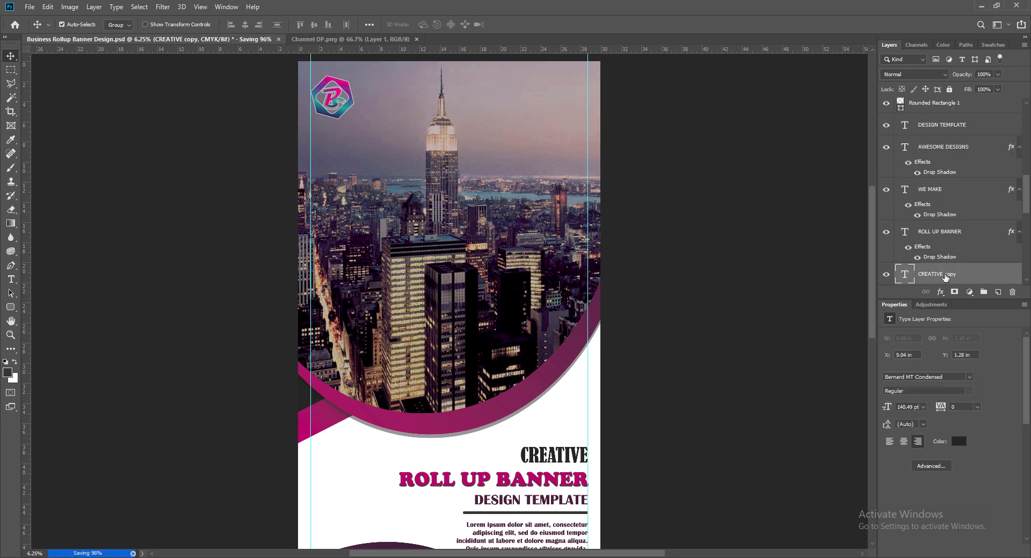
pyautogui.hotkey('ctrl', 'j')
pyautogui.moveTo(937, 274); pyautogui.dragTo(941, 105)
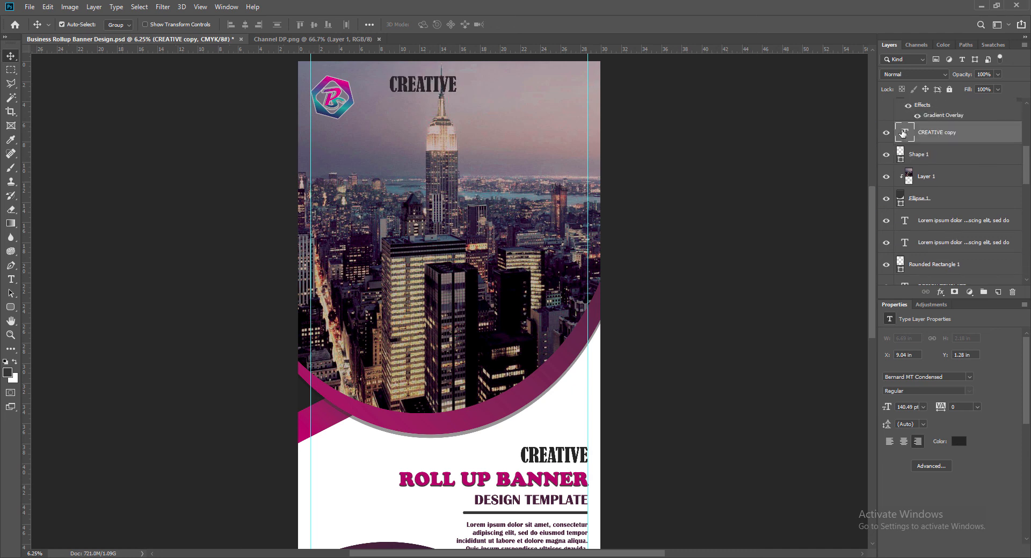
# Left-align the copied CREATIVE text, colour it white and replace its wording with PIYASTICK
pyautogui.doubleClick(427, 91)
pyautogui.click(380, 24)
pyautogui.click(430, 24)
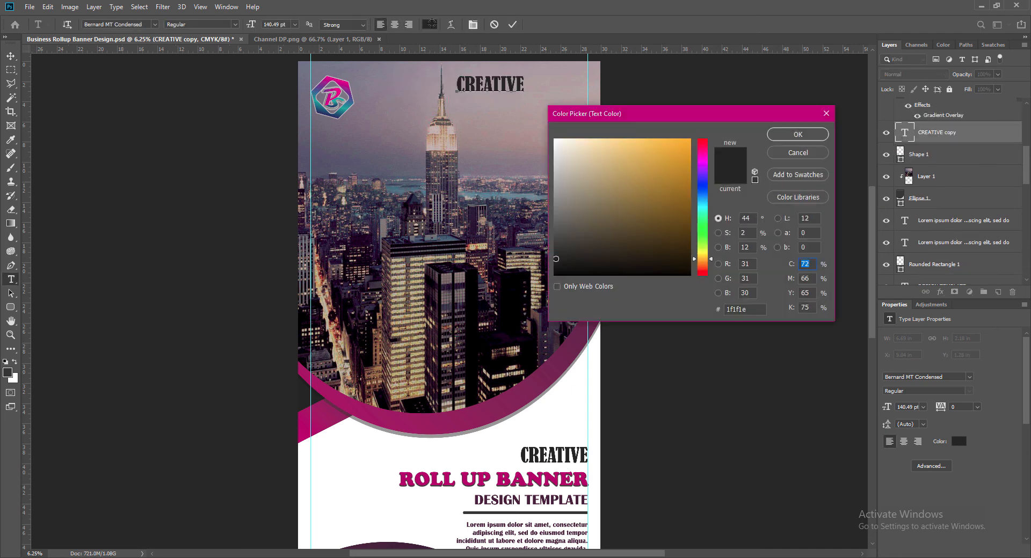
pyautogui.click(571, 152)
pyautogui.click(792, 135)
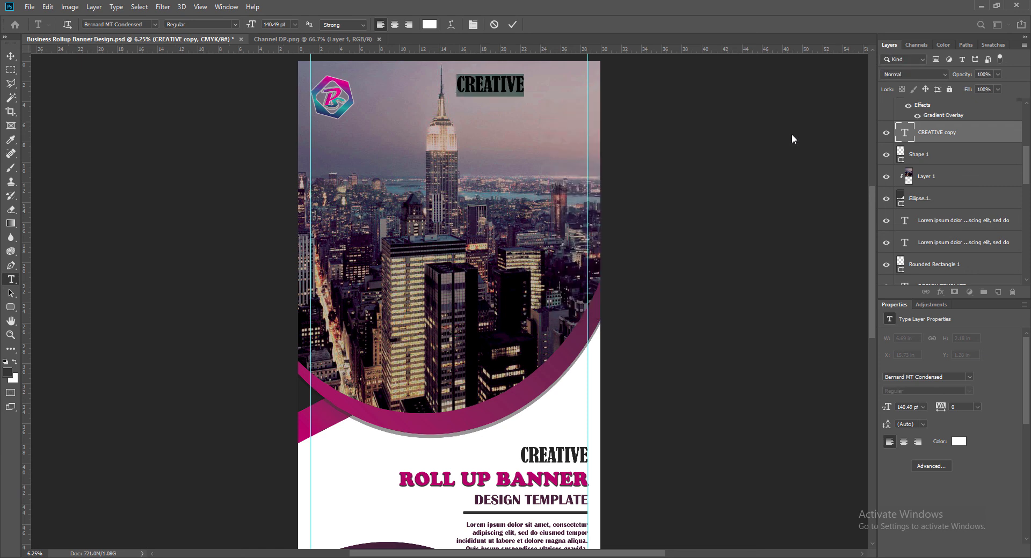
pyautogui.write('PIYASTICK')
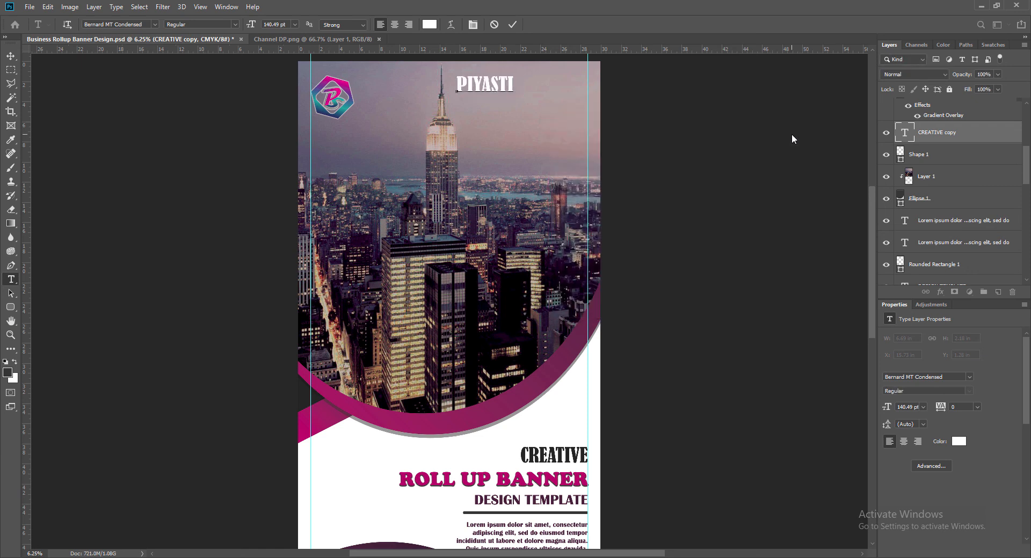
pyautogui.click(513, 24)
pyautogui.press('v')
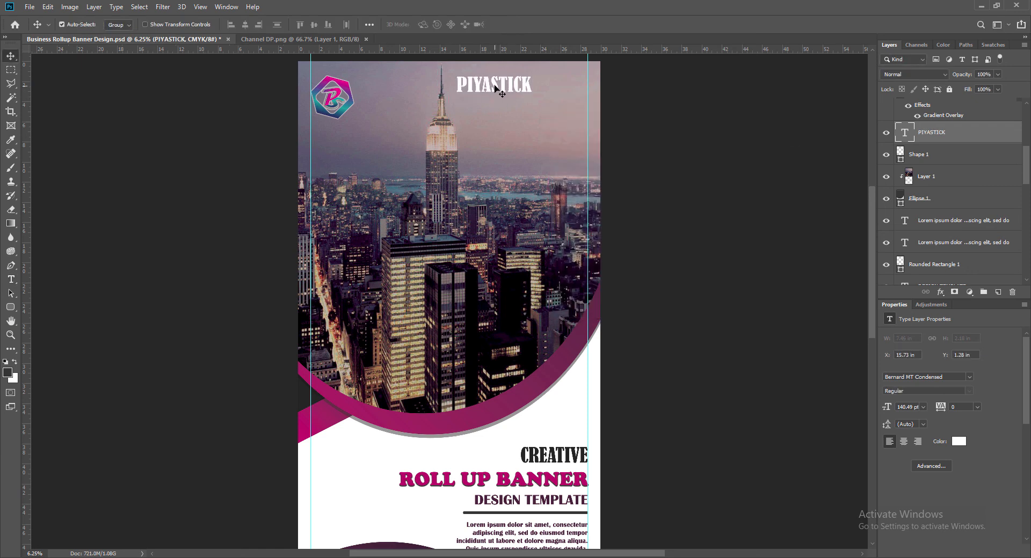
# Move the PIYASTICK text beside the logo at about X 6.07 in and scale it down to about 85%
pyautogui.moveTo(495, 88); pyautogui.dragTo(397, 95)
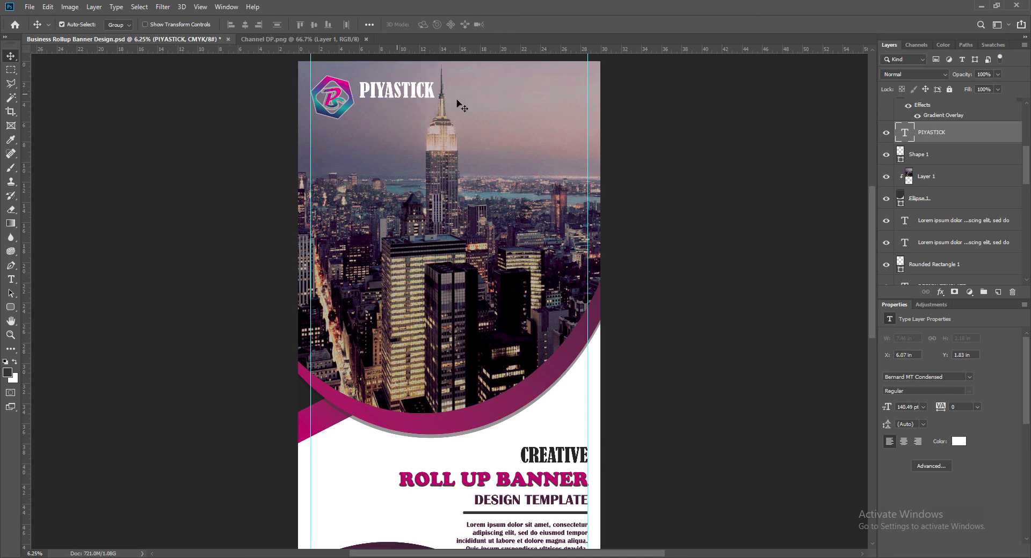
pyautogui.doubleClick(906, 133)
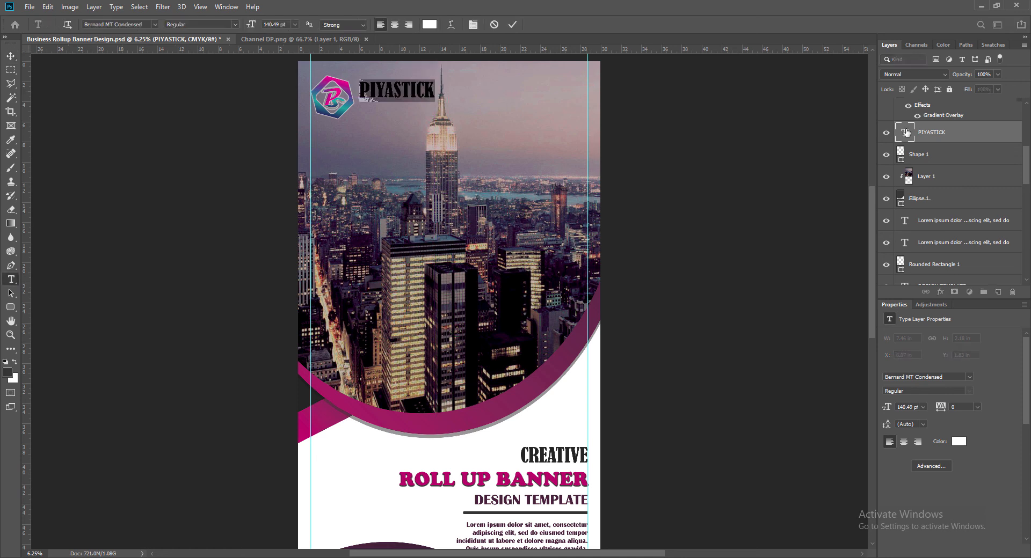
pyautogui.click(513, 25)
pyautogui.hotkey('ctrl', 't')
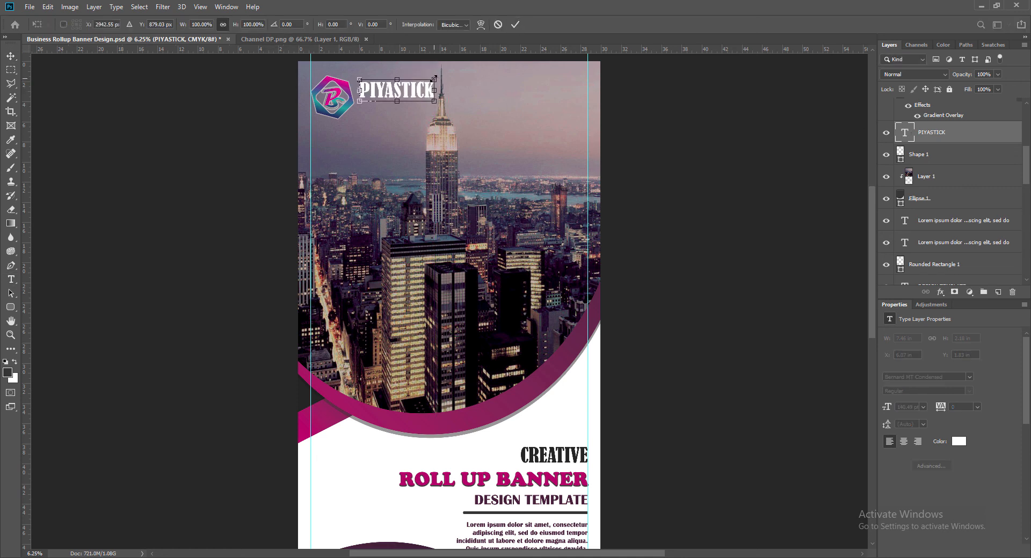
pyautogui.moveTo(433, 78); pyautogui.dragTo(423, 82)
pyautogui.click(516, 24)
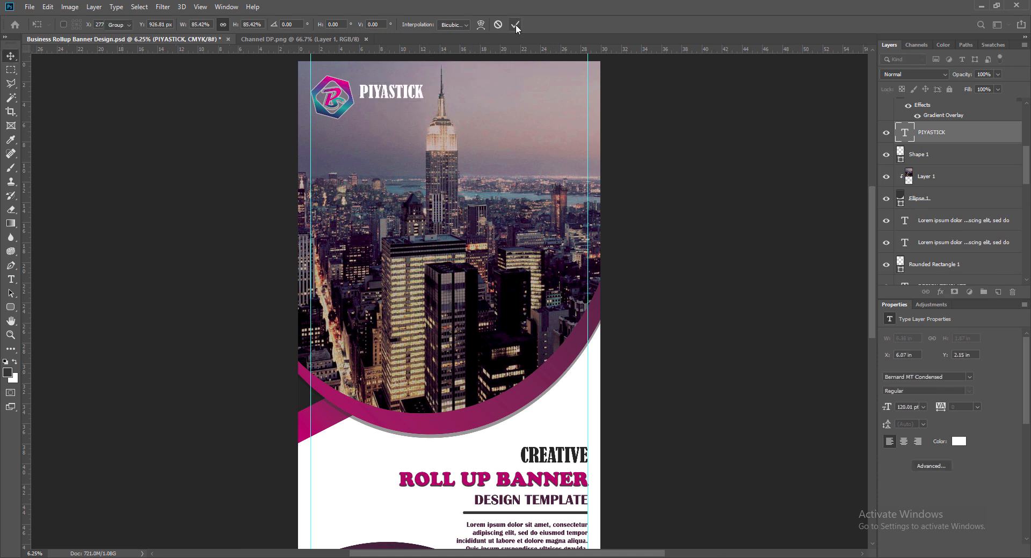
# Nudge the PIYASTICK text up to about Y 1.88 in and save the document
pyautogui.hotkey('shift', 'Up')
pyautogui.hotkey('shift', 'Up')
pyautogui.hotkey('shift', 'Up')
pyautogui.hotkey('shift', 'Up')
pyautogui.hotkey('shift', 'Up')
pyautogui.hotkey('shift', 'Up')
pyautogui.hotkey('shift', 'Up')
pyautogui.hotkey('shift', 'Up')
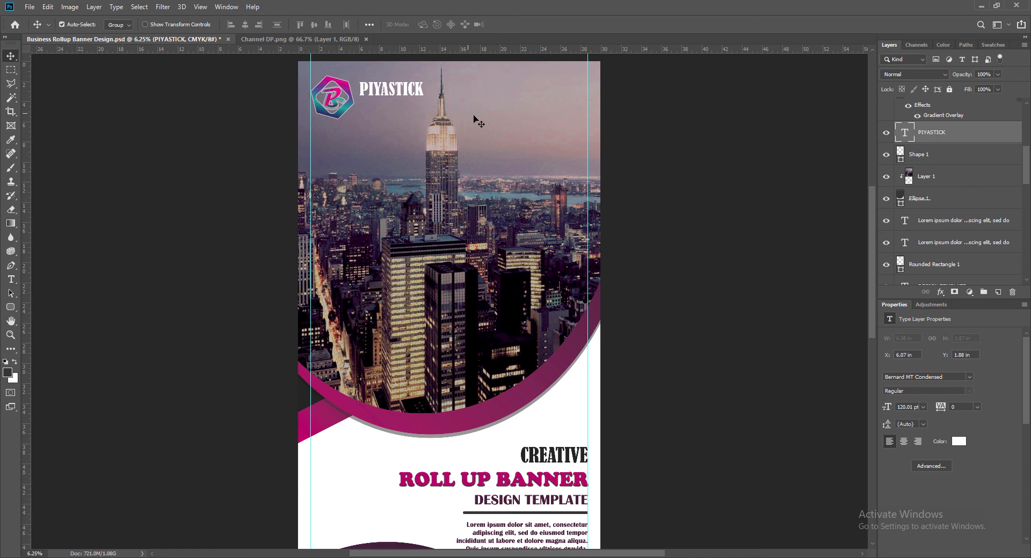
pyautogui.hotkey('ctrl', 's')
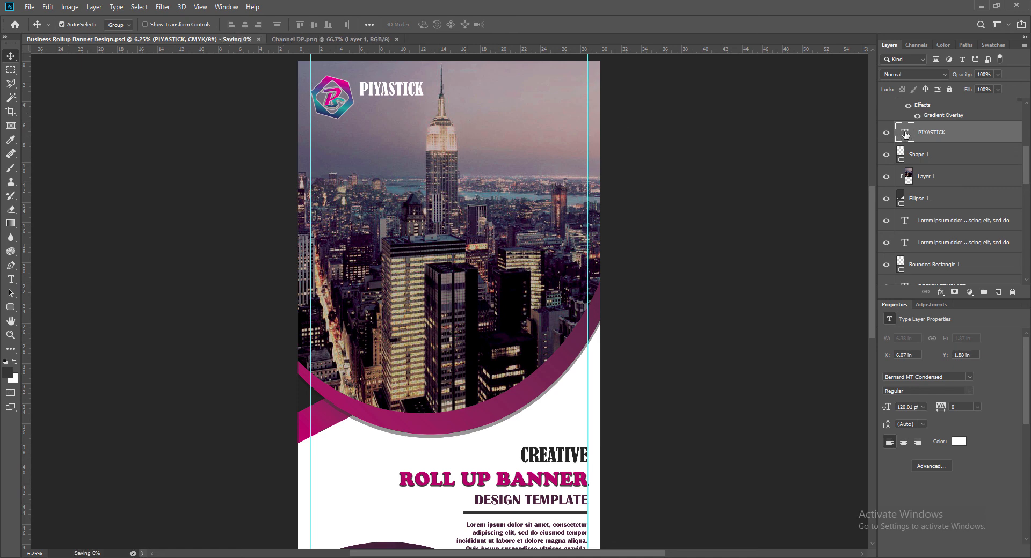
# Apply a Drop Shadow effect to the PIYASTICK text
pyautogui.rightClick(906, 135)
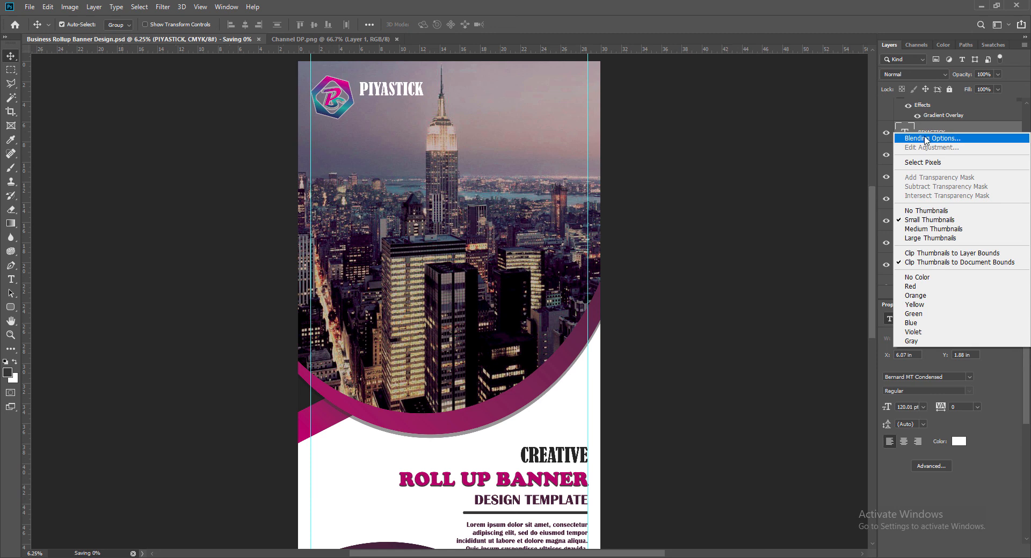
pyautogui.click(926, 139)
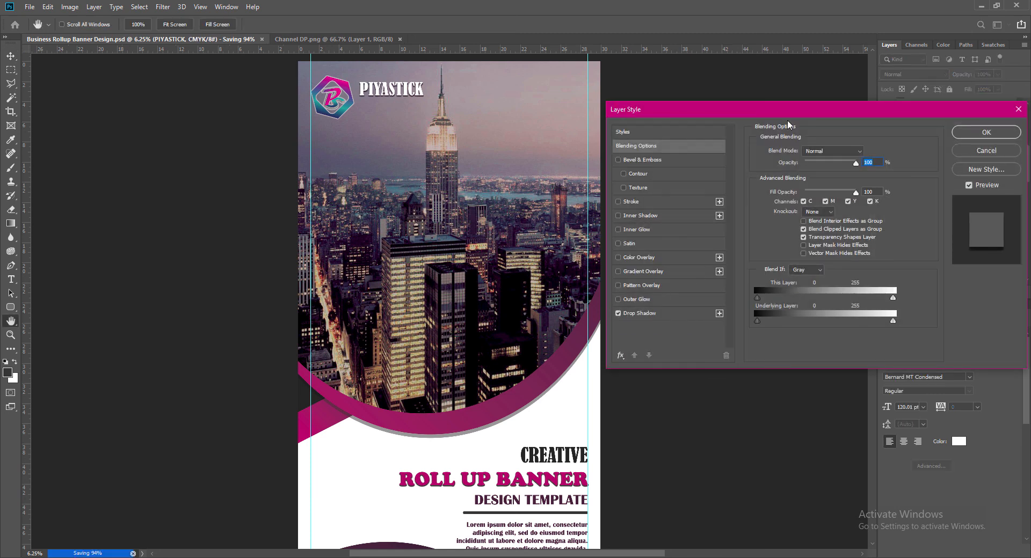
pyautogui.click(966, 134)
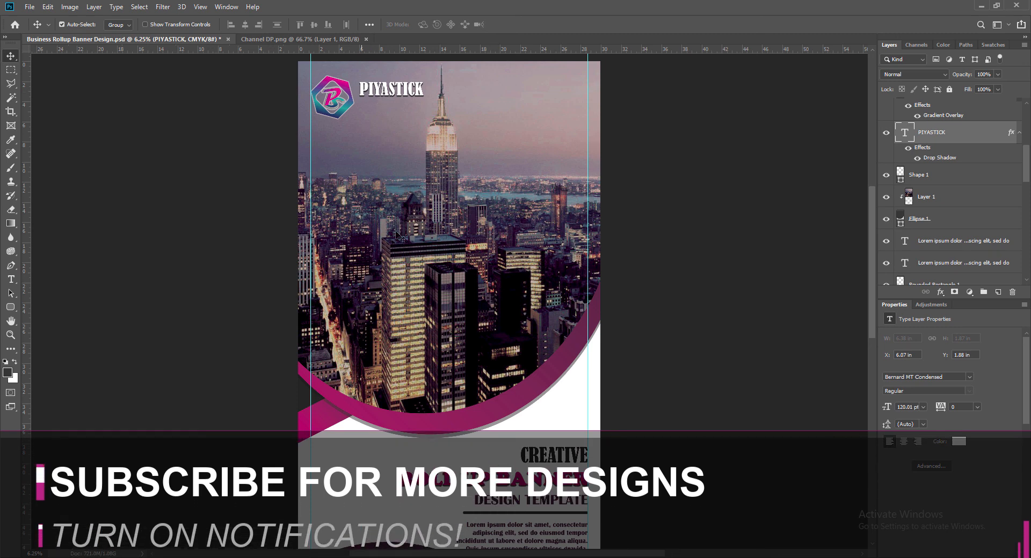
# Duplicate the DESIGN TEMPLATE text above the photo layers and place the copy under PIYASTICK at about X 6.07 in, Y 3.78 in
pyautogui.click(516, 503)
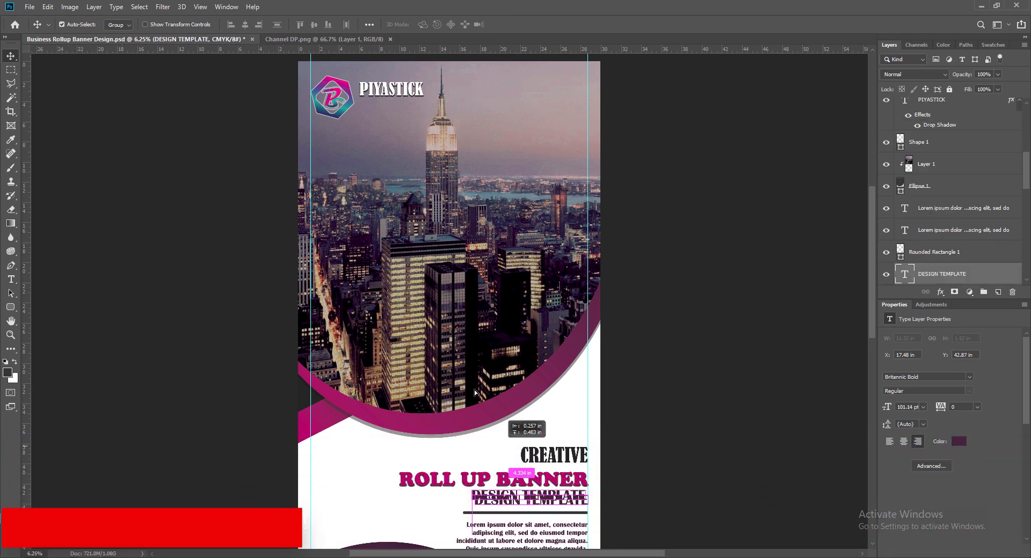
pyautogui.hotkey('ctrl', 'shift', ']')
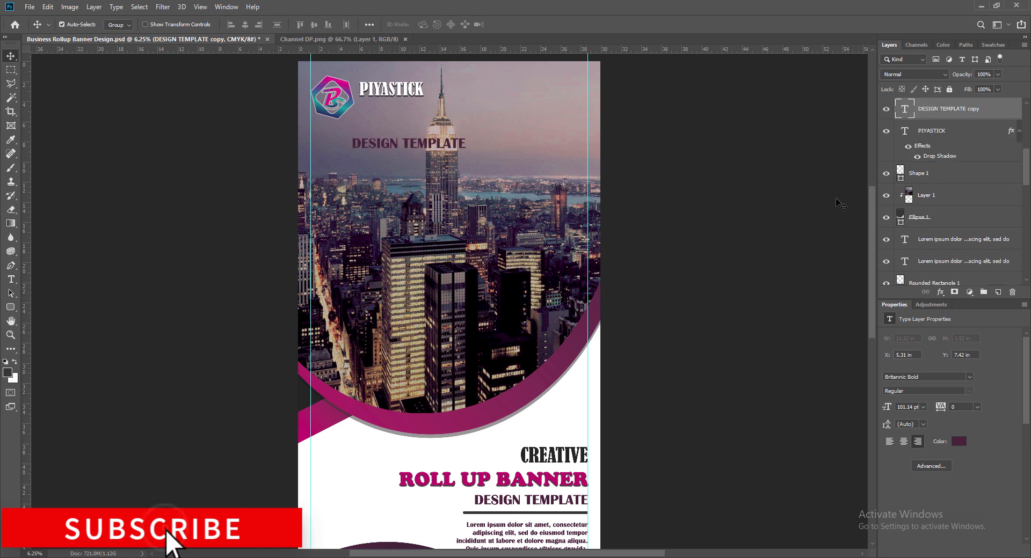
pyautogui.moveTo(406, 146); pyautogui.dragTo(376, 116)
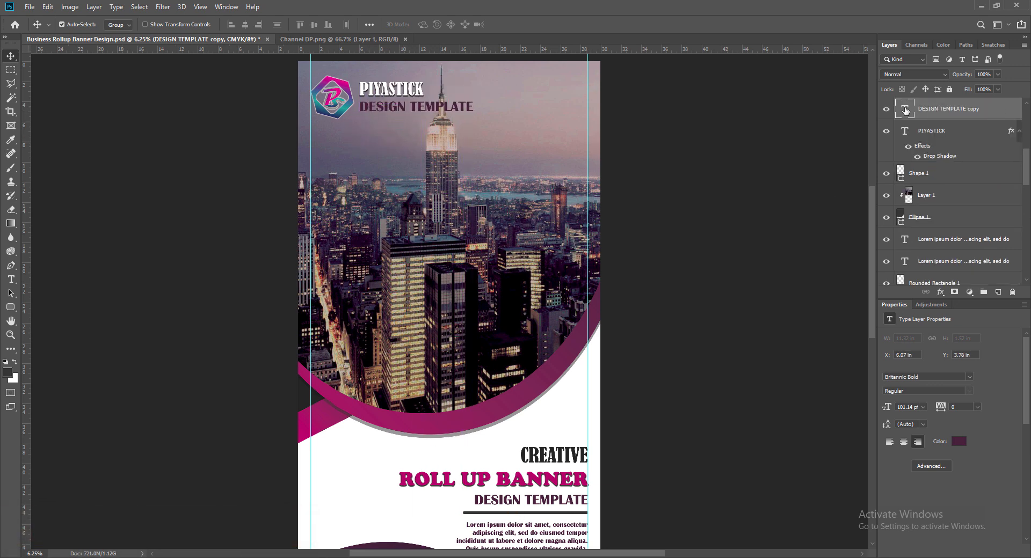
# Replace the copied DESIGN TEMPLATE text with MULTI CREATIVE GALAXY and left-align it
pyautogui.doubleClick(905, 110)
pyautogui.write('MULTI CREATIVE GA')
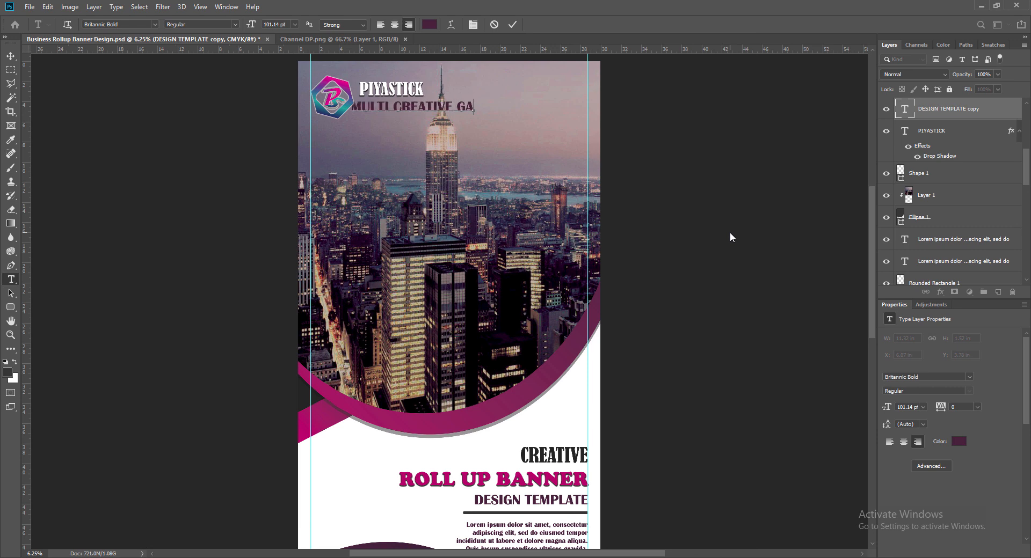
pyautogui.write('LAXY')
pyautogui.hotkey('ctrl', 'a')
pyautogui.click(381, 24)
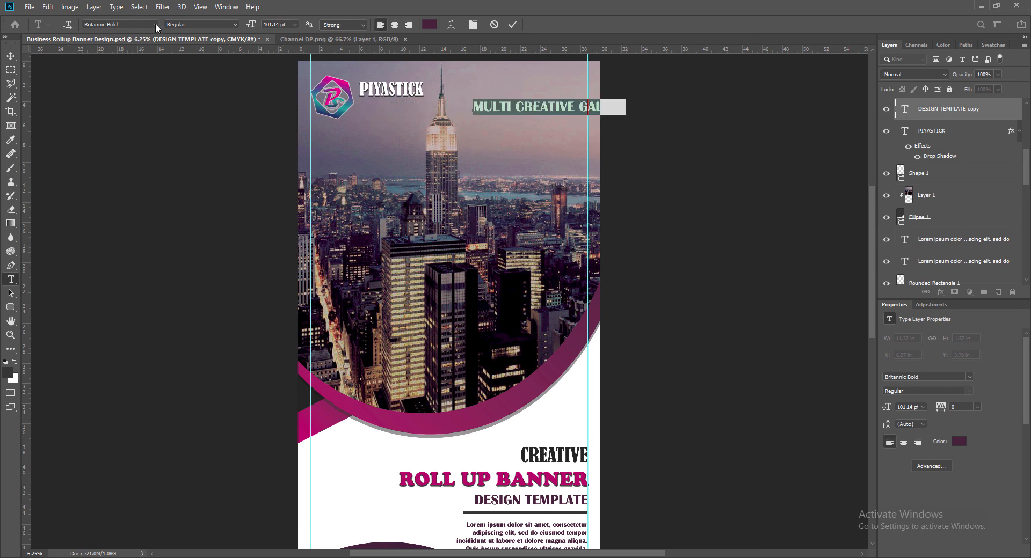
# Change the MULTI CREATIVE GALAXY text to the Bahnschrift font with light grey colour e6e6e6
pyautogui.click(154, 24)
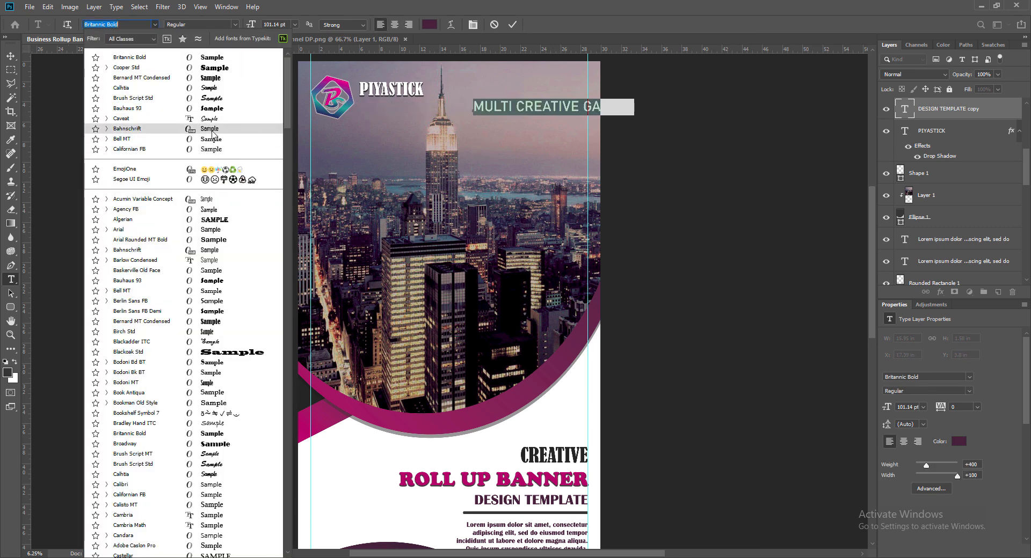
pyautogui.click(212, 130)
pyautogui.click(429, 24)
pyautogui.moveTo(590, 183); pyautogui.dragTo(554, 152)
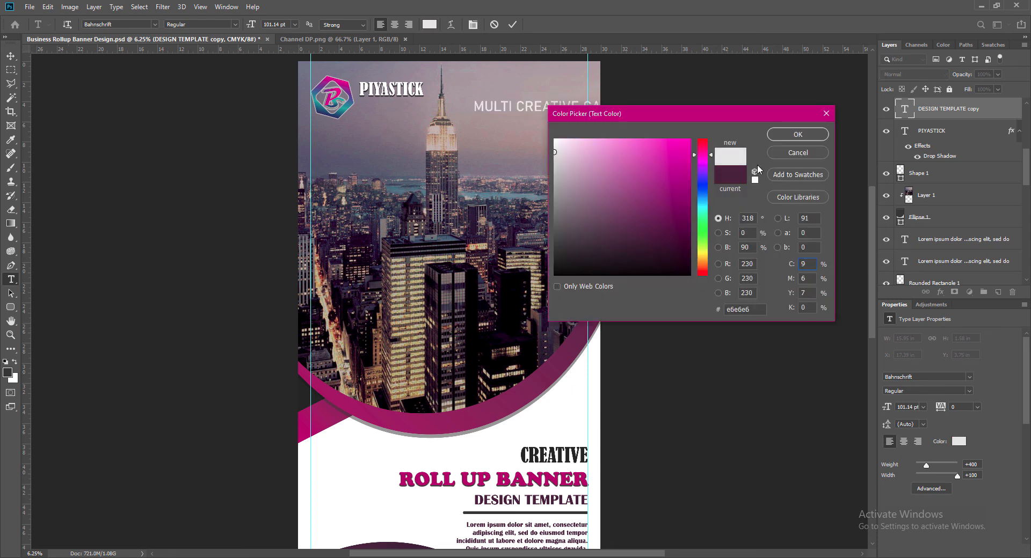
pyautogui.click(798, 134)
pyautogui.click(512, 24)
pyautogui.press('v')
pyautogui.click(650, 140)
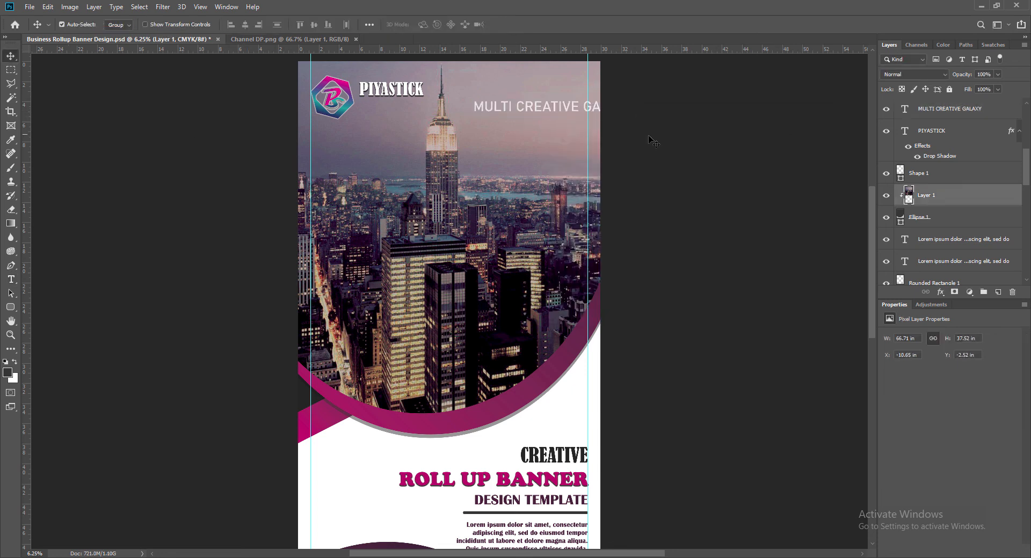
# Move MULTI CREATIVE GALAXY directly under PIYASTICK, aligned with its left edge, and set its font size to 72 pt
pyautogui.moveTo(495, 108); pyautogui.dragTo(382, 109)
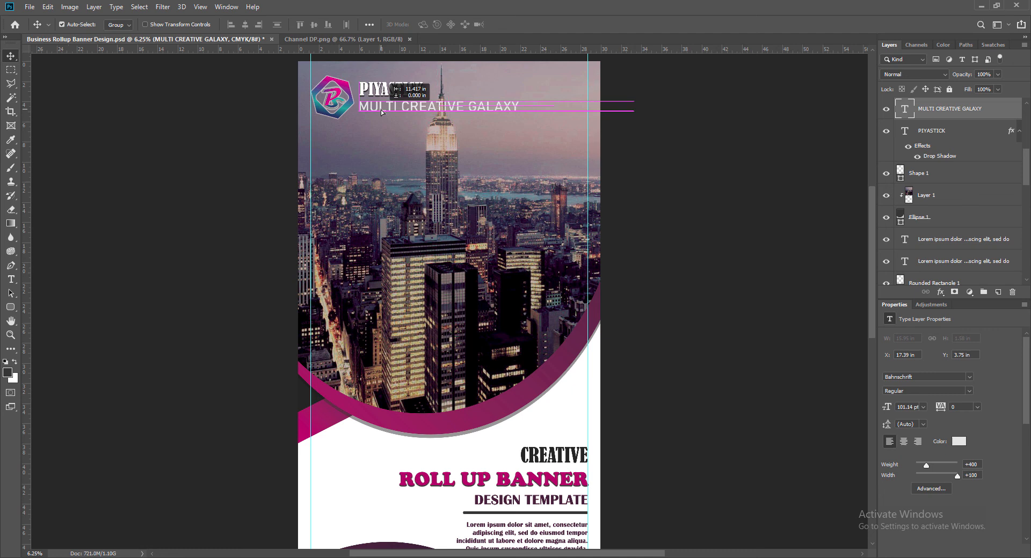
pyautogui.doubleClick(905, 109)
pyautogui.click(295, 24)
pyautogui.click(311, 159)
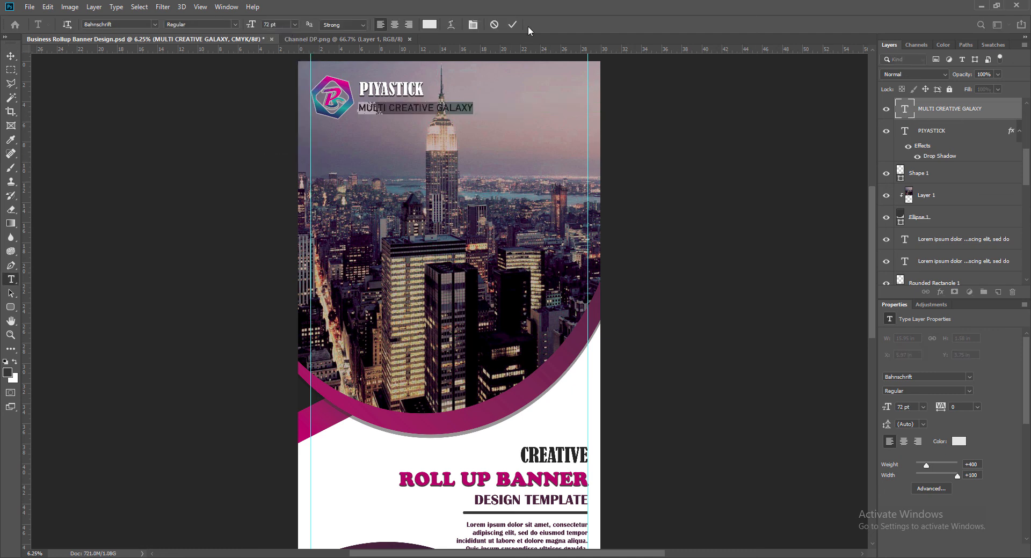
# Set the MULTI CREATIVE GALAXY text to the SemiBold Condensed font style
pyautogui.click(234, 24)
pyautogui.click(221, 119)
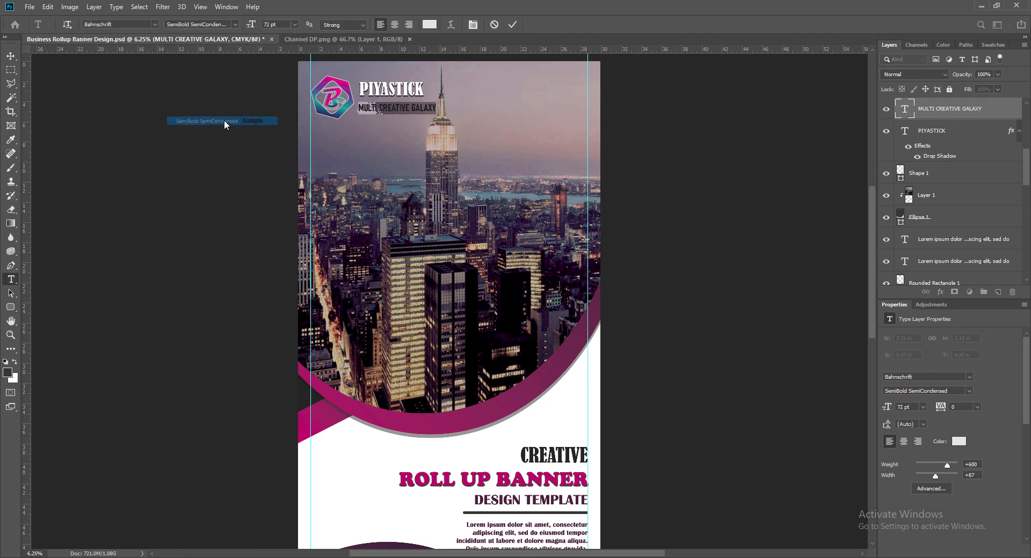
pyautogui.click(235, 24)
pyautogui.click(225, 111)
pyautogui.click(513, 25)
pyautogui.press('v')
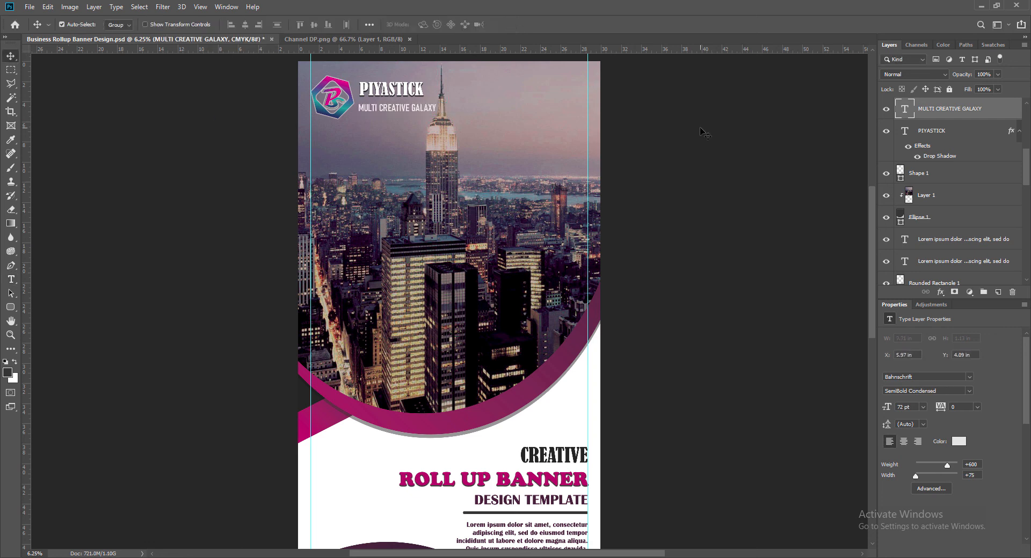
# Bring MULTI CREATIVE GALAXY closer to PIYASTICK, then nudge both texts slightly down so the tagline sits at about X 6.02 in, Y 3.94 in
pyautogui.moveTo(360, 111); pyautogui.dragTo(361, 107)
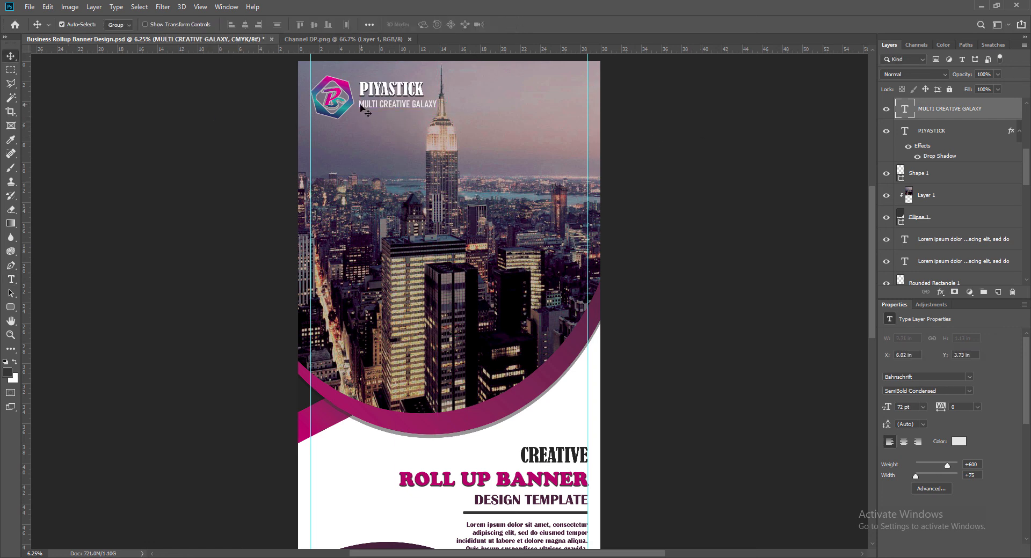
pyautogui.keyDown('shift'); pyautogui.click(362, 89); pyautogui.keyUp('shift')
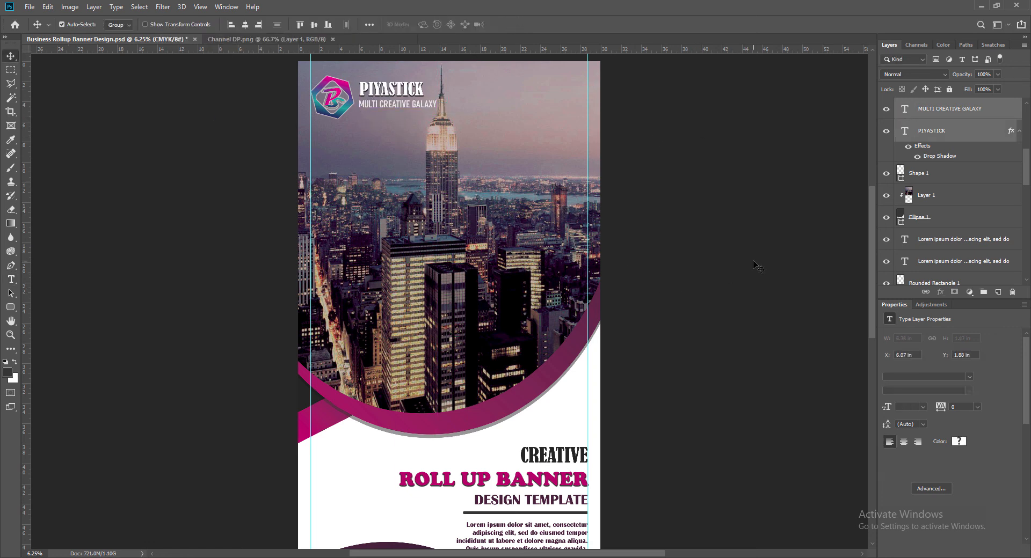
pyautogui.press('Down')
pyautogui.press('Down')
pyautogui.press('Down')
pyautogui.press('Down')
pyautogui.press('Down')
pyautogui.press('Down')
pyautogui.press('Up')
pyautogui.press('Up')
pyautogui.click(757, 266)
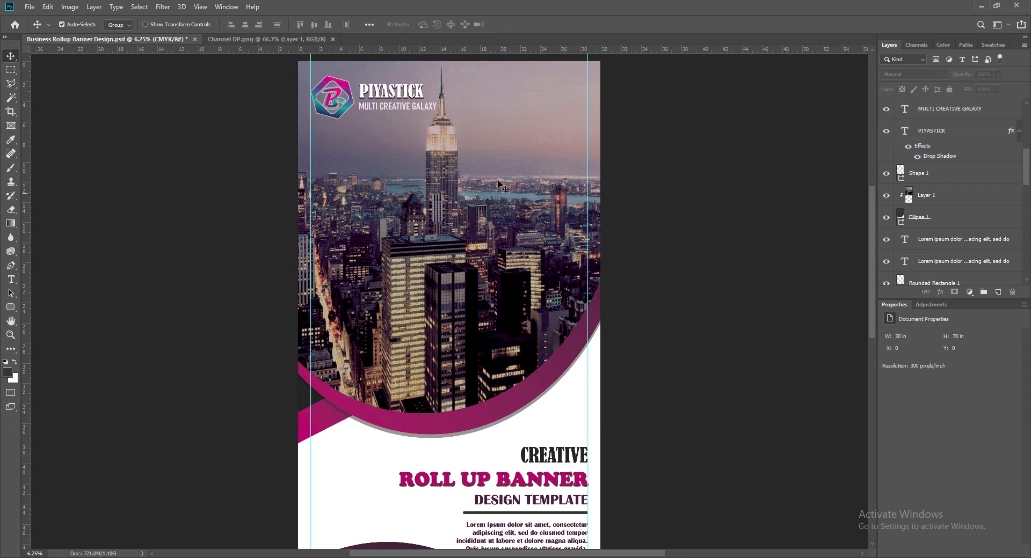
# Apply a Drop Shadow with a 20 px distance to the MULTI CREATIVE GALAXY text and save the document
pyautogui.rightClick(894, 108)
pyautogui.click(913, 113)
pyautogui.click(661, 314)
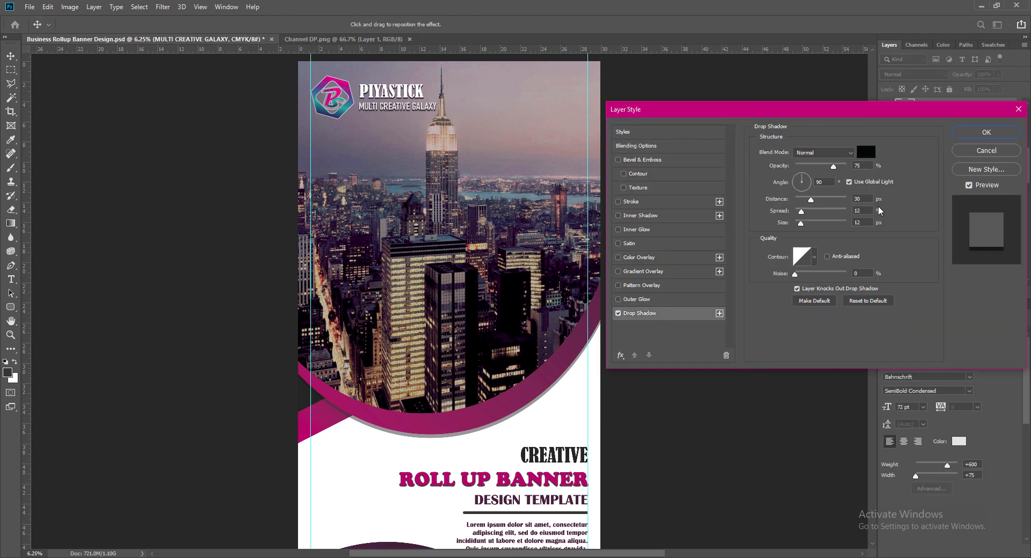
pyautogui.click(859, 198)
pyautogui.write('20')
pyautogui.click(967, 132)
pyautogui.hotkey('ctrl', 's')
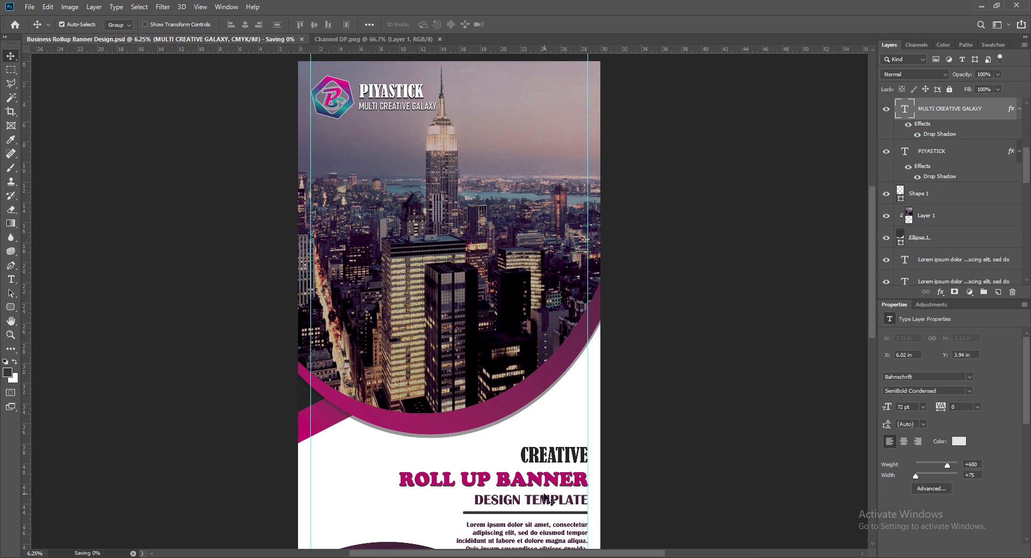
pyautogui.scroll(-1, 700, 344)
pyautogui.scroll(-7, 700, 346)
pyautogui.scroll(8, 701, 371)
pyautogui.scroll(-1, 699, 377)
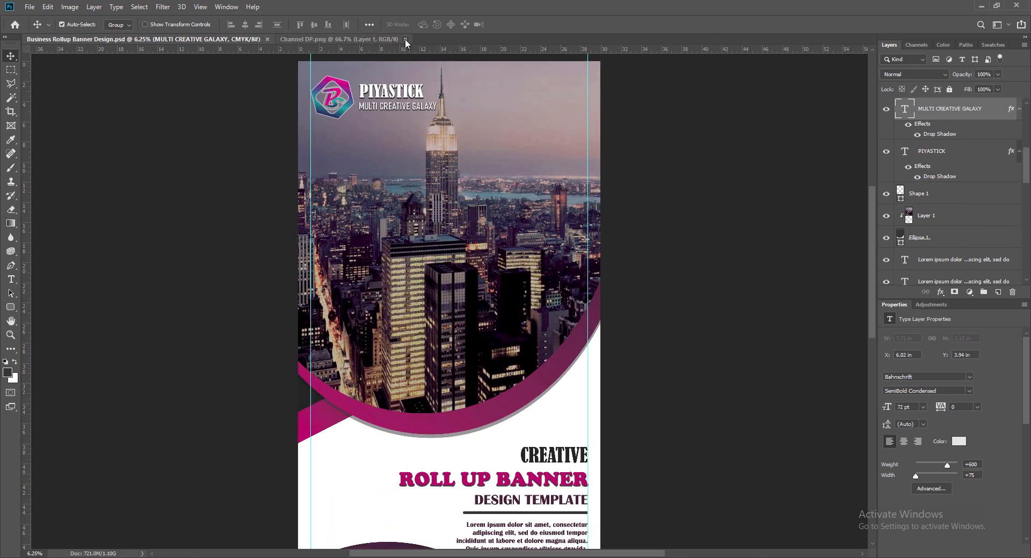
# Close the Channel DP.png document, and save the banner with both vertical margin guides removed
pyautogui.click(405, 39)
pyautogui.moveTo(310, 214); pyautogui.dragTo(16, 247)
pyautogui.moveTo(587, 225); pyautogui.dragTo(19, 213)
pyautogui.click(773, 269)
pyautogui.hotkey('ctrl', 's')
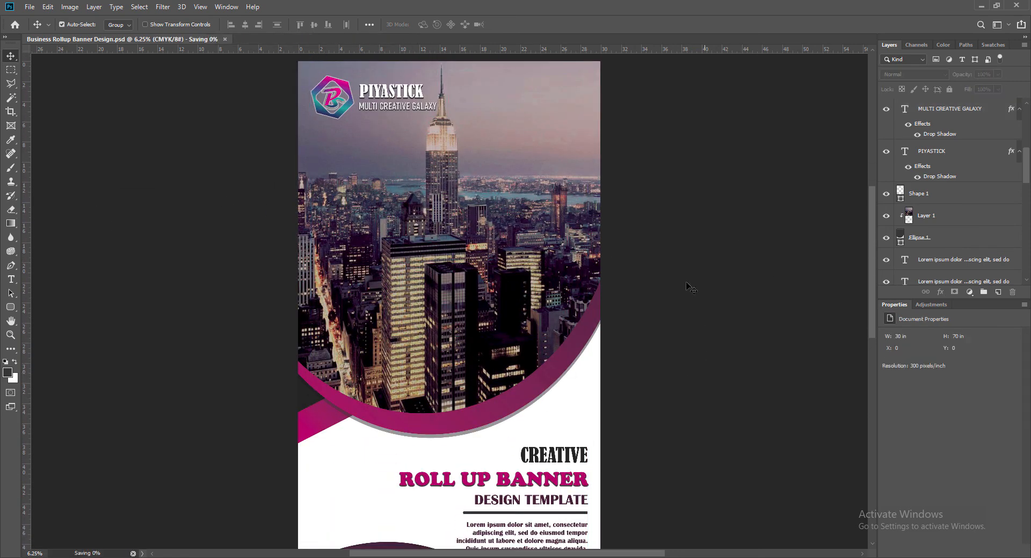
# Examine the whole banner from logo header to contact footer, with the rulers hidden
pyautogui.hotkey('ctrl', '-')
pyautogui.hotkey('ctrl', '-')
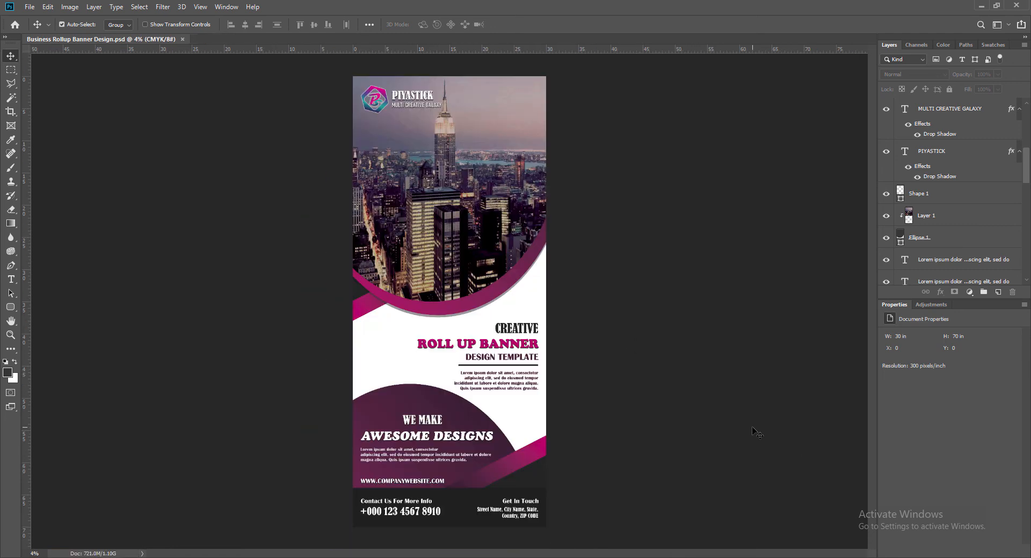
pyautogui.hotkey('ctrl', '+')
pyautogui.scroll(2, 757, 432)
pyautogui.scroll(-5, 757, 433)
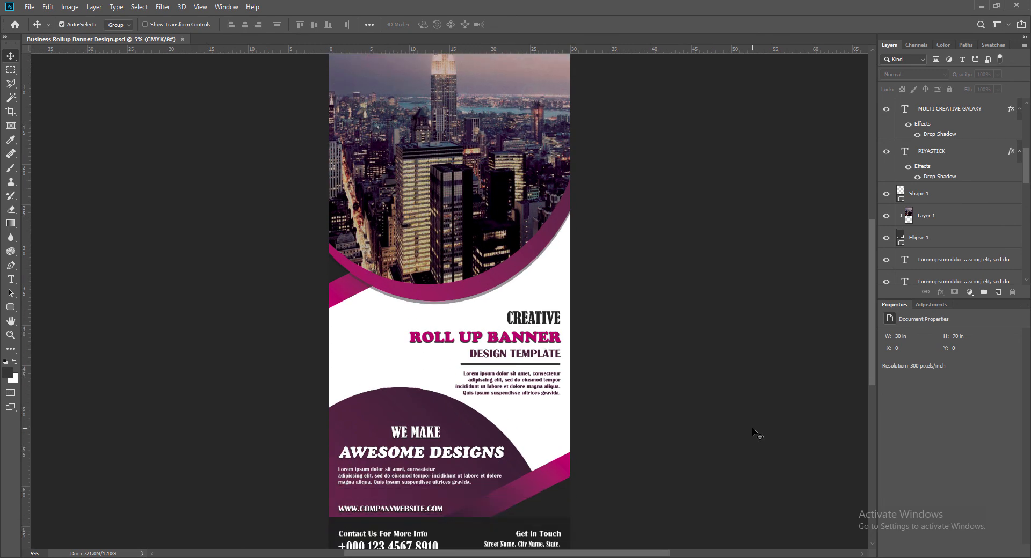
pyautogui.scroll(2, 757, 432)
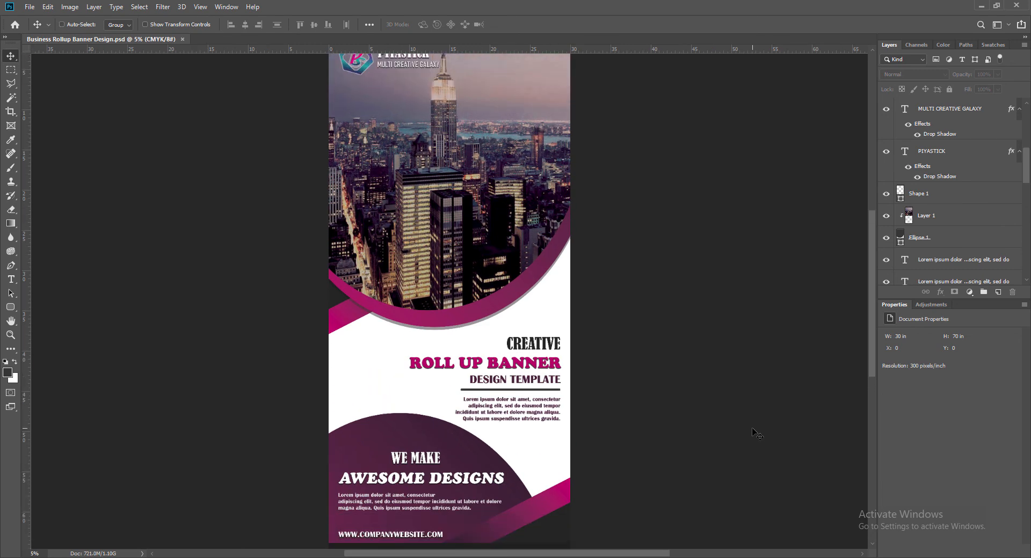
pyautogui.hotkey('ctrl', 'r')
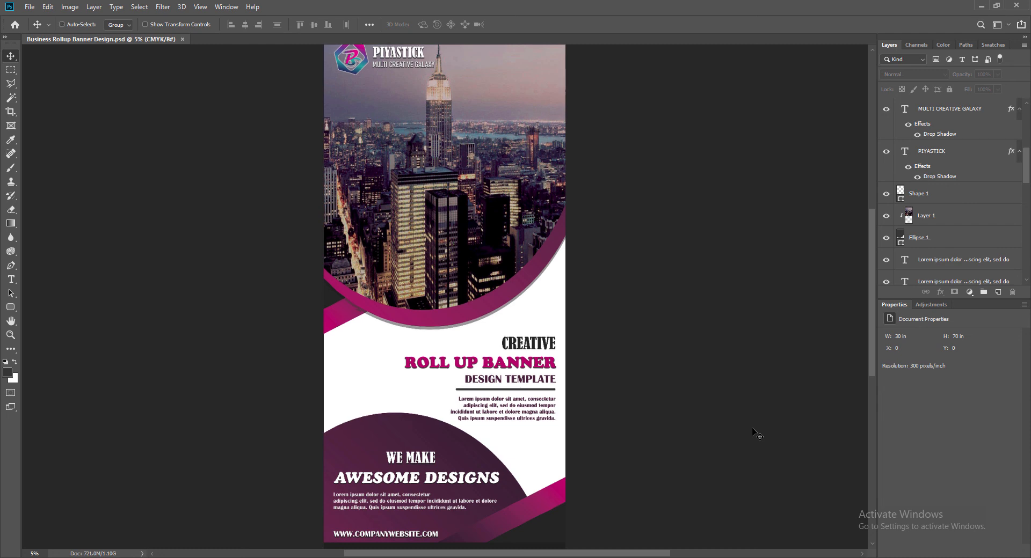
pyautogui.hotkey('ctrl', '-')
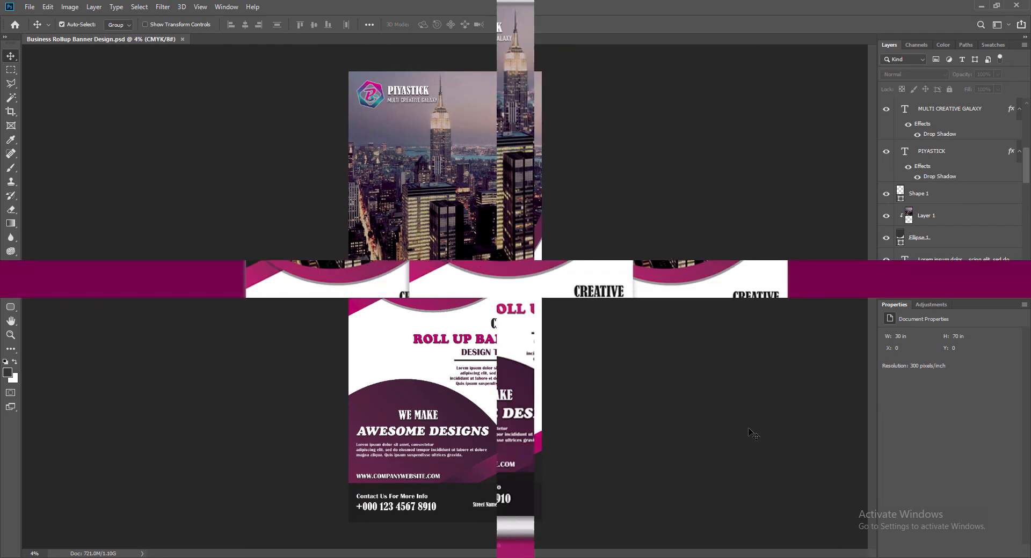